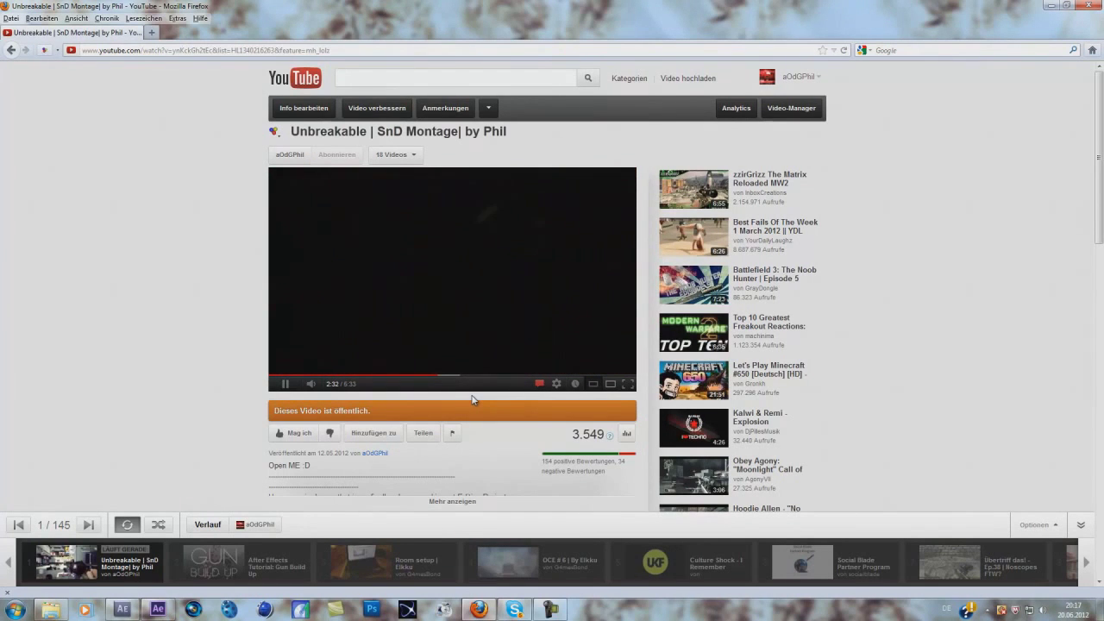
# - Watch the Unbreakable montage at a different playback quality and pause it at 2:37
pyautogui.click(557, 383)
pyautogui.click(539, 337)
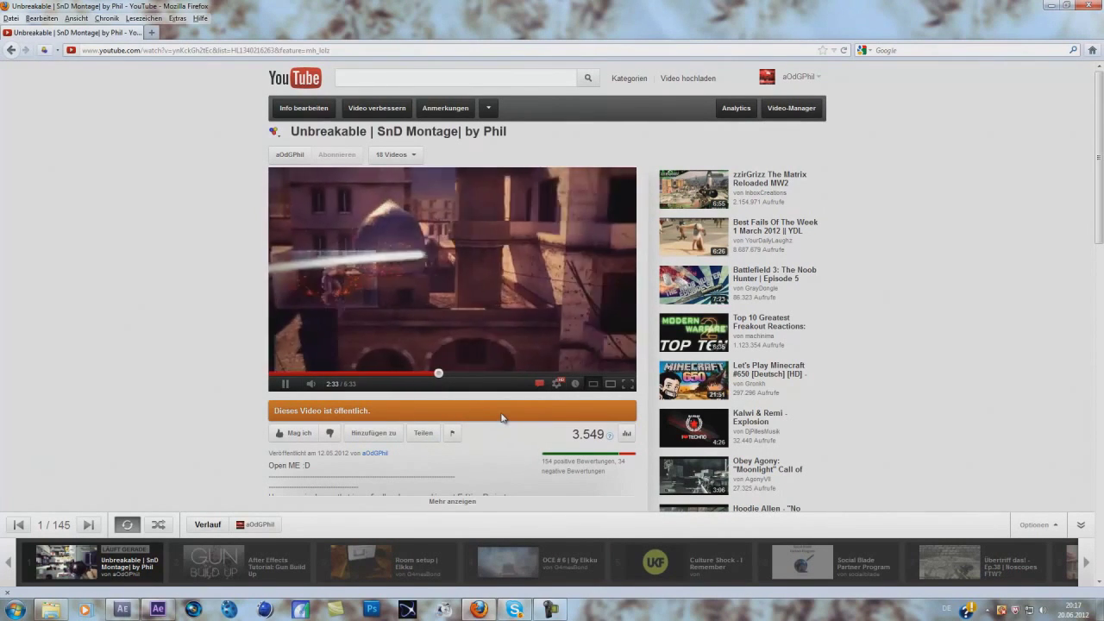
pyautogui.click(523, 269)
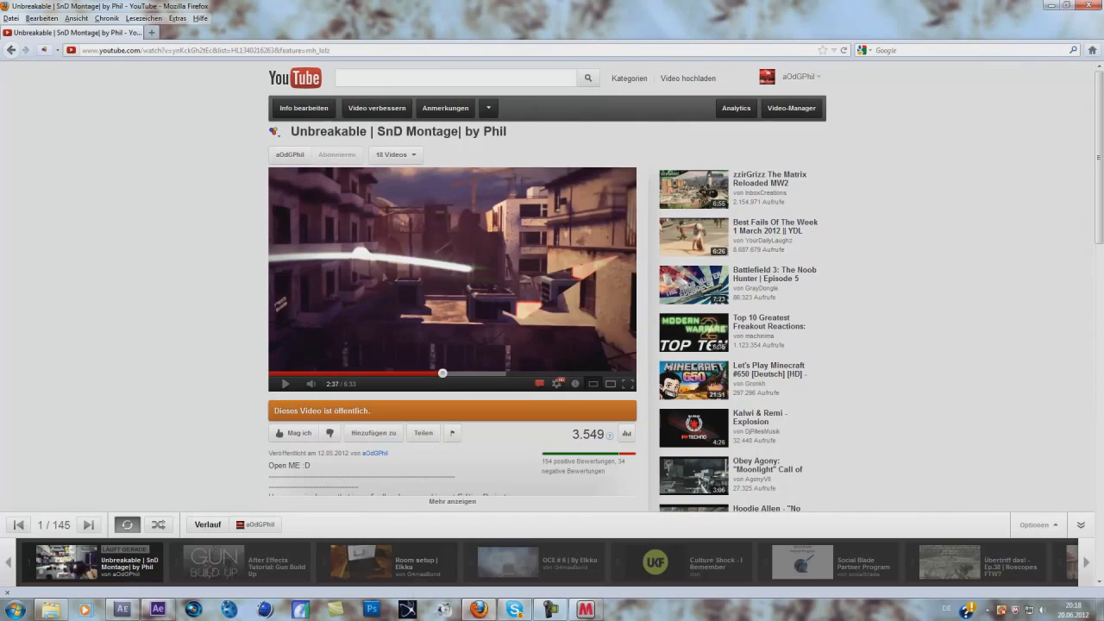
# - Close the Firefox window and decline the McAfee security scan
pyautogui.rightClick(479, 610)
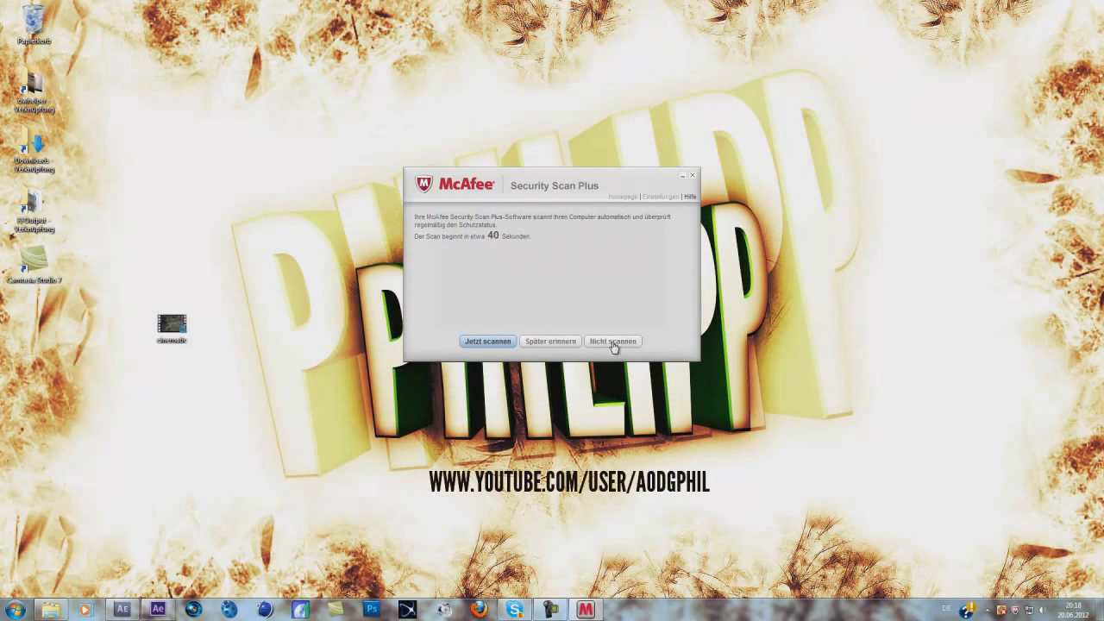
pyautogui.click(614, 343)
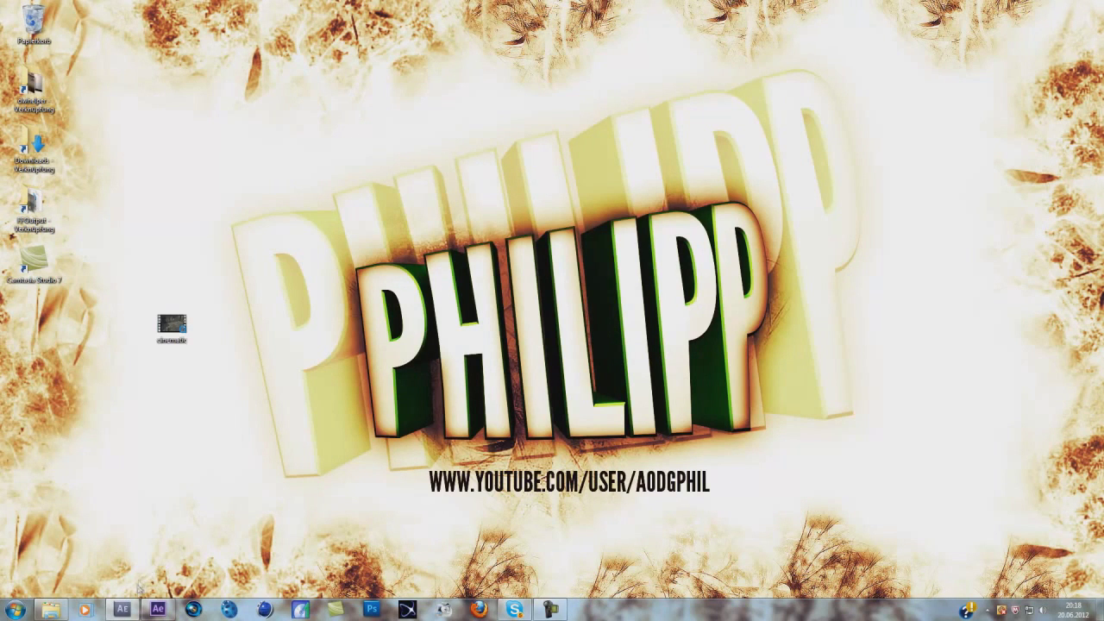
# - Switch to After Effects CS5.5, import the cinematic video from the desktop and create a composition from it
pyautogui.moveTo(126, 608)
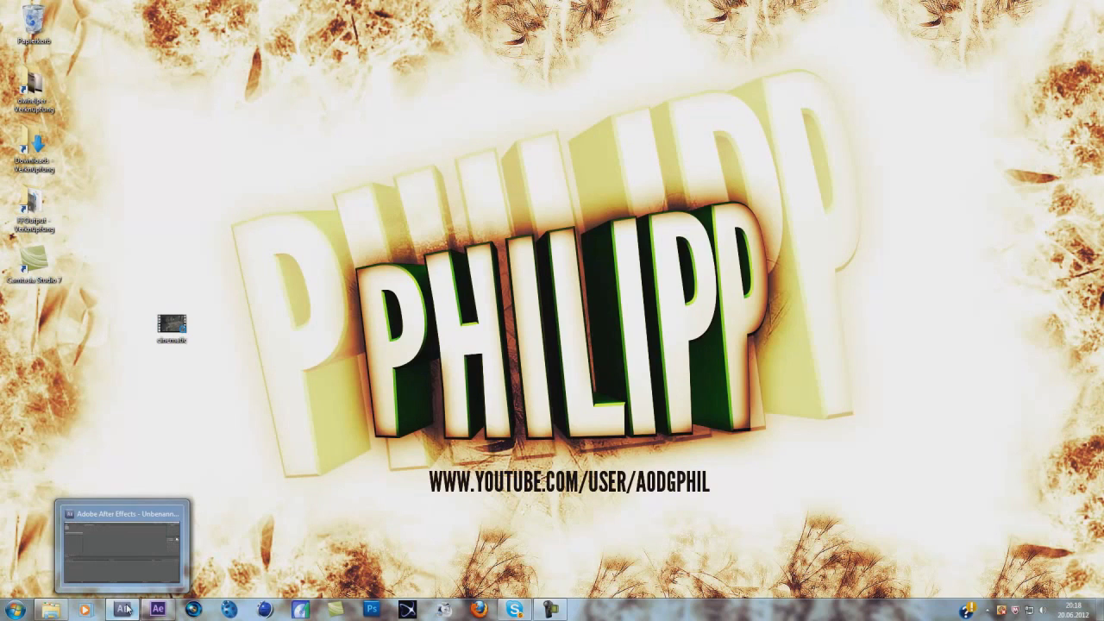
pyautogui.click(126, 609)
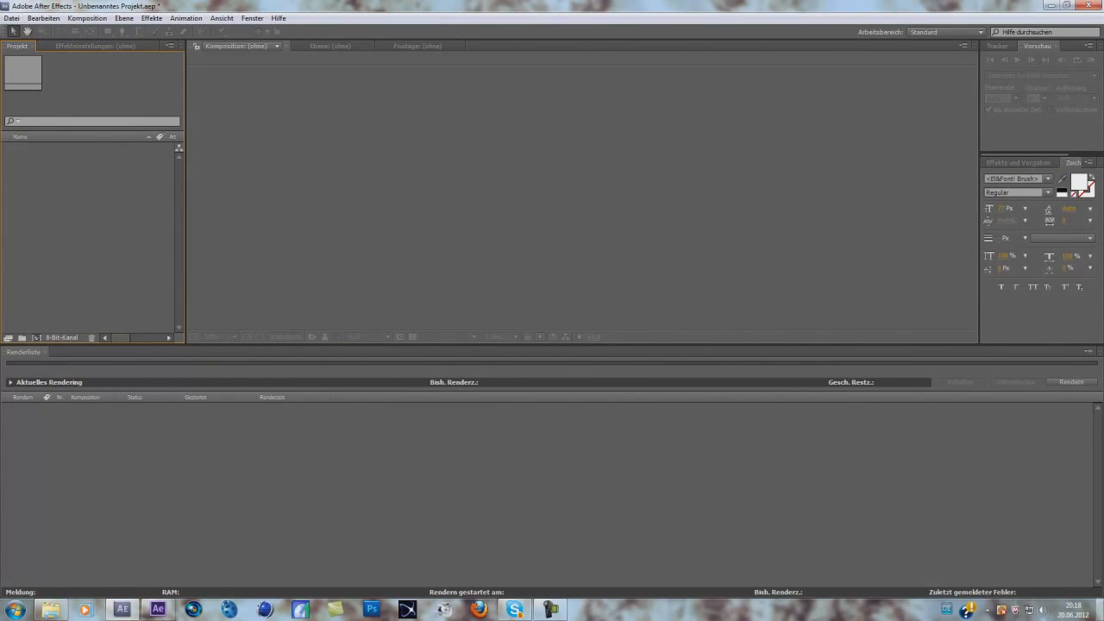
pyautogui.click(1101, 611)
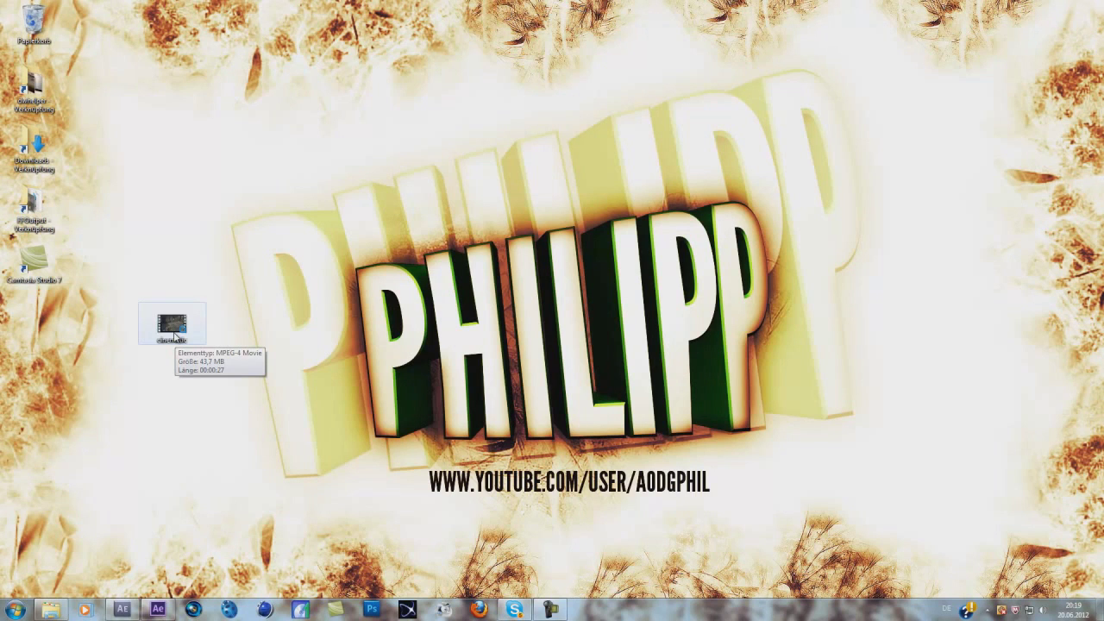
pyautogui.moveTo(175, 337); pyautogui.dragTo(74, 218)
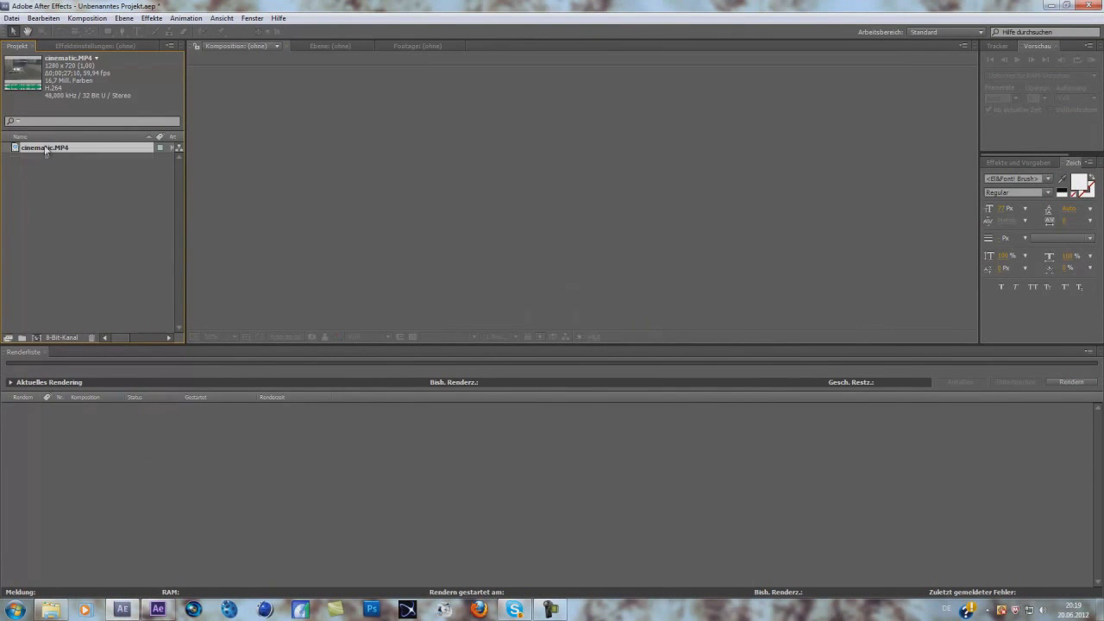
pyautogui.click(37, 337)
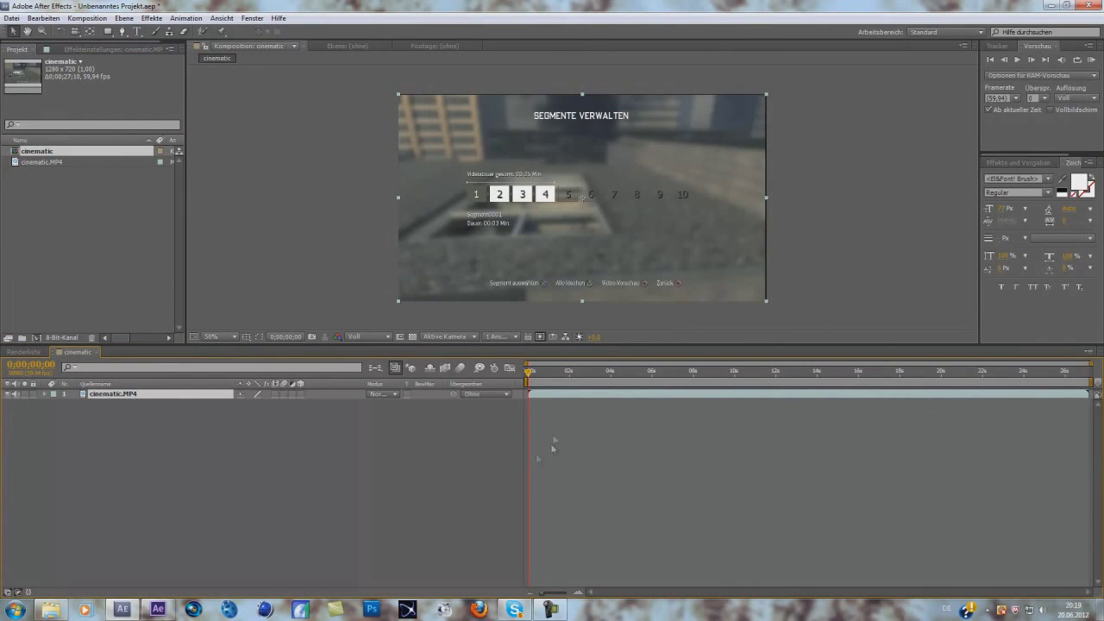
# - Trim the cinematic.MP4 layer to the camera-pan shot, ending it at 0;00;02;54
pyautogui.moveTo(530, 371); pyautogui.dragTo(556, 398)
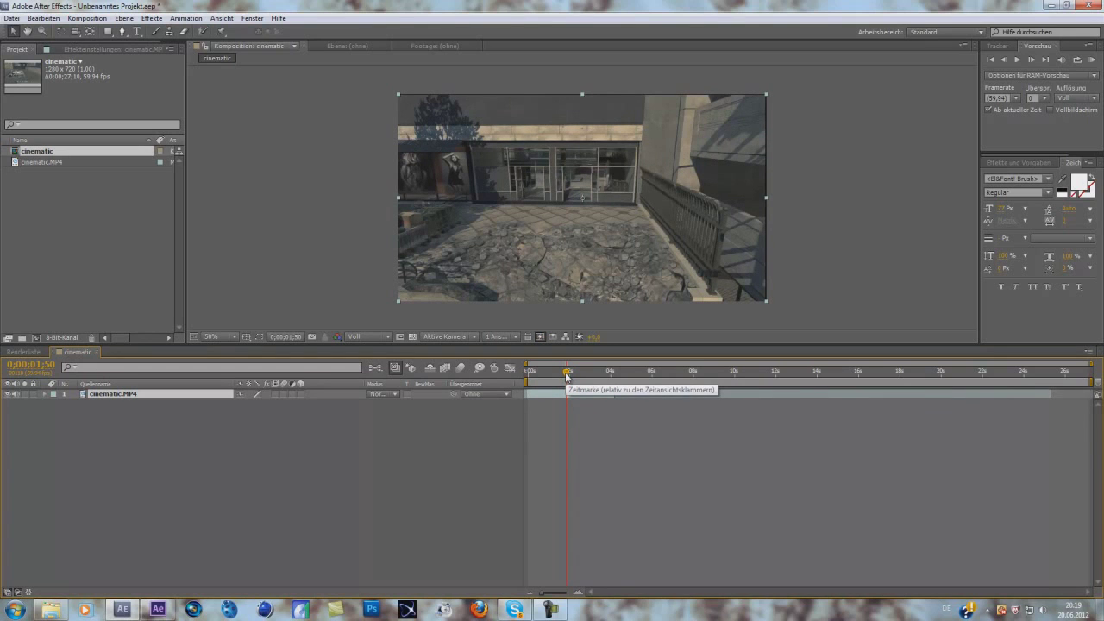
pyautogui.moveTo(567, 377); pyautogui.dragTo(588, 387)
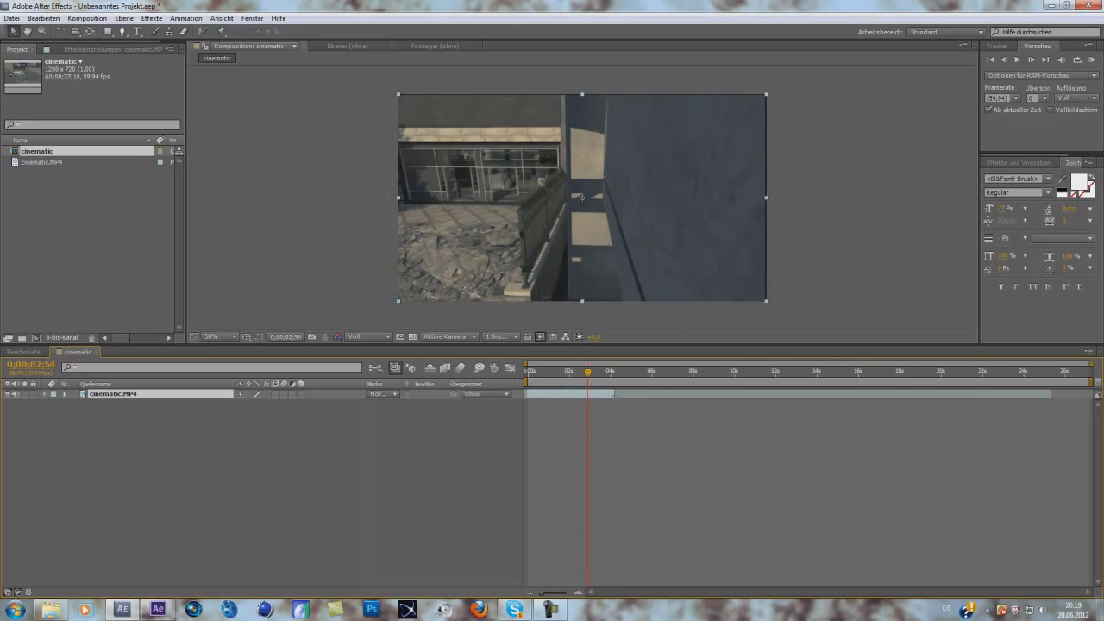
# - Apply The Foundry's CameraTracker effect to the cinematic.MP4 layer and track its features
pyautogui.rightClick(164, 394)
pyautogui.moveTo(208, 347)
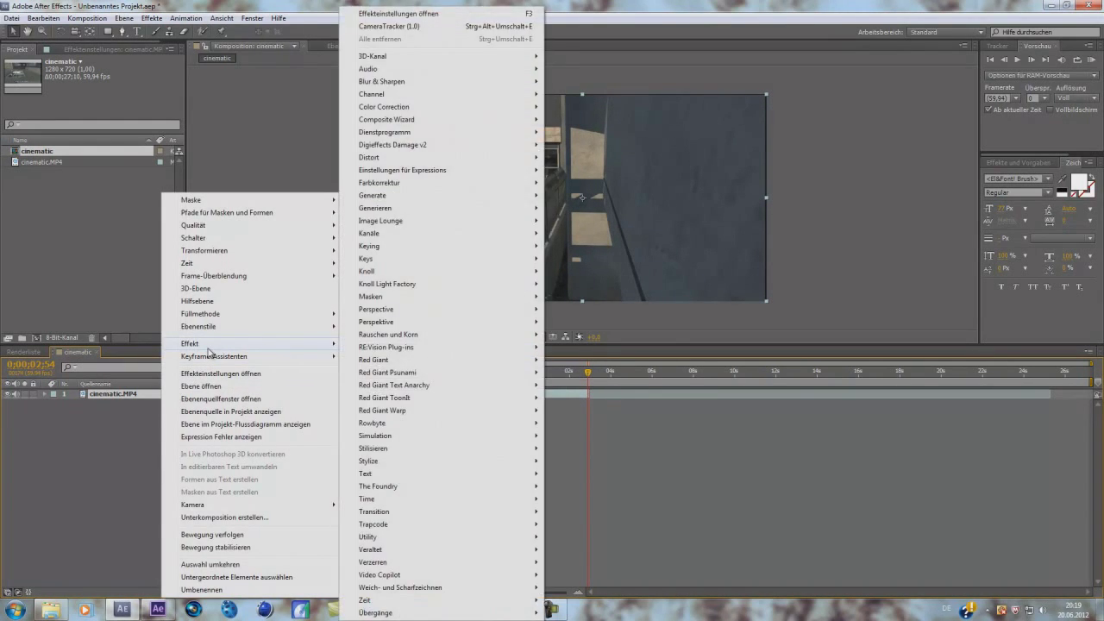
pyautogui.moveTo(417, 494)
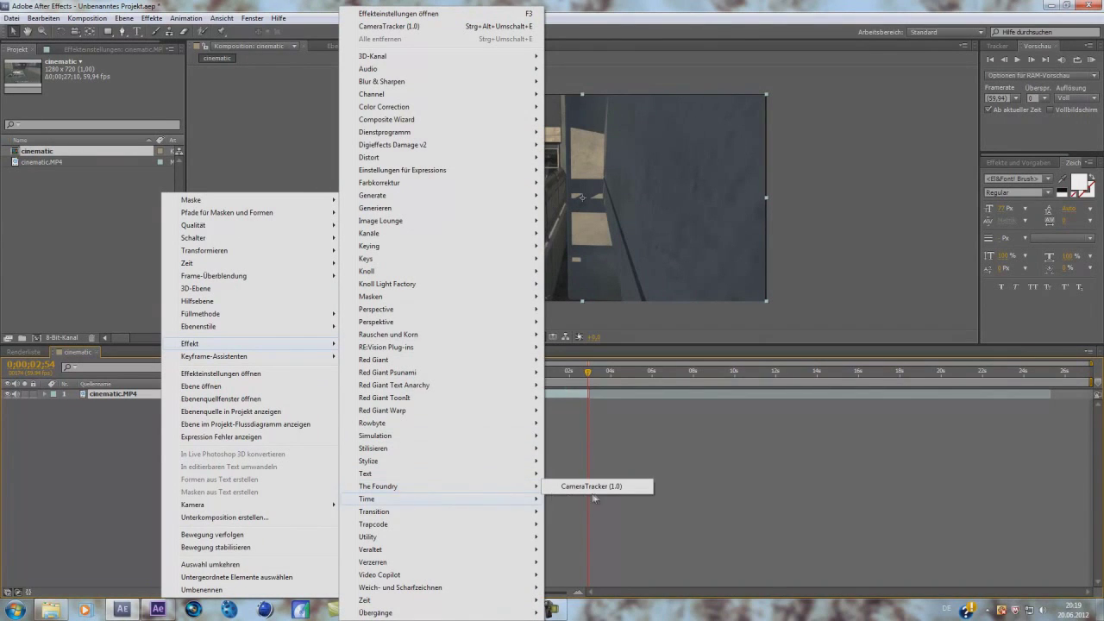
pyautogui.click(606, 488)
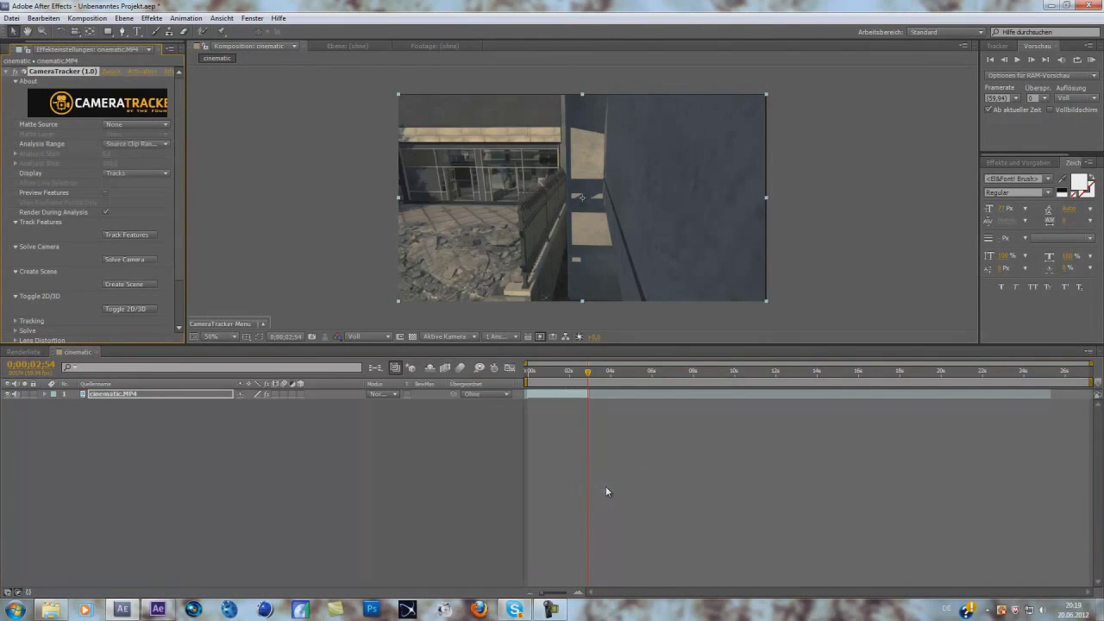
pyautogui.click(126, 234)
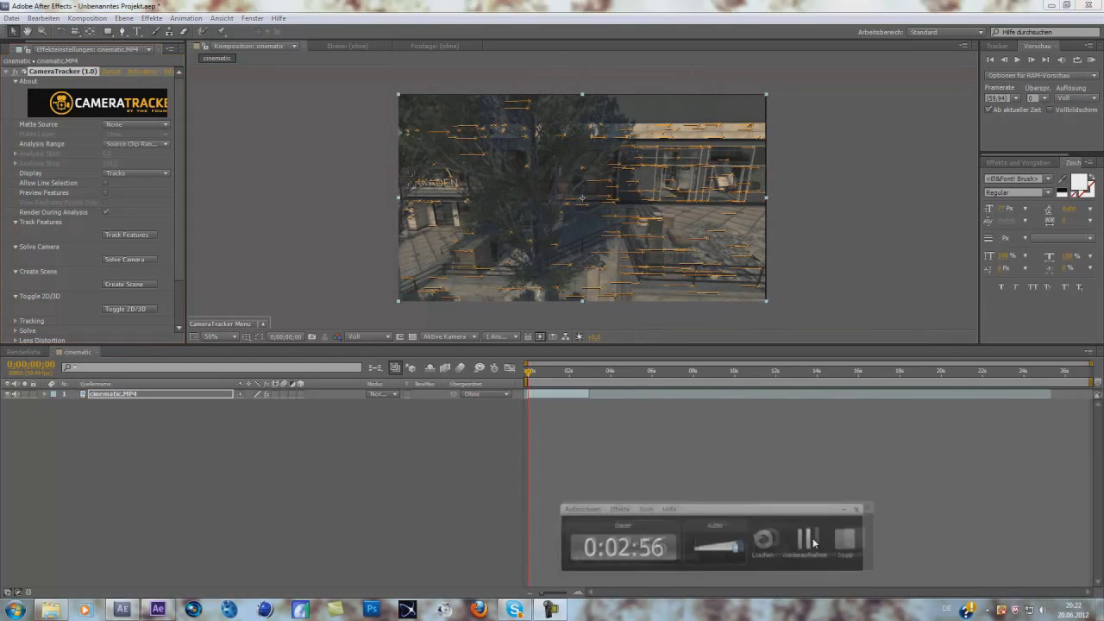
pyautogui.click(809, 540)
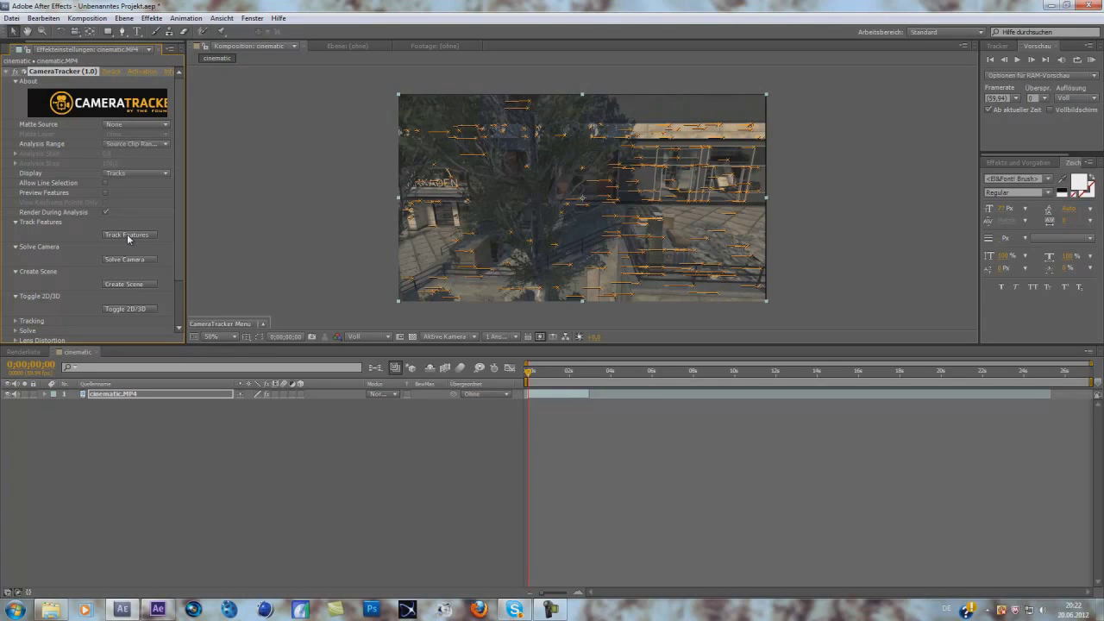
pyautogui.click(515, 610)
pyautogui.click(515, 610)
# - Solve the camera from the tracked features and create the CameraTracker scene
pyautogui.click(126, 259)
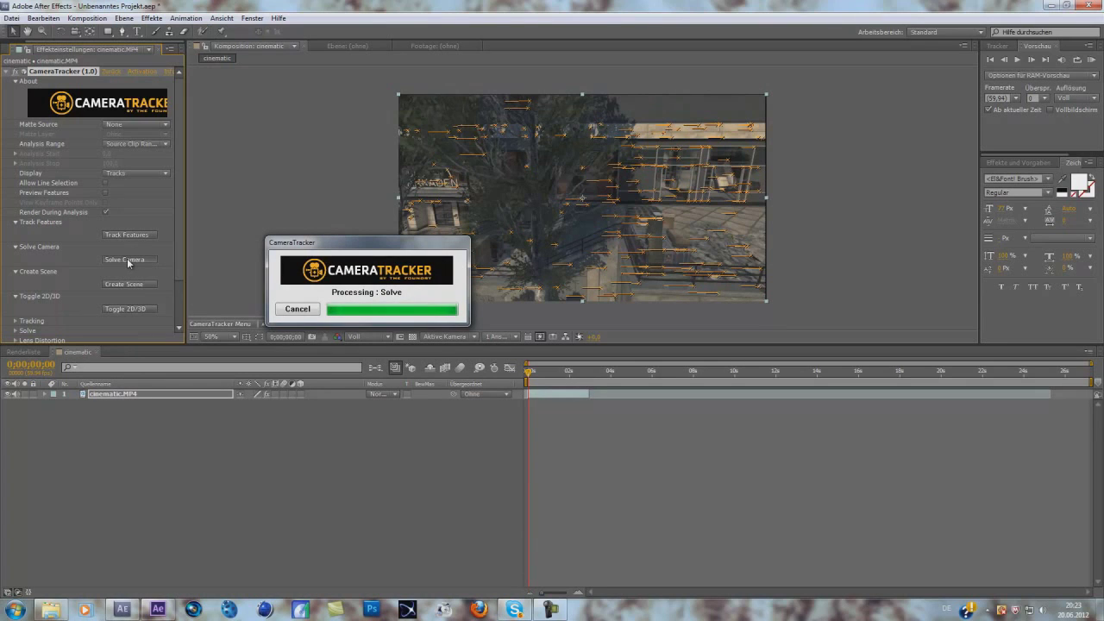
pyautogui.click(620, 348)
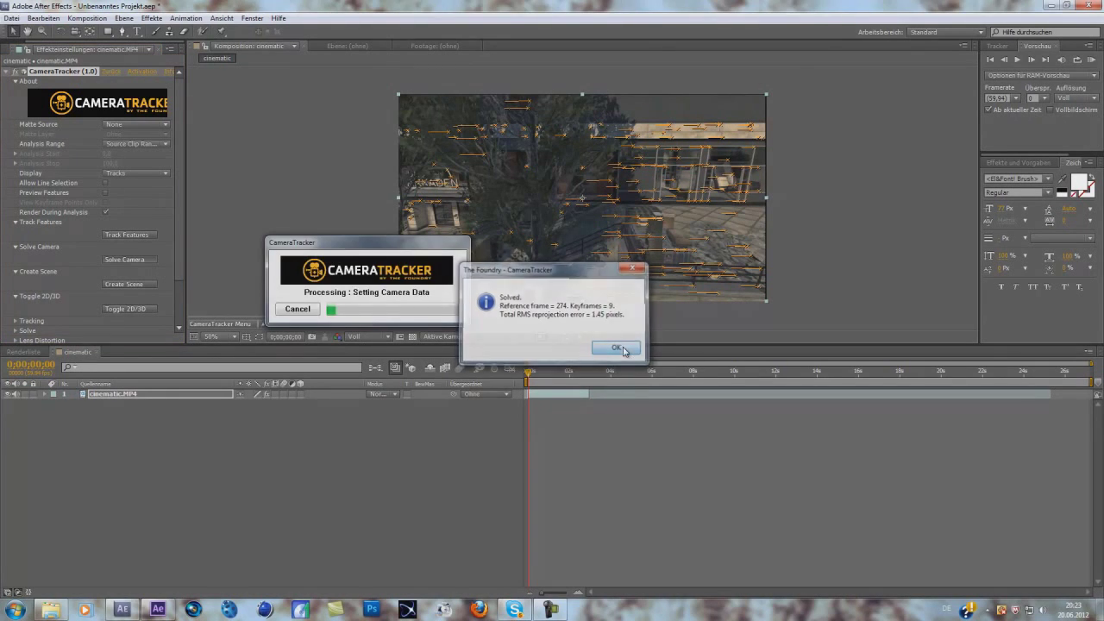
pyautogui.click(136, 286)
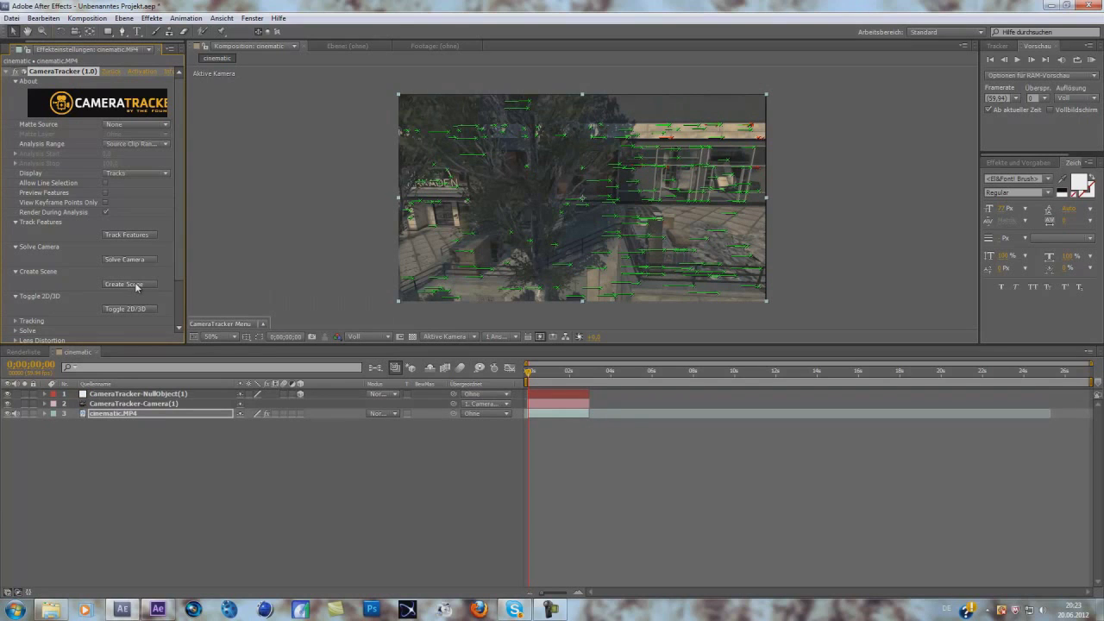
# - Add a new 3D layer named Text above the CameraTracker layers
pyautogui.rightClick(276, 472)
pyautogui.moveTo(323, 485)
pyautogui.click(544, 500)
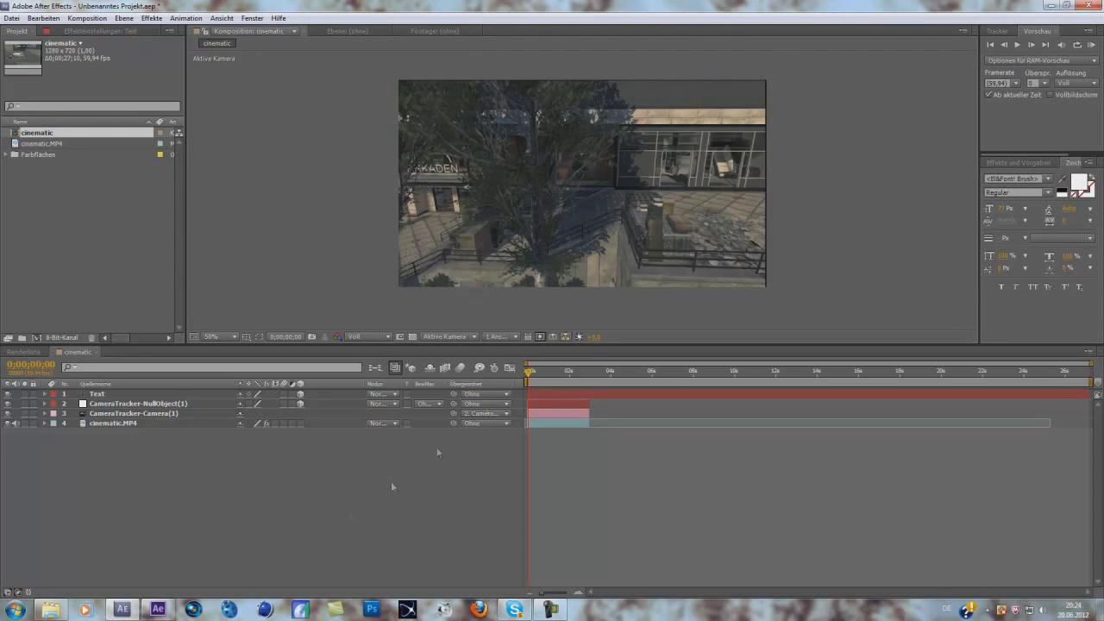
# - Close the After Effects CS5.5 window without saving the project
pyautogui.rightClick(121, 609)
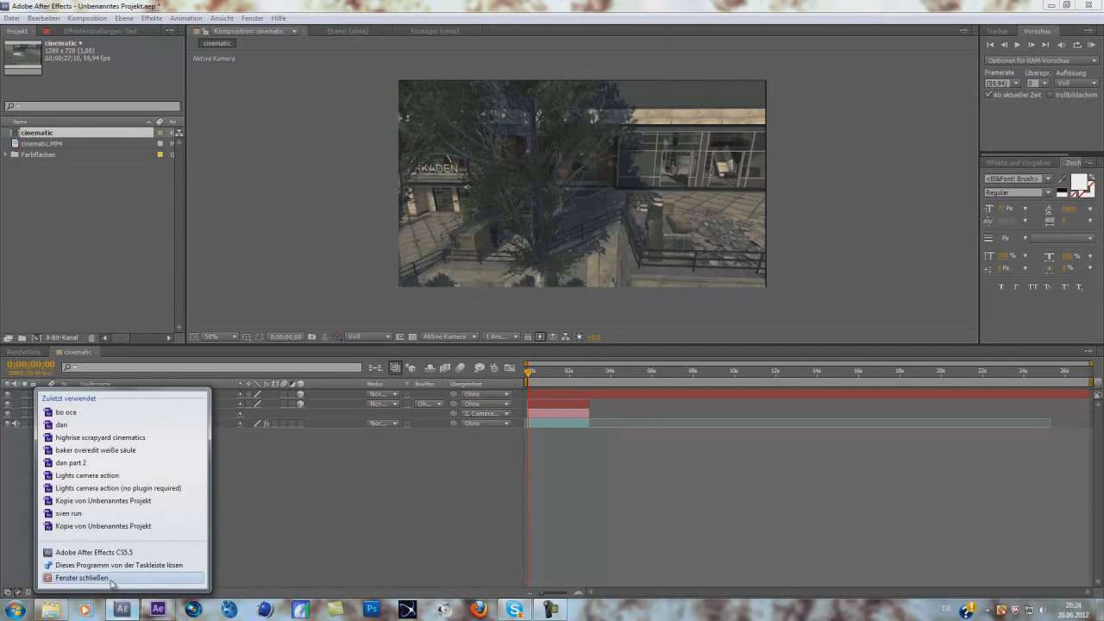
pyautogui.click(82, 578)
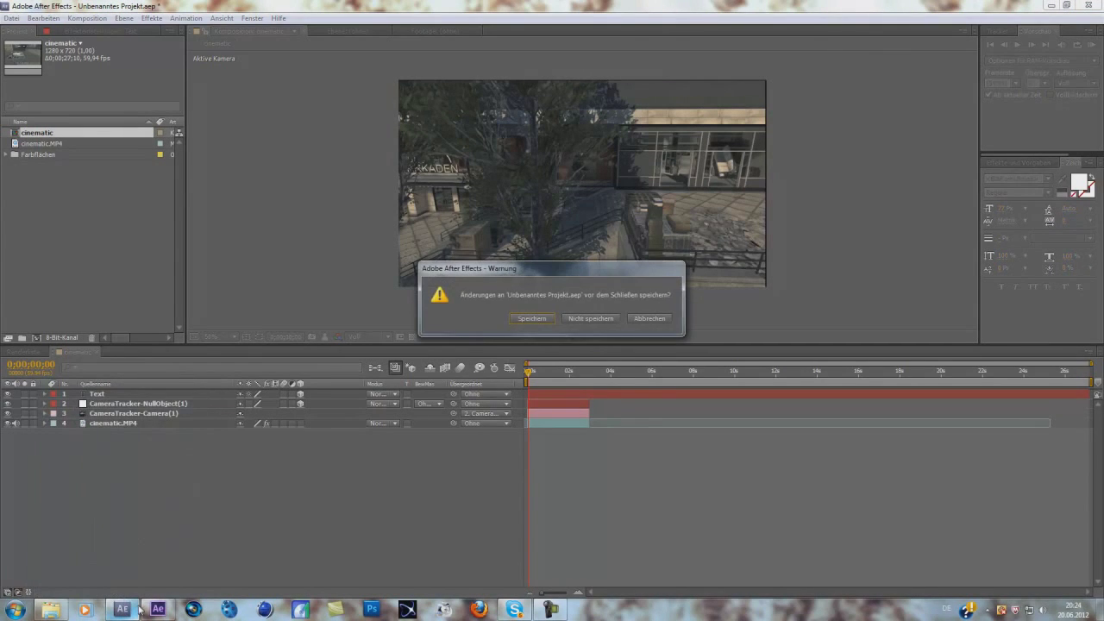
pyautogui.click(591, 319)
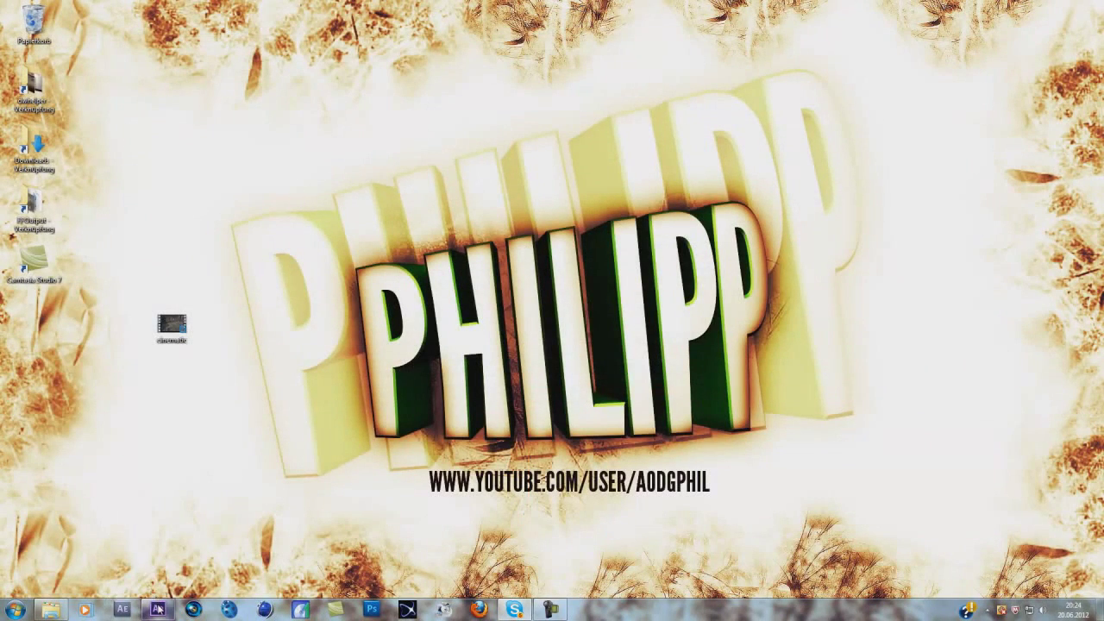
# - Switch to the other After Effects version, import the cinematic video from the desktop and create a composition from it
pyautogui.moveTo(158, 609)
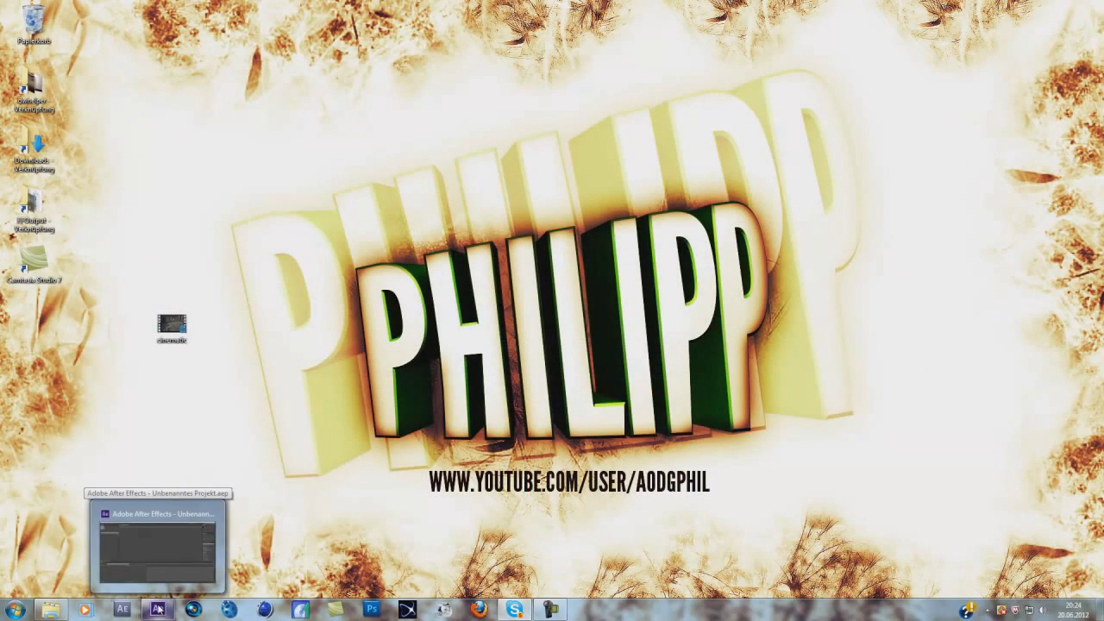
pyautogui.click(158, 609)
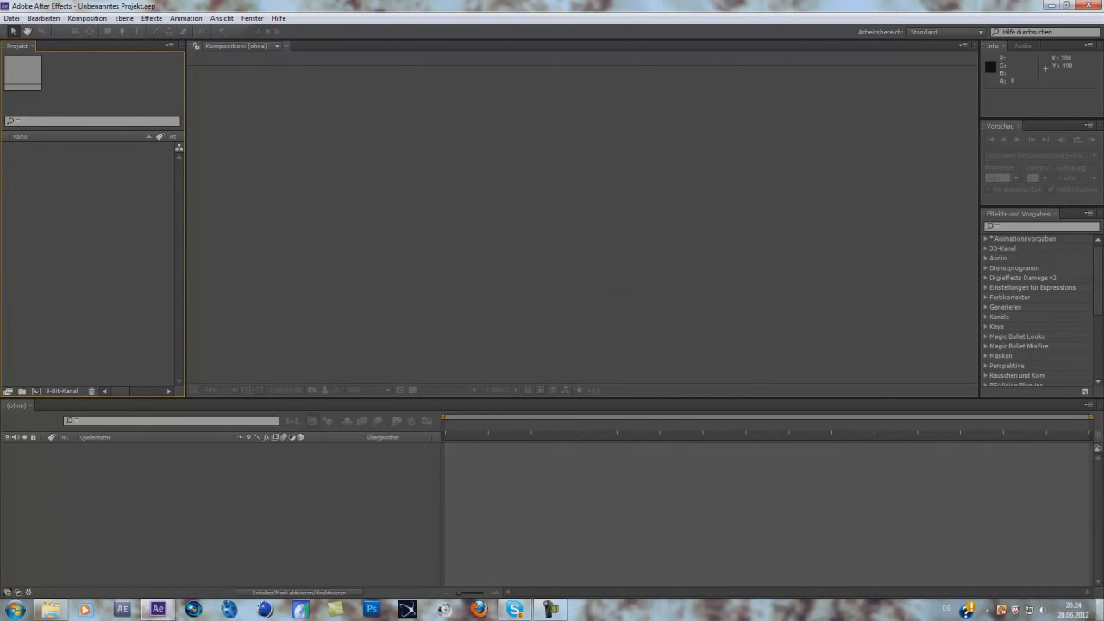
pyautogui.click(157, 611)
pyautogui.moveTo(169, 326); pyautogui.dragTo(74, 207)
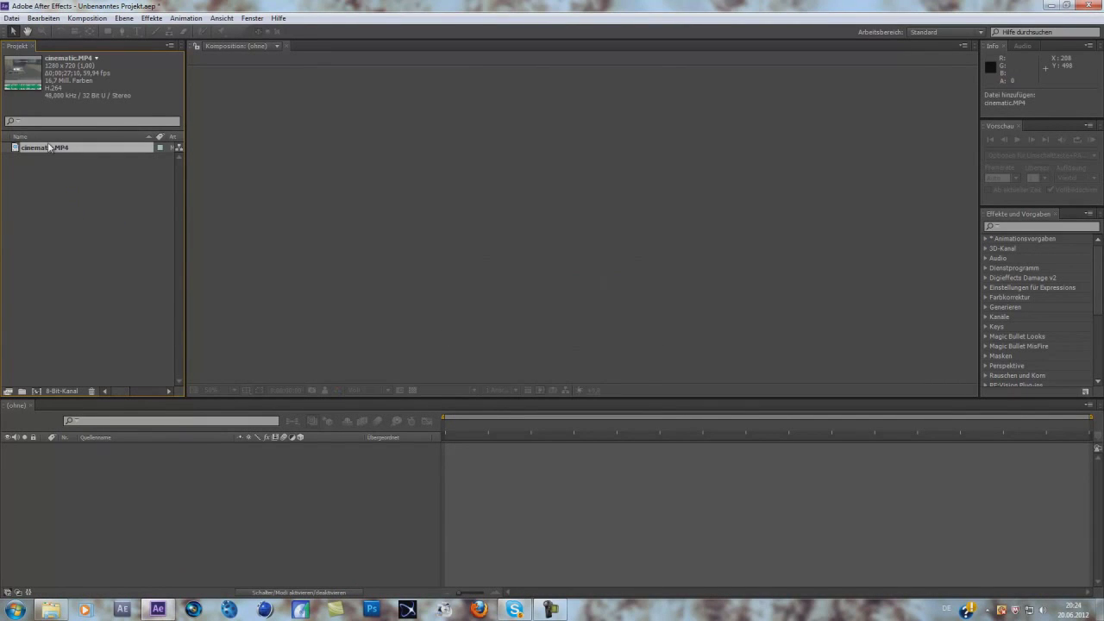
pyautogui.moveTo(47, 150); pyautogui.dragTo(34, 394)
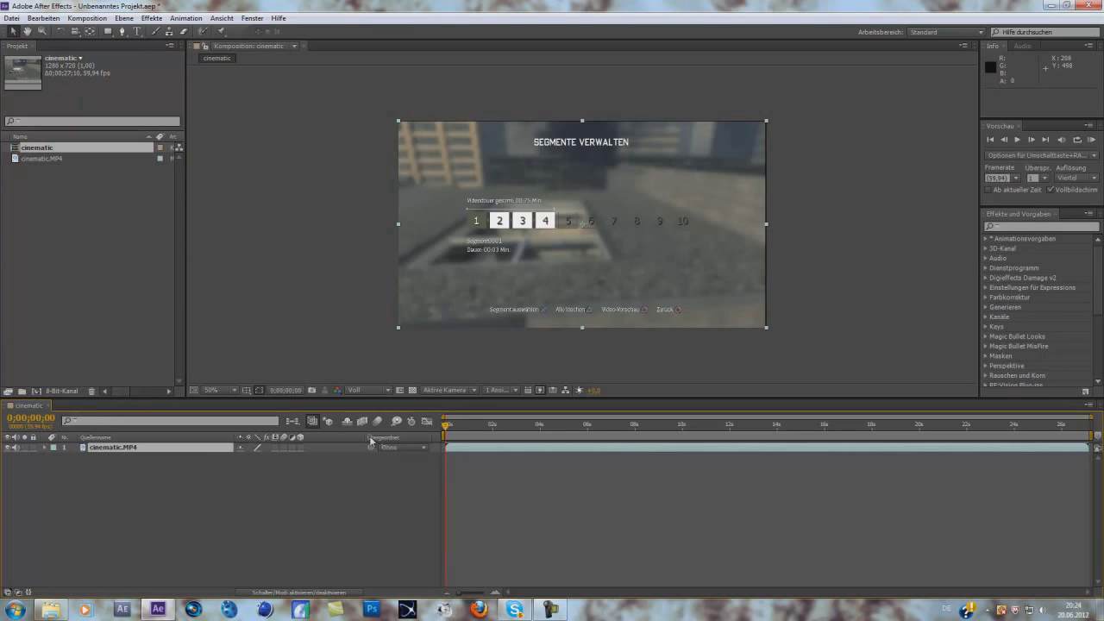
# - Trim the cinematic.MP4 layer to the camera-pan shot, shifted to the composition start and ending at about 0;00;02;43
pyautogui.click(494, 427)
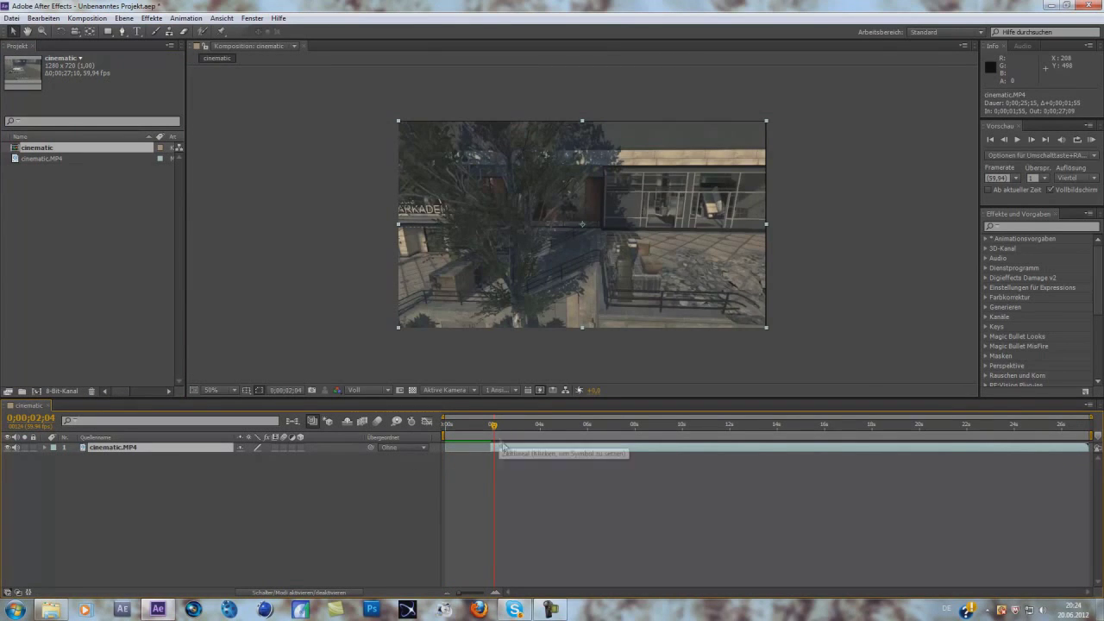
pyautogui.moveTo(511, 450); pyautogui.dragTo(459, 451)
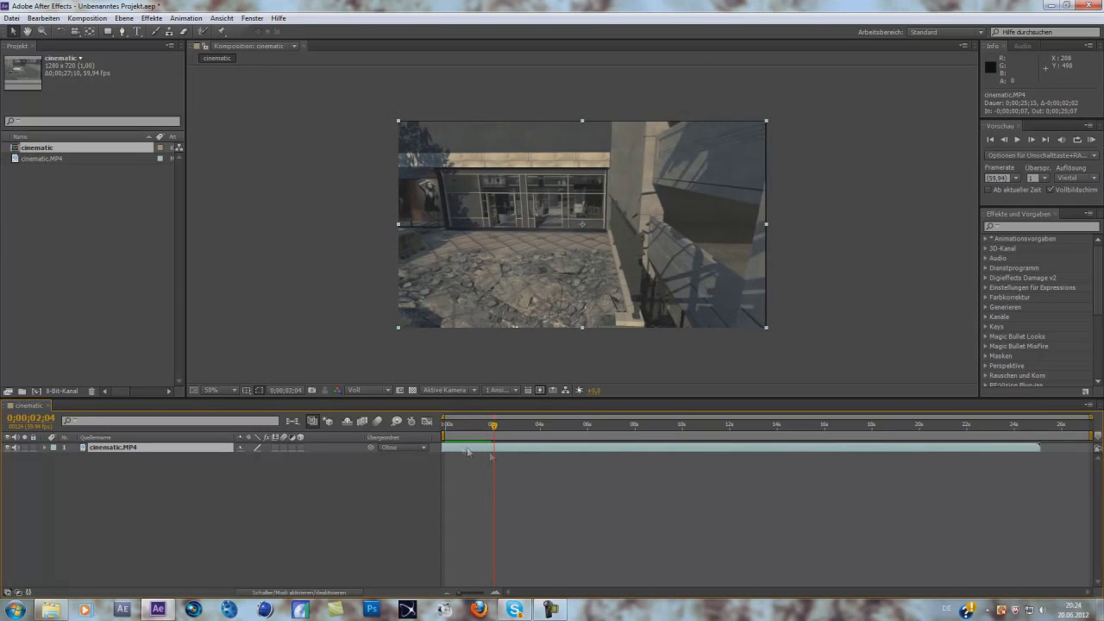
pyautogui.moveTo(1039, 451); pyautogui.dragTo(516, 448)
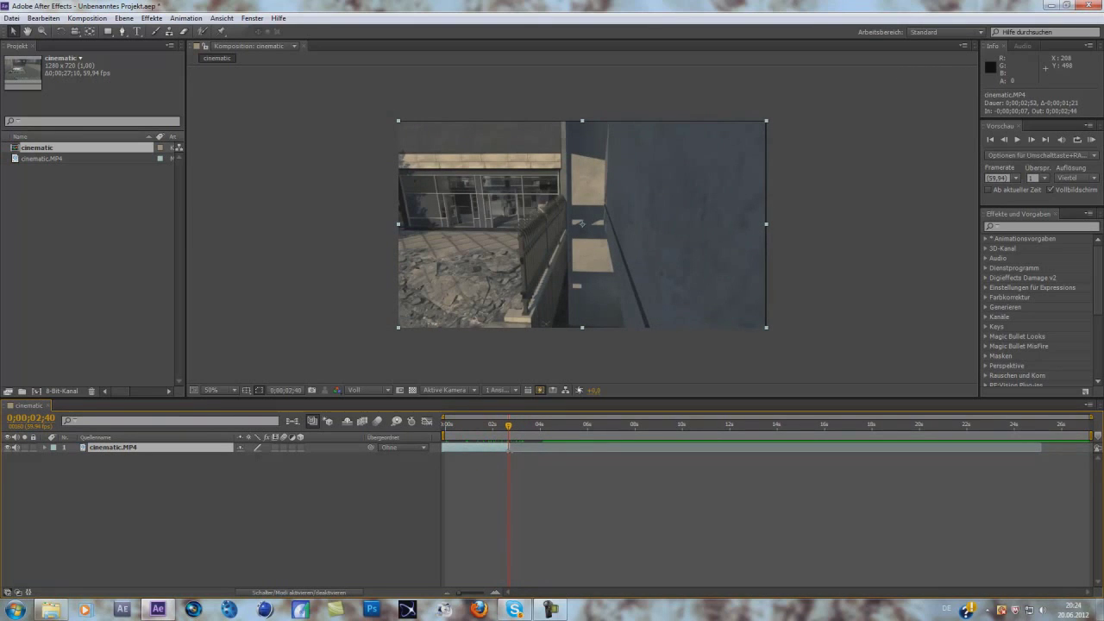
# - Track the camera movement of the cinematic.MP4 layer with the built-in 3D camera tracker
pyautogui.moveTo(509, 426); pyautogui.dragTo(487, 428)
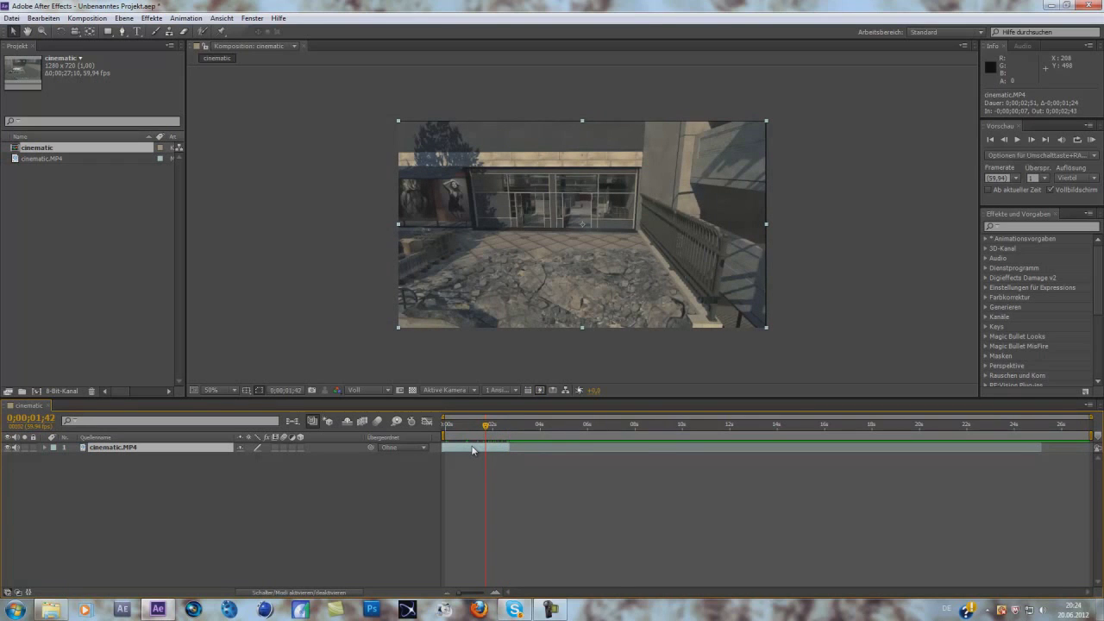
pyautogui.rightClick(473, 450)
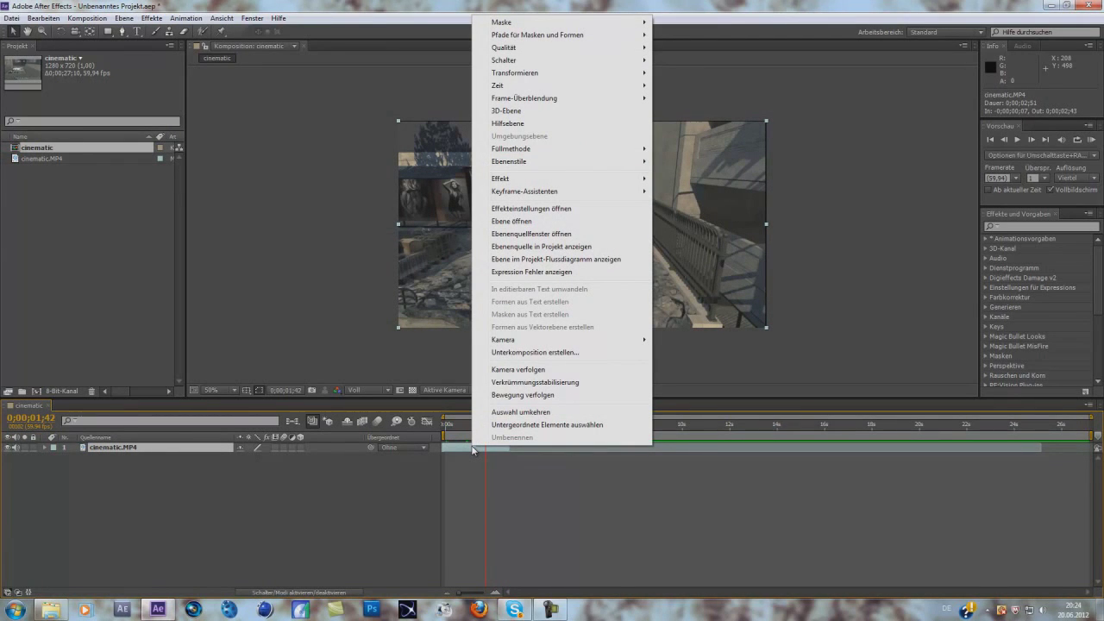
pyautogui.click(540, 371)
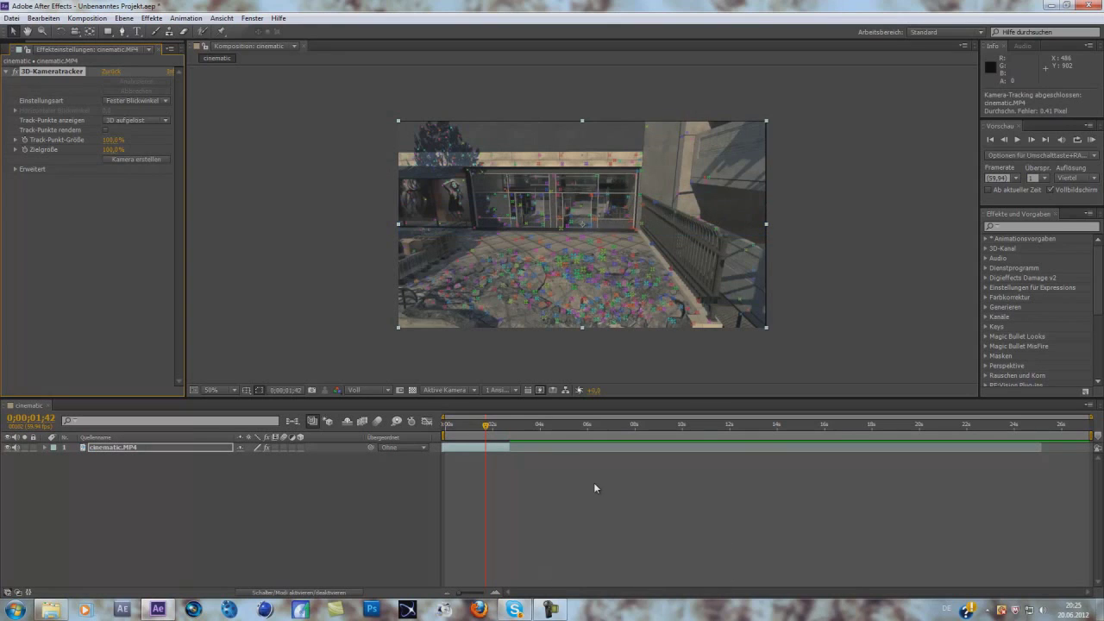
# - Create a text layer and tracker camera from the track points on the shop's roof edge, and delete the Text layer again
pyautogui.moveTo(518, 265)
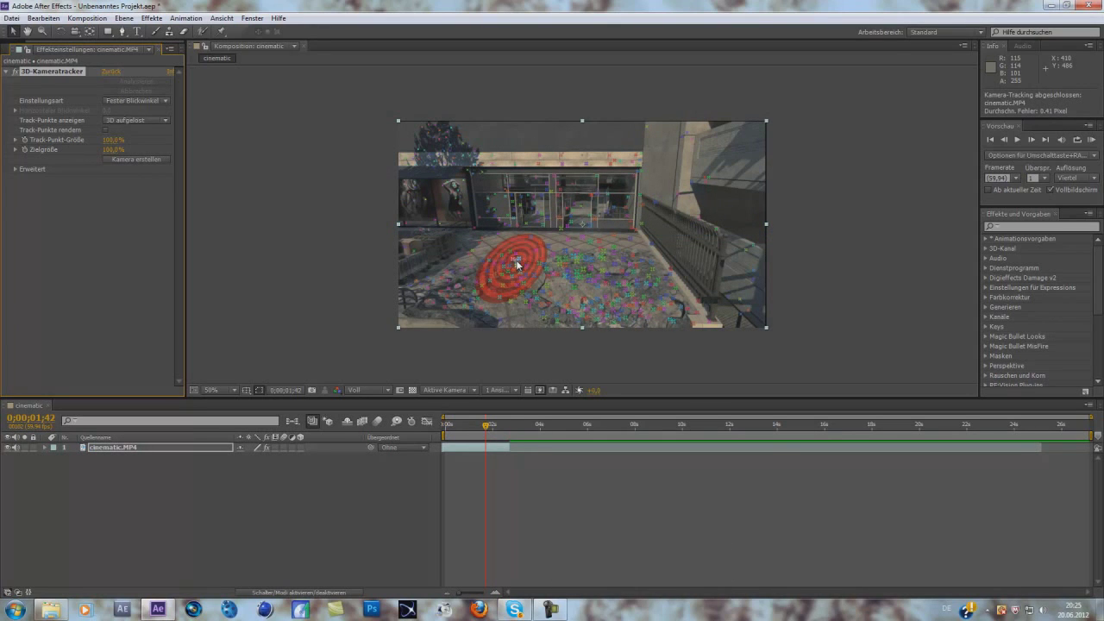
pyautogui.rightClick(519, 162)
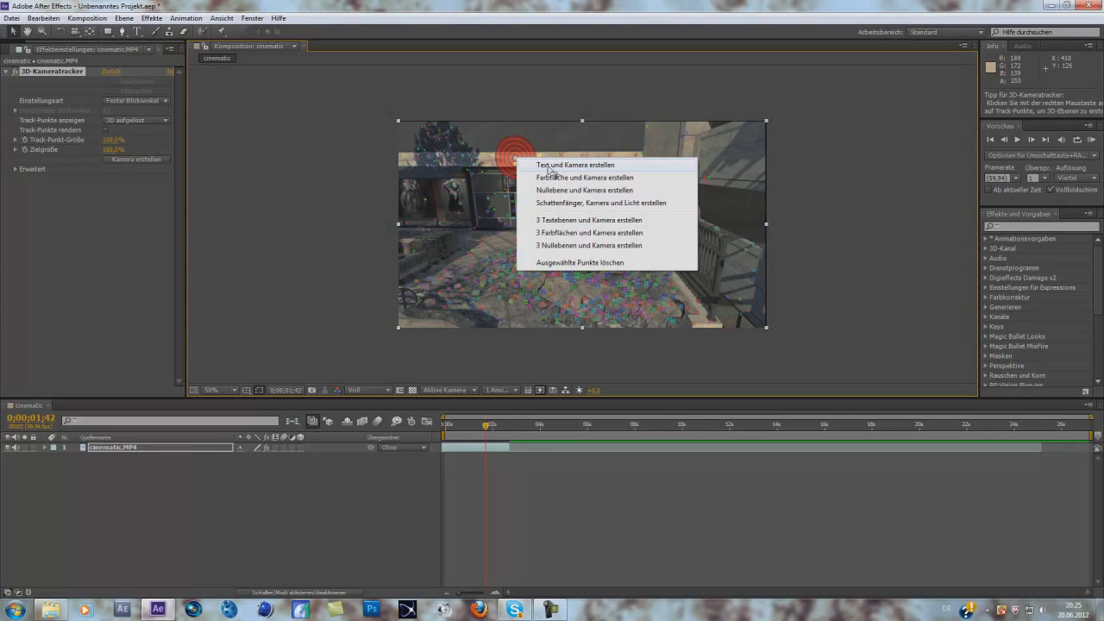
pyautogui.click(552, 164)
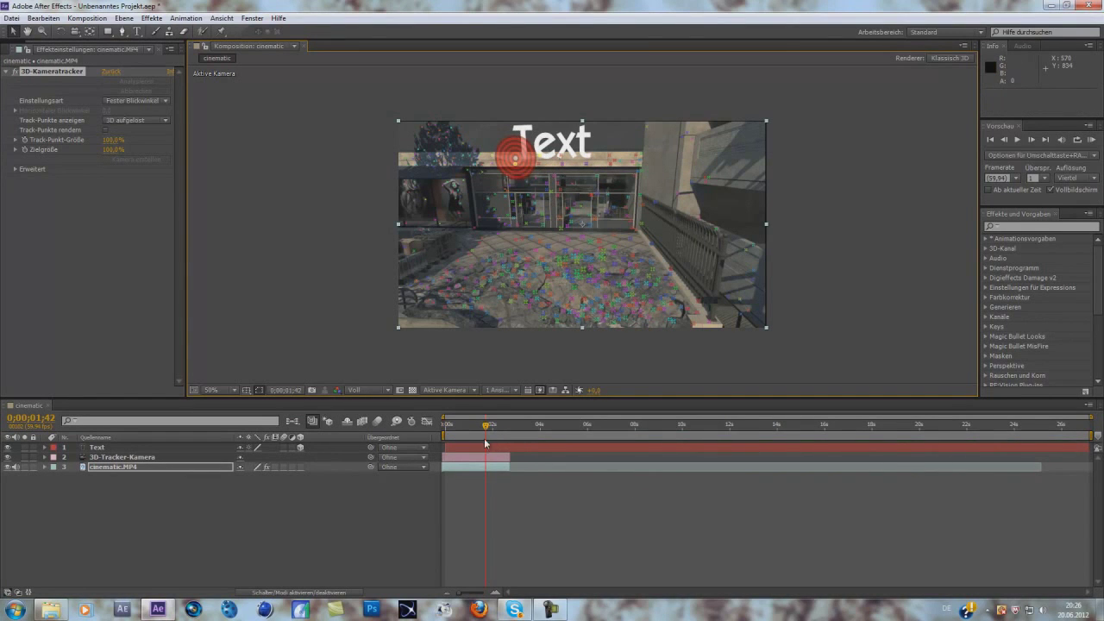
pyautogui.moveTo(486, 426)
pyautogui.mouseDown()
pyautogui.moveTo(467, 426)
pyautogui.moveTo(491, 434)
pyautogui.moveTo(468, 436)
pyautogui.mouseUp()
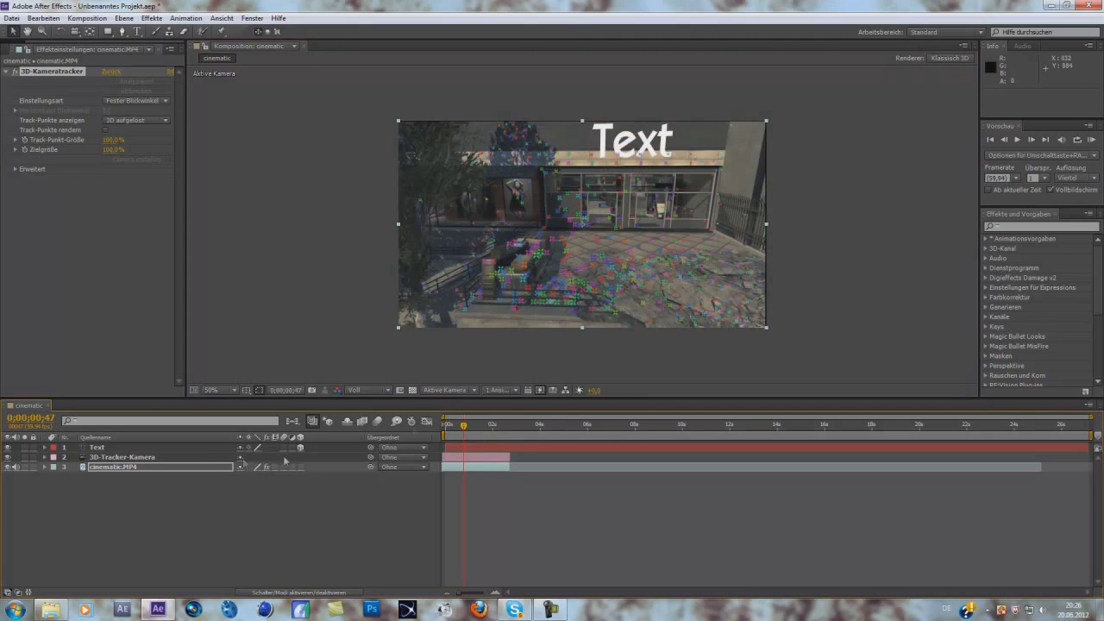
pyautogui.click(111, 448)
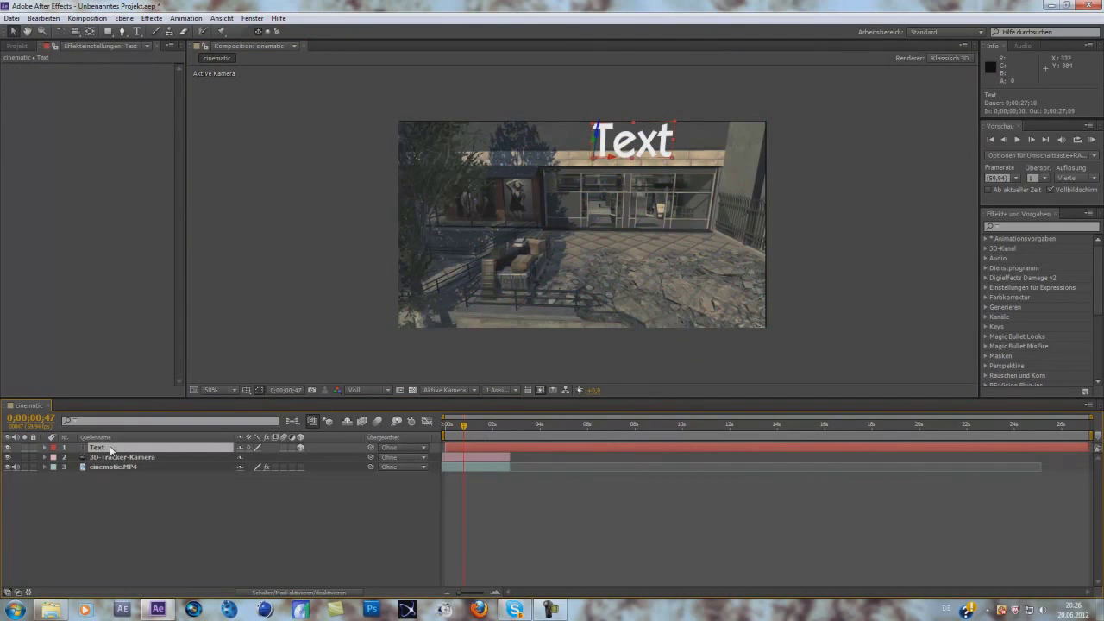
pyautogui.press('Delete')
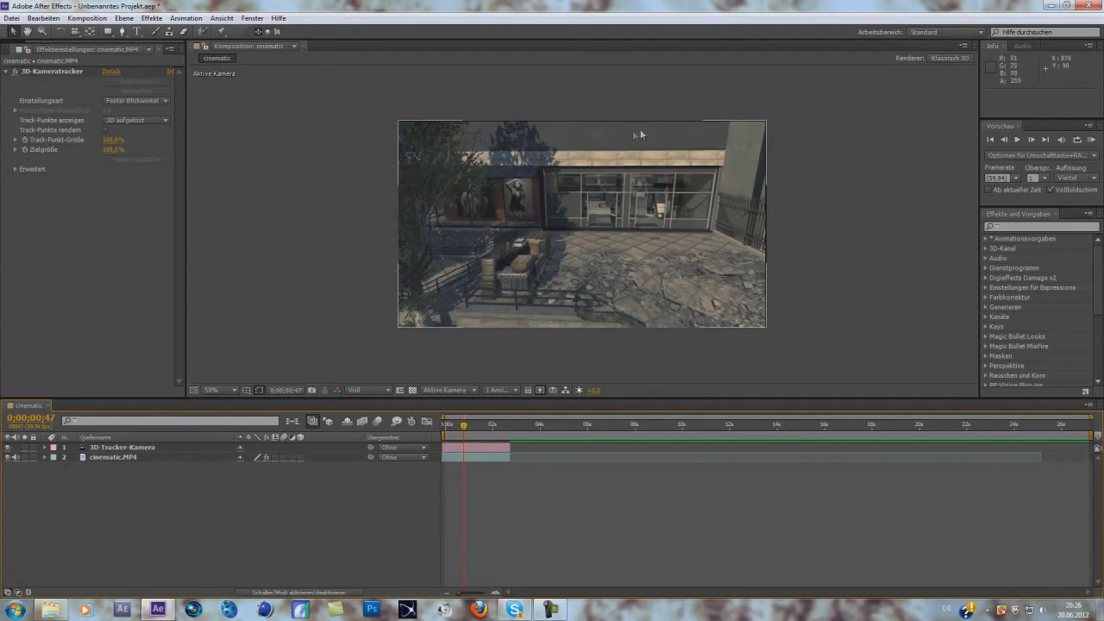
pyautogui.rightClick(193, 499)
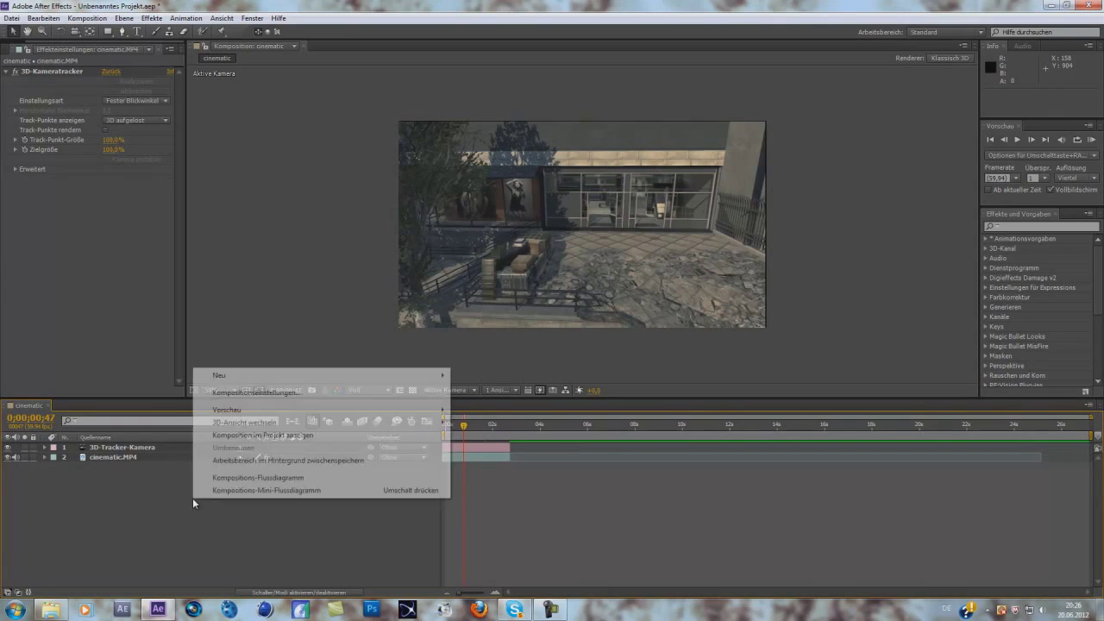
pyautogui.moveTo(306, 377)
pyautogui.click(498, 393)
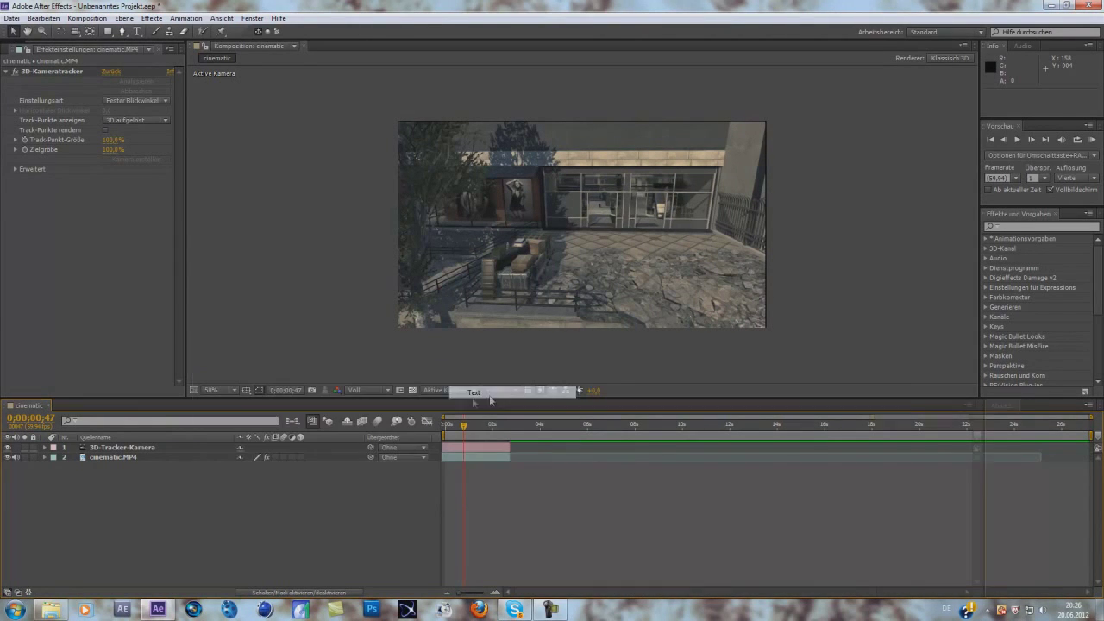
pyautogui.click(299, 448)
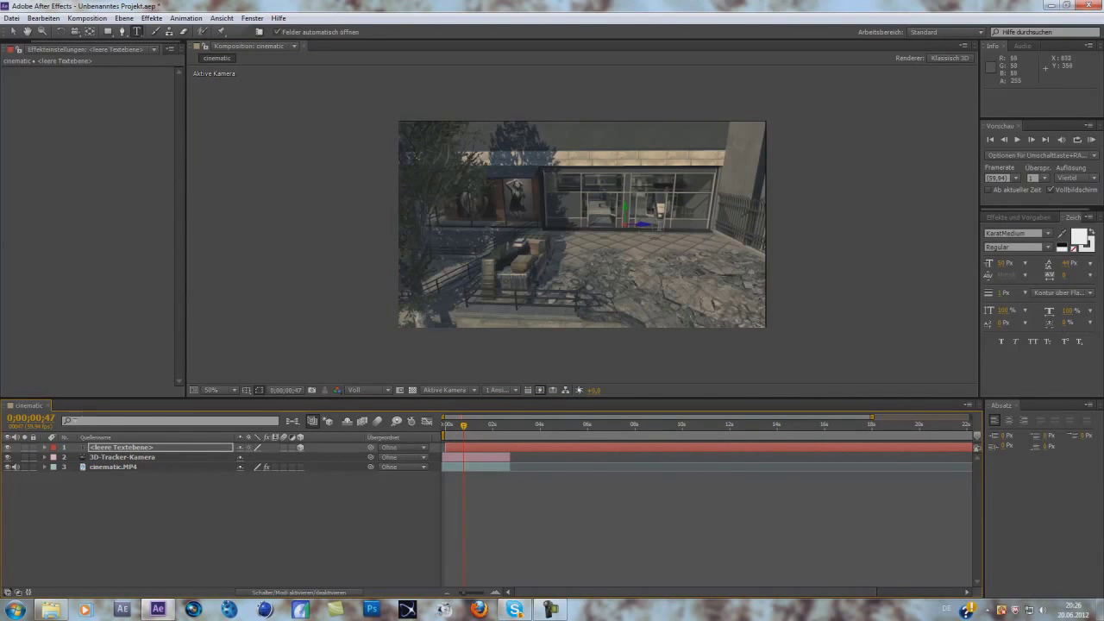
pyautogui.click(138, 450)
pyautogui.press('Delete')
# - Create a new adjustment layer (Einstellungsebene) in the cinematic composition and select it
pyautogui.rightClick(216, 512)
pyautogui.moveTo(262, 397)
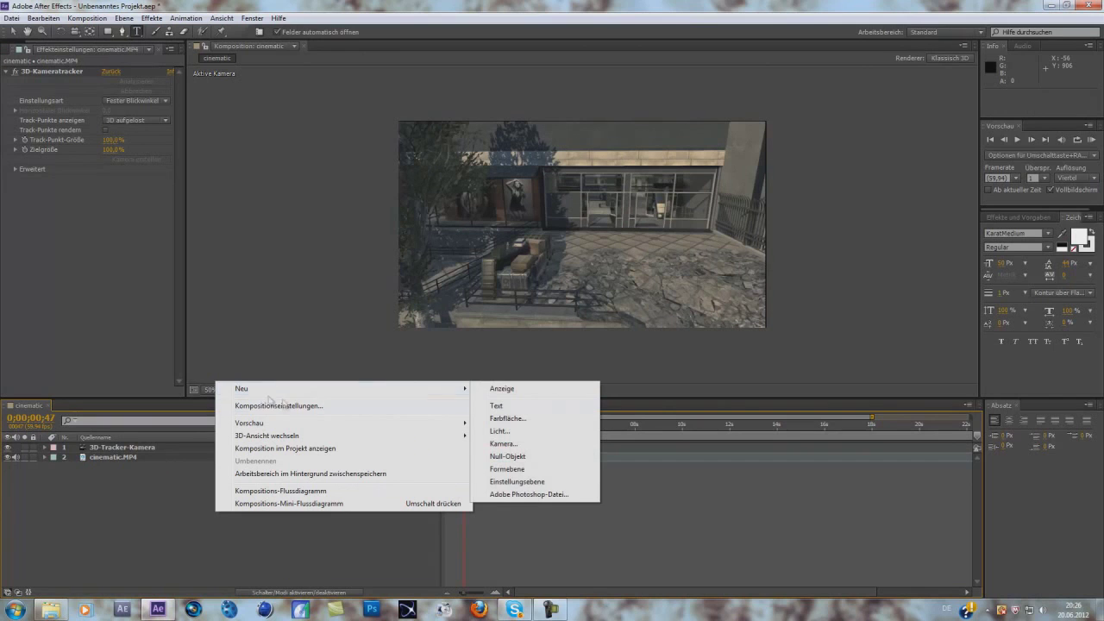
pyautogui.click(523, 482)
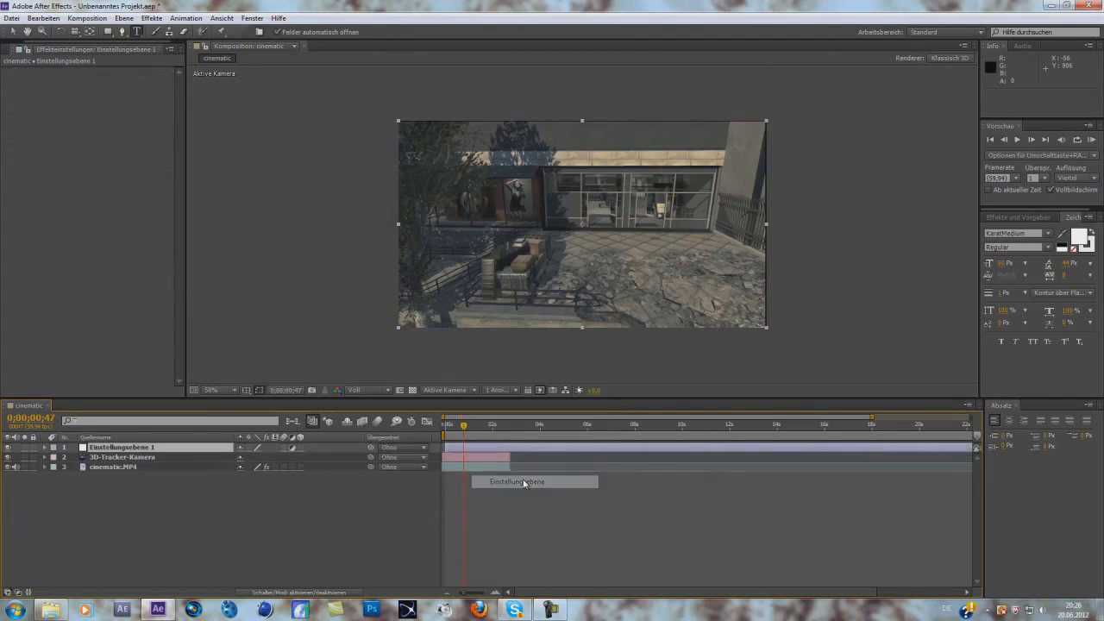
pyautogui.rightClick(140, 450)
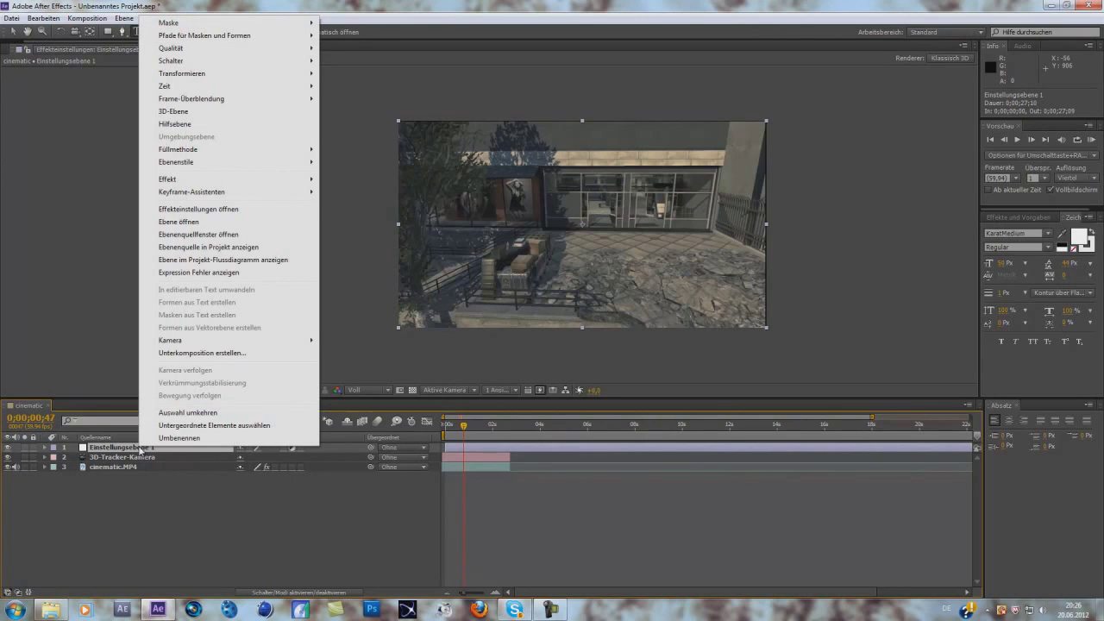
pyautogui.click(135, 520)
pyautogui.click(132, 447)
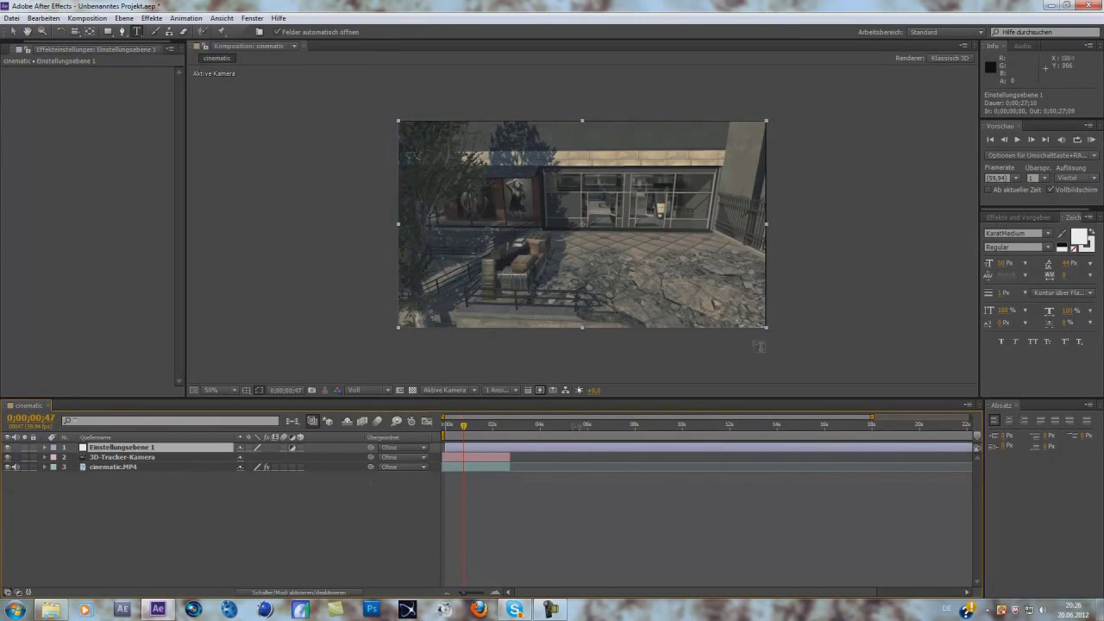
# - Search the effects for "zoomen" and apply the Zoomen distortion effect to Einstellungsebene 1
pyautogui.click(1013, 216)
pyautogui.click(1016, 231)
pyautogui.write('zoom')
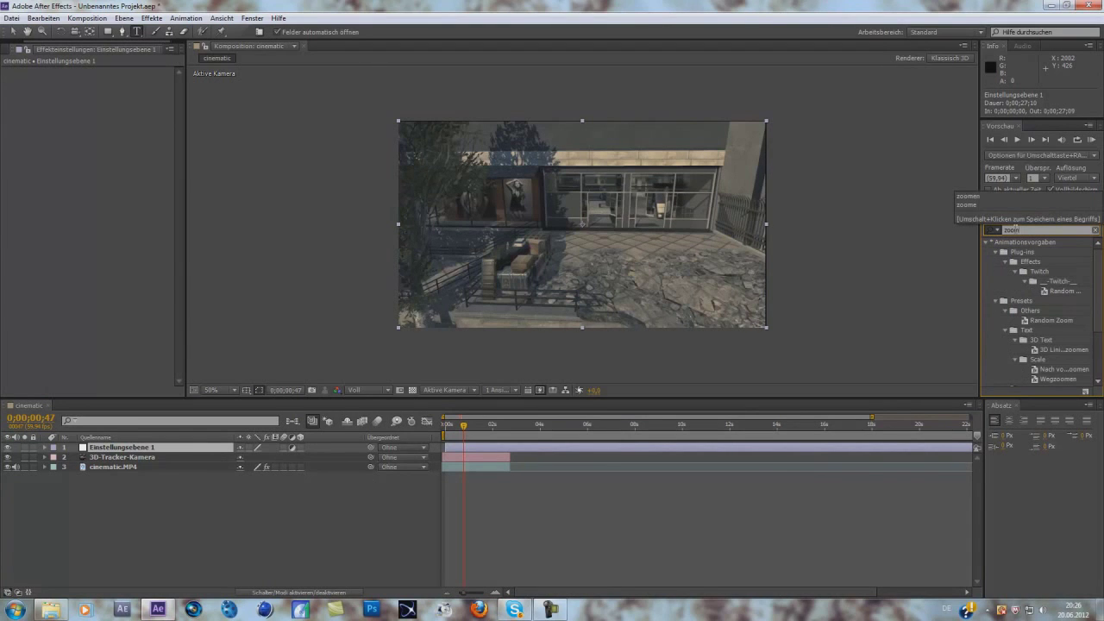
pyautogui.write('en')
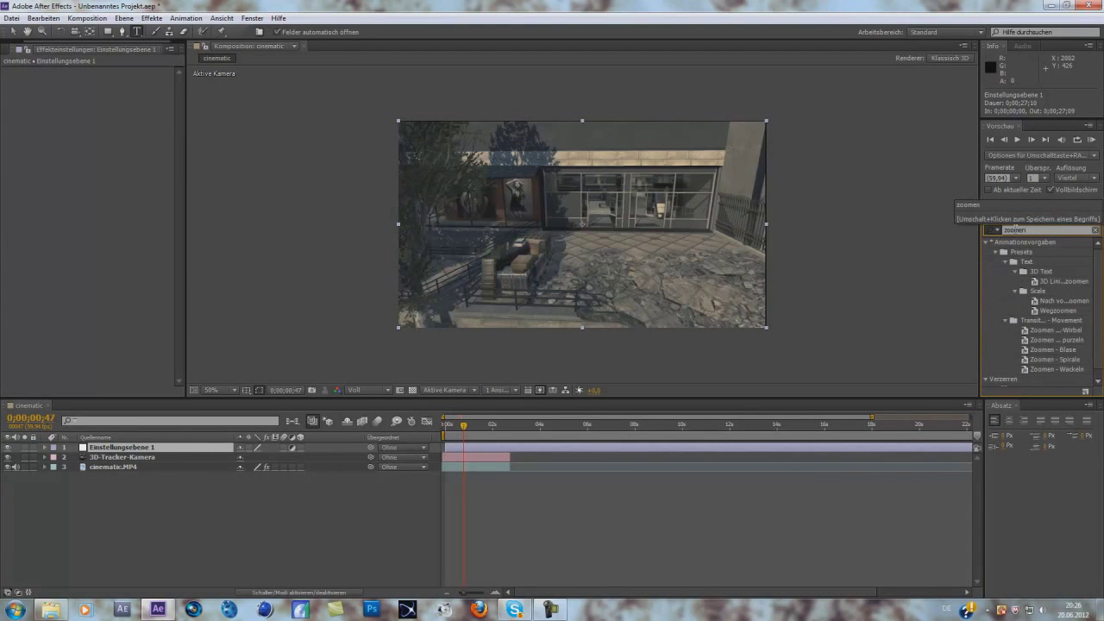
pyautogui.scroll(-1, 1044, 317)
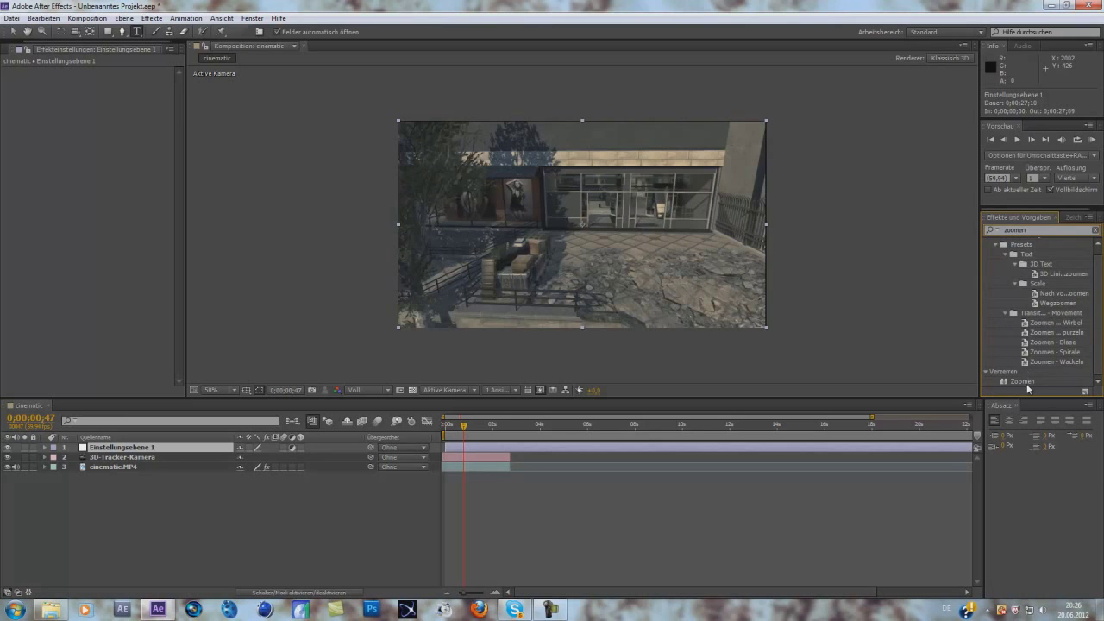
pyautogui.moveTo(1024, 382); pyautogui.dragTo(171, 453)
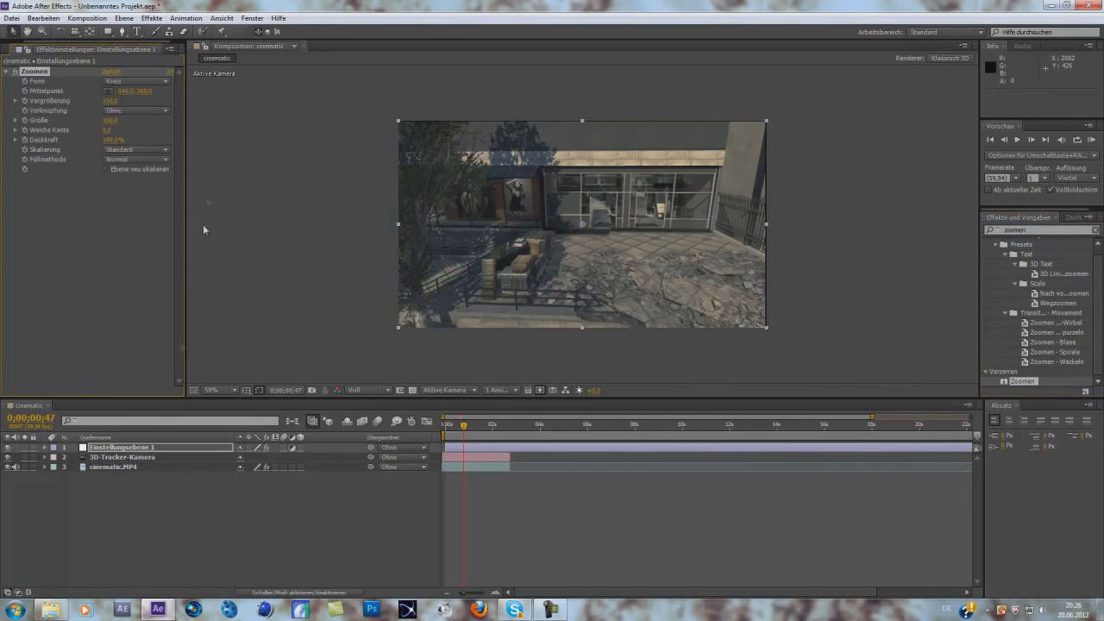
# - Set the Zoomen effect's size (Größe) to 1000 so the magnification covers the whole frame
pyautogui.click(150, 18)
pyautogui.press('Escape')
pyautogui.click(109, 119)
pyautogui.click(143, 125)
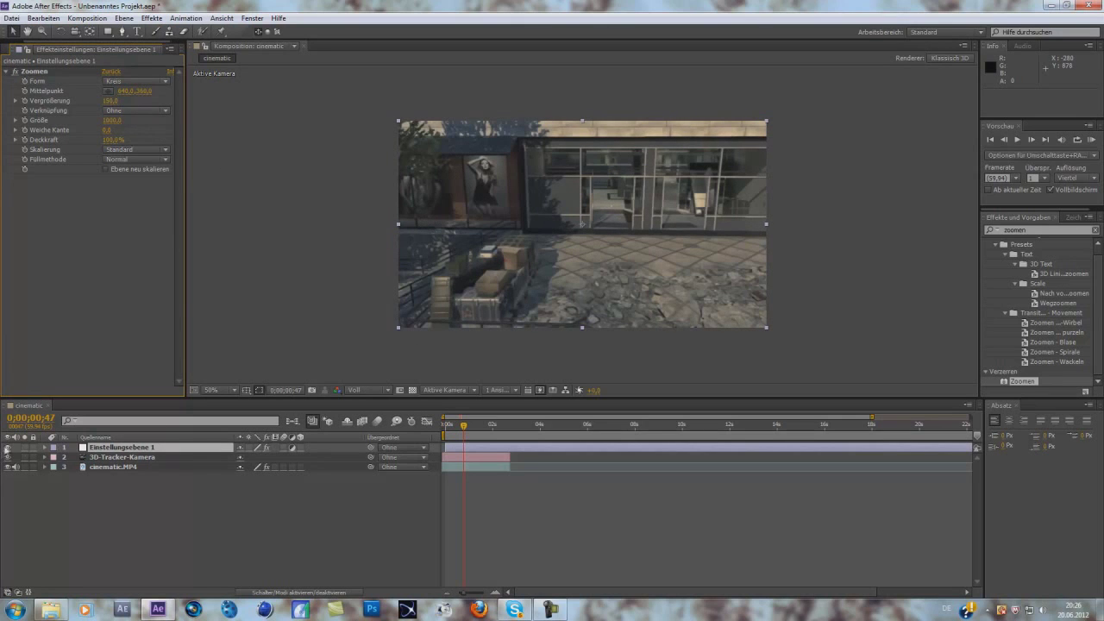
# - Toggle the visibility of Einstellungsebene 1 to compare the image with and without the zoom, leaving the layer hidden
pyautogui.press('F2')
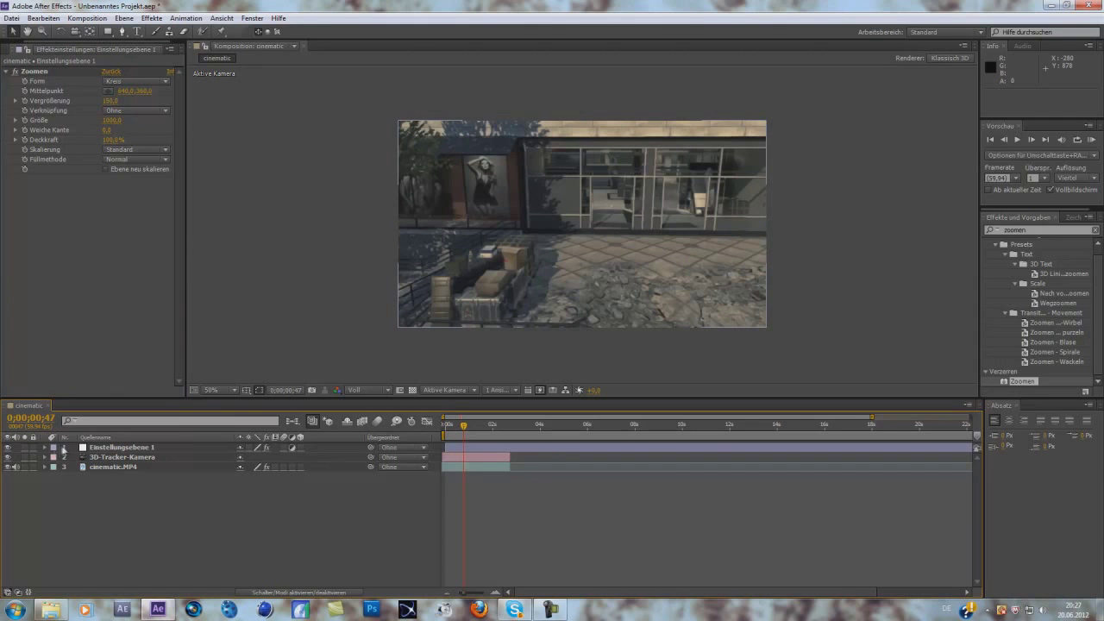
pyautogui.click(9, 448)
pyautogui.click(8, 447)
pyautogui.click(9, 447)
# - Draw a closed triangular mask on Einstellungsebene 1 with the Pen tool, reaching from the front railing up to the shop windows
pyautogui.click(105, 448)
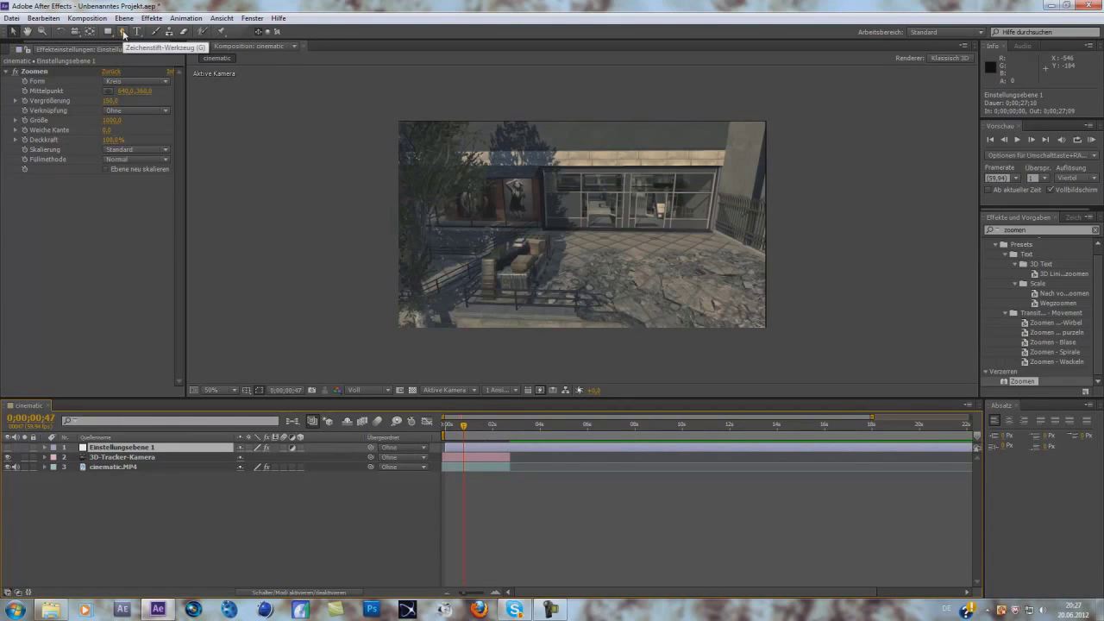
pyautogui.click(124, 32)
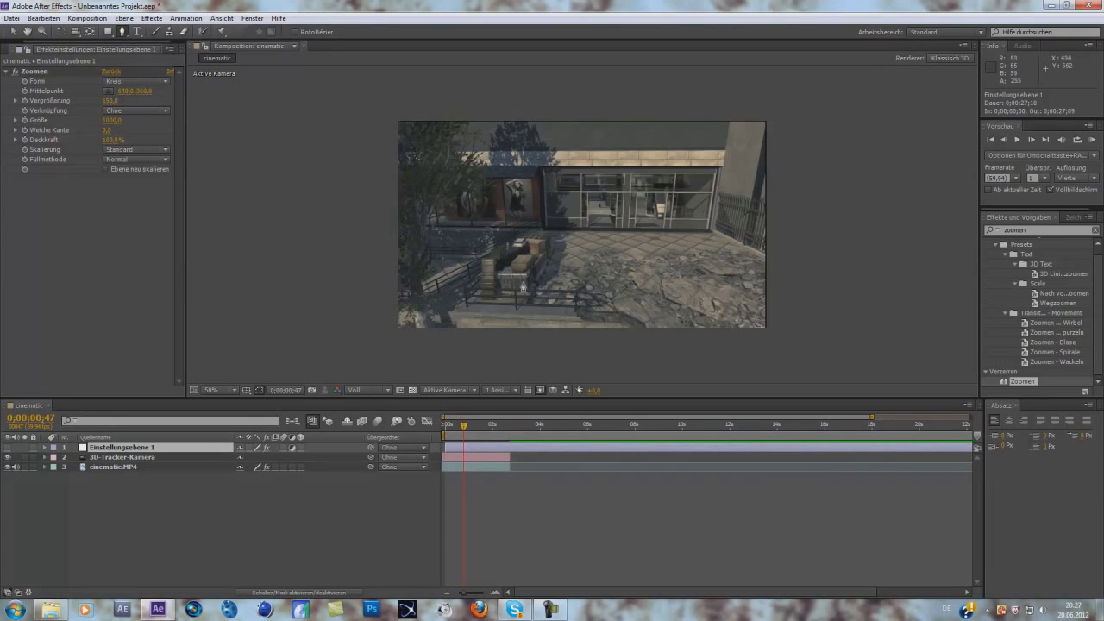
pyautogui.click(488, 297)
pyautogui.click(598, 179)
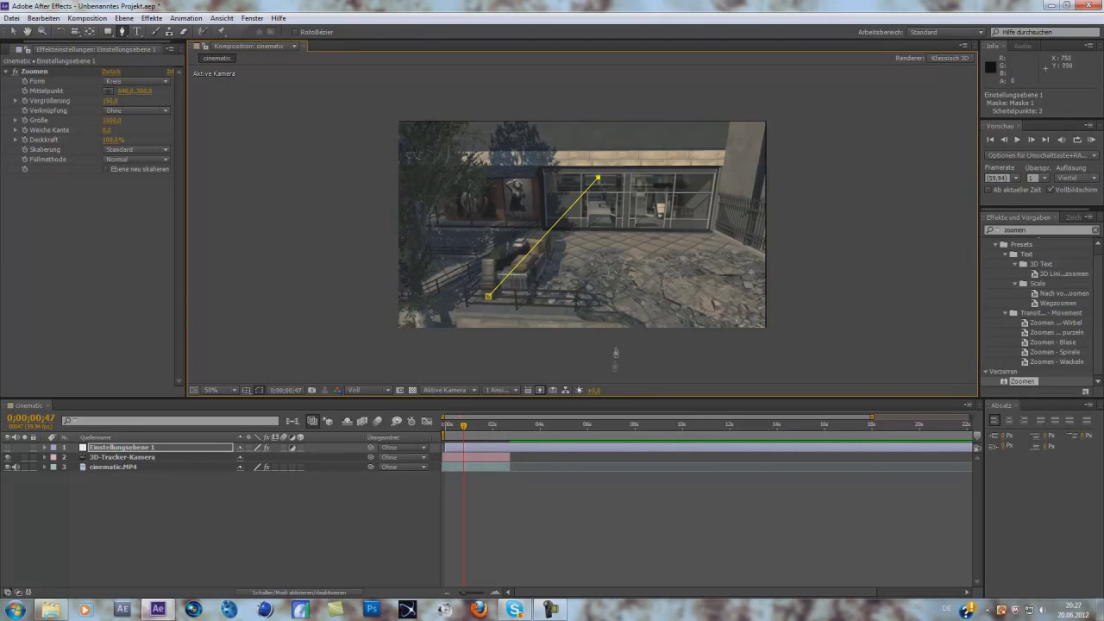
pyautogui.click(609, 296)
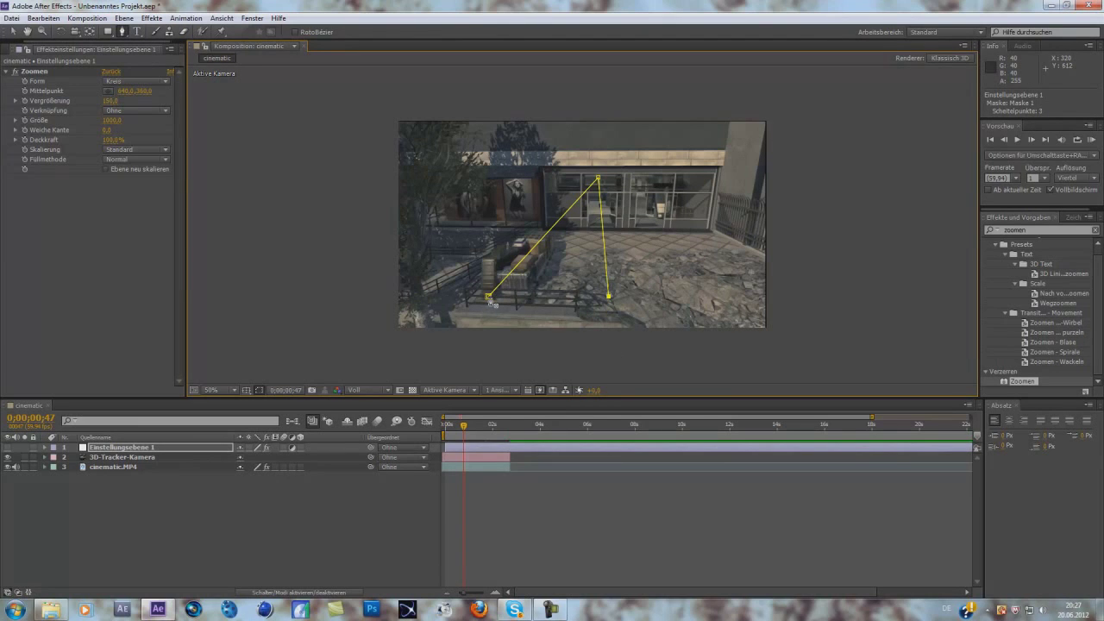
pyautogui.click(490, 298)
pyautogui.click(13, 31)
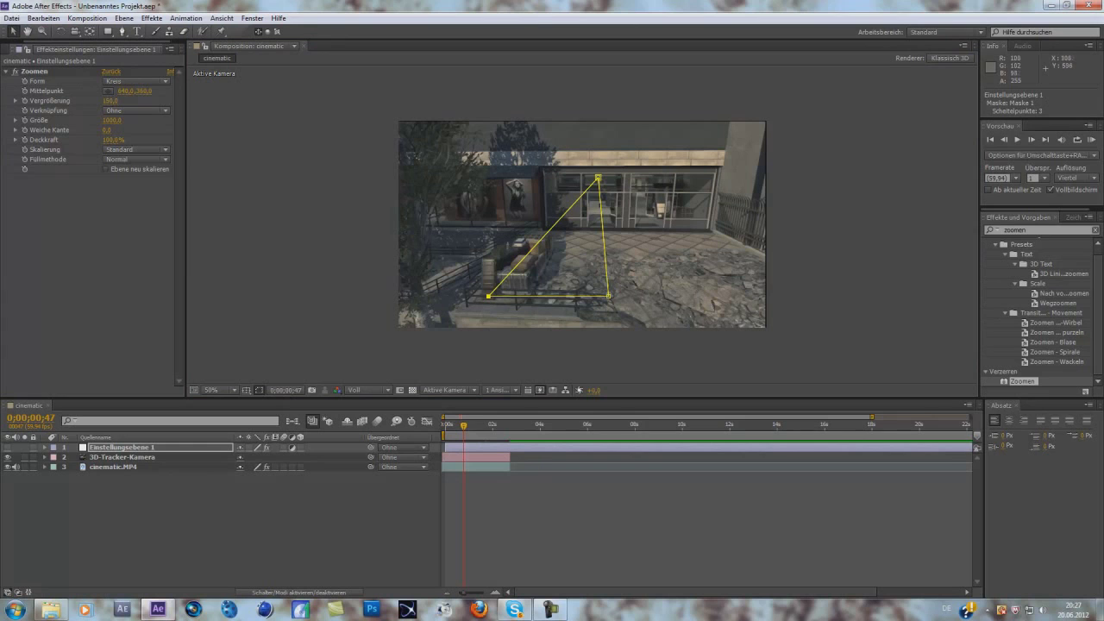
pyautogui.click(554, 259)
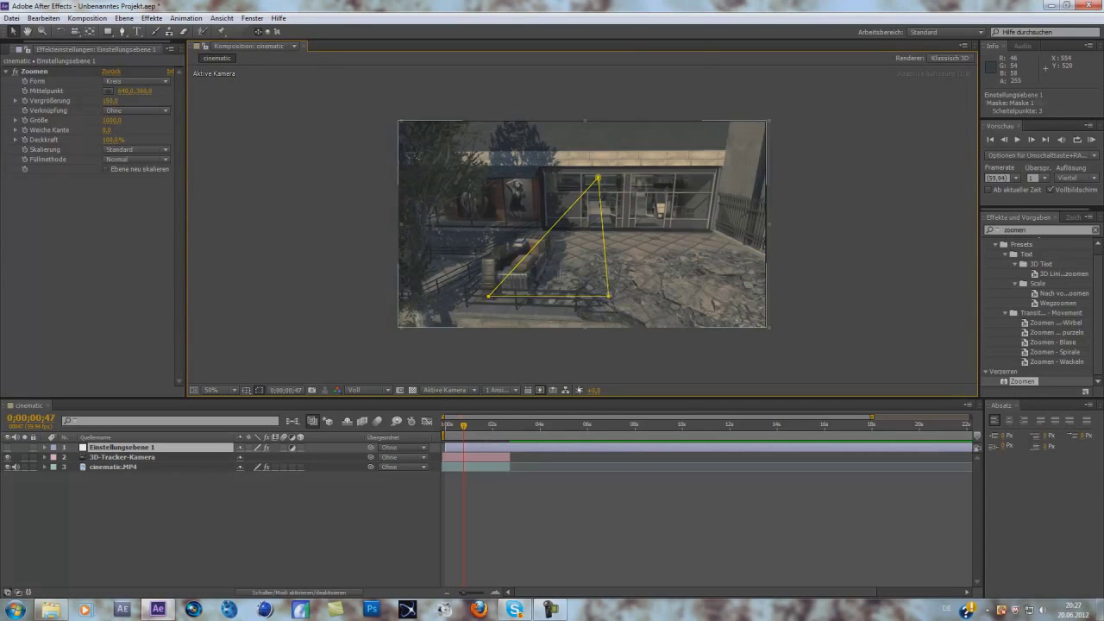
pyautogui.moveTo(557, 269); pyautogui.dragTo(569, 265)
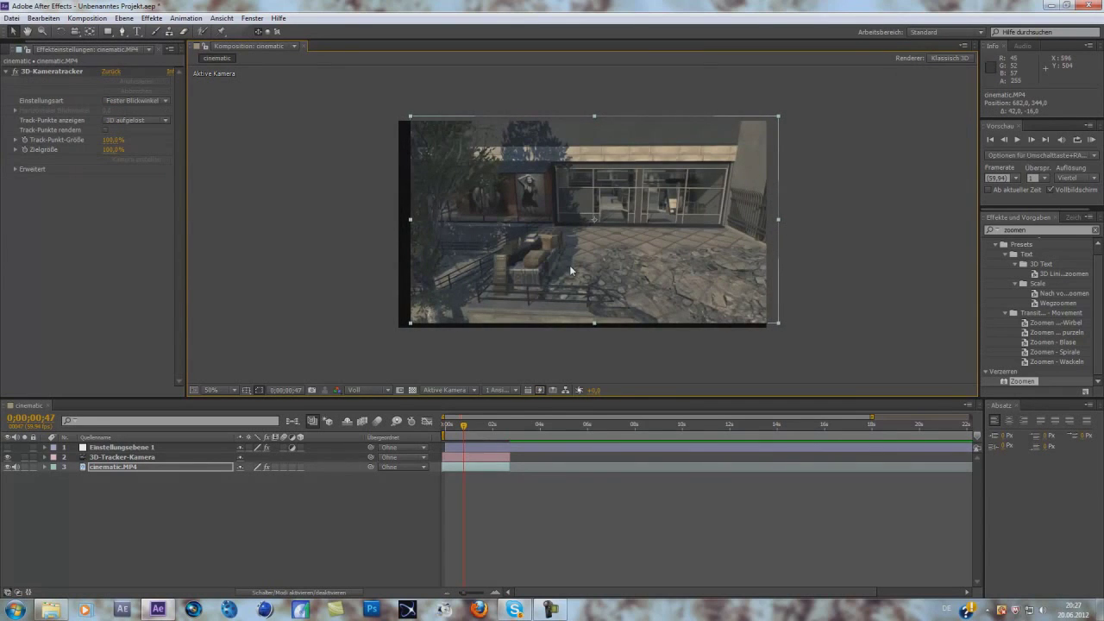
pyautogui.hotkey('ctrl', 'z')
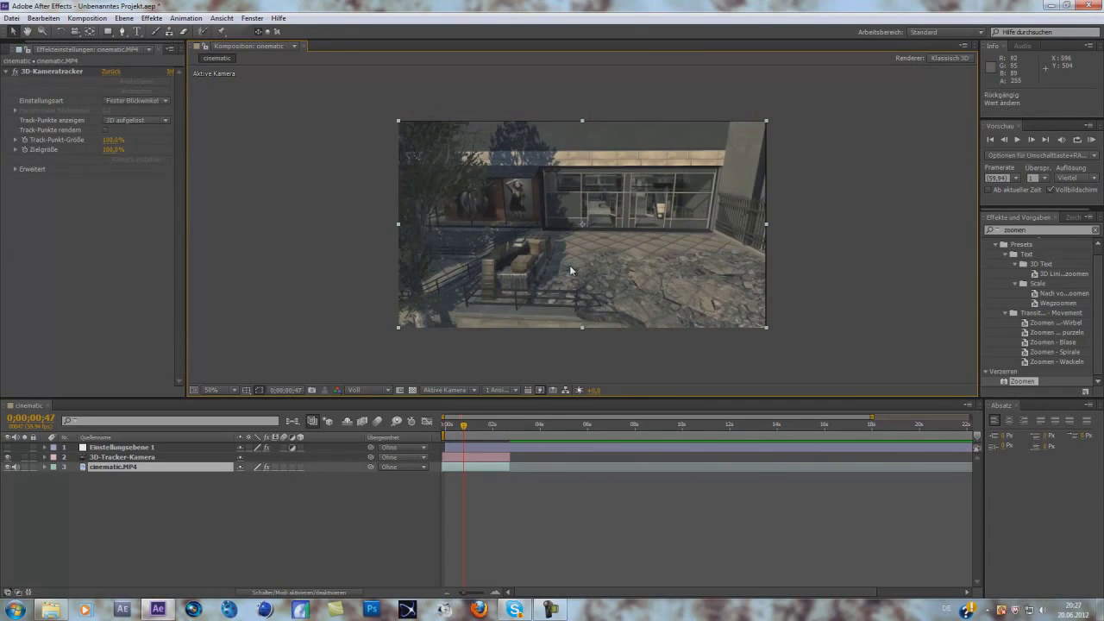
# - Make Einstellungsebene 1 visible again and check the masked zoom at 0;00;01;14
pyautogui.click(477, 448)
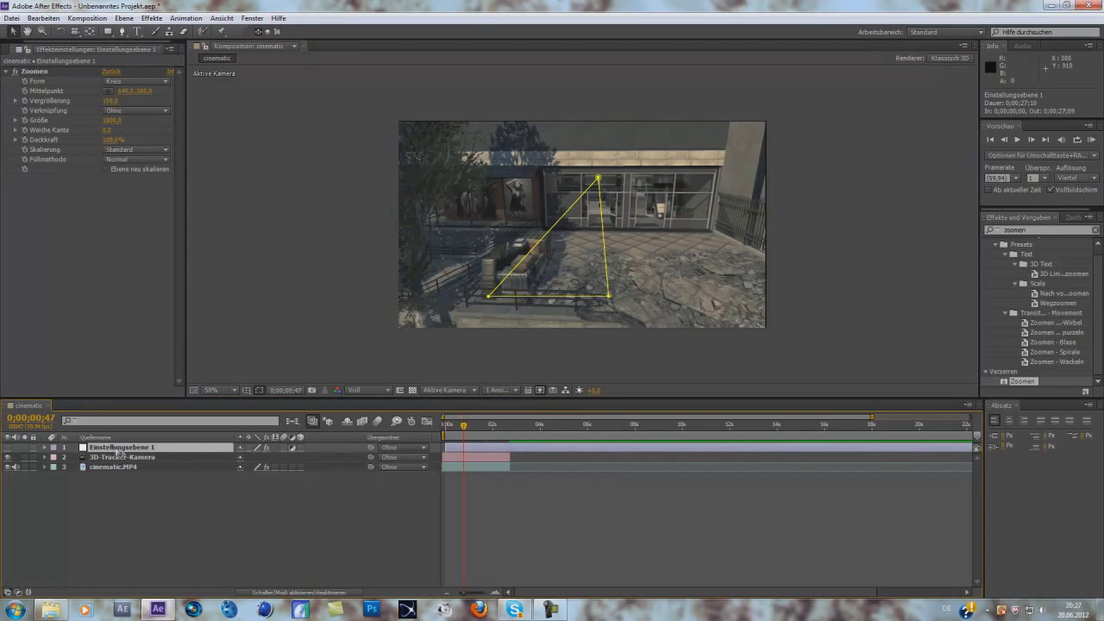
pyautogui.click(8, 449)
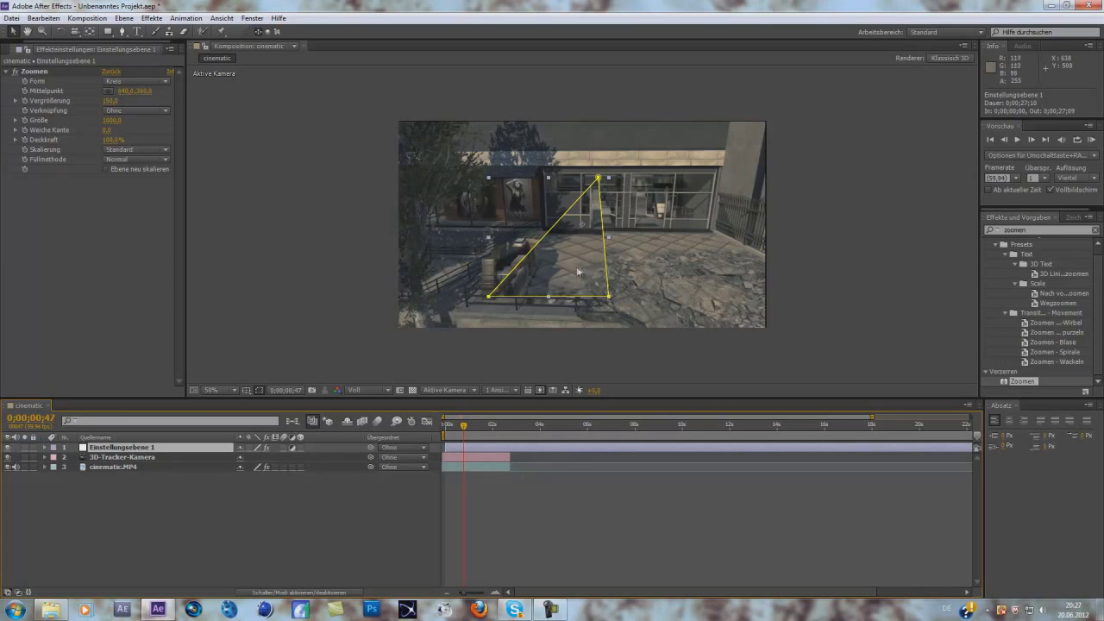
pyautogui.moveTo(466, 429); pyautogui.dragTo(478, 429)
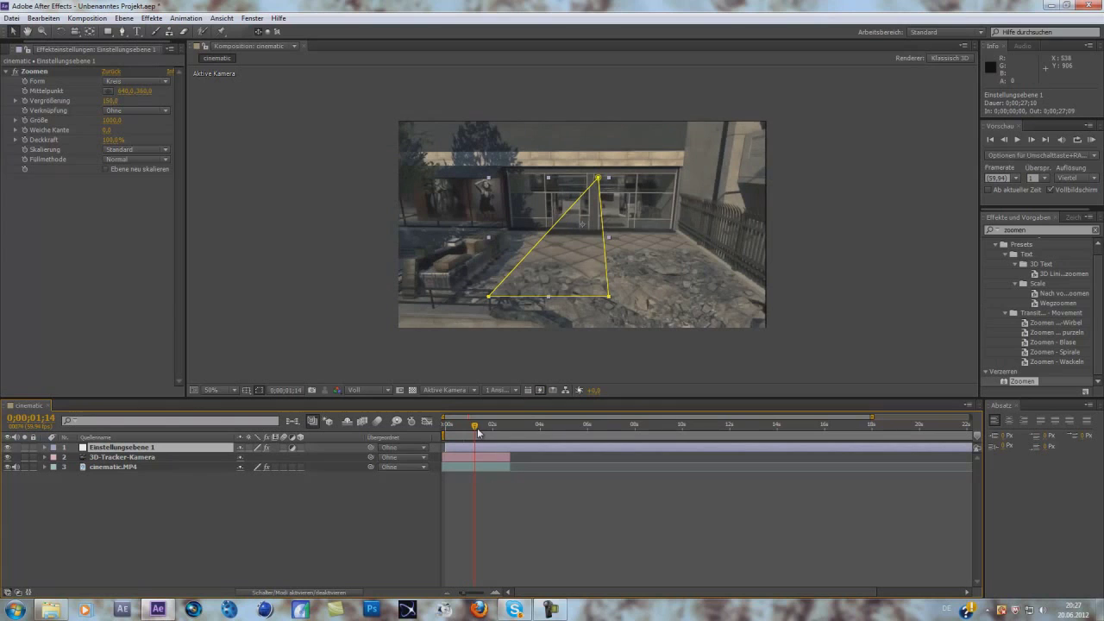
# - Turn Einstellungsebene 1 into a 3D layer and move it in front of the shop to about 1286, 236, 148.7
pyautogui.click(301, 446)
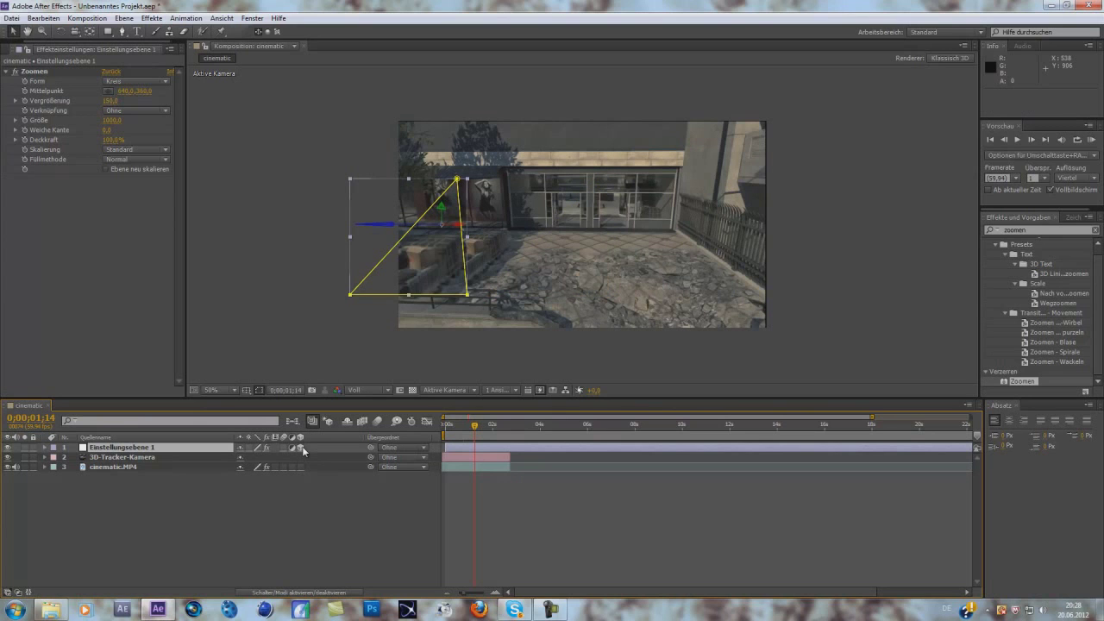
pyautogui.moveTo(380, 227); pyautogui.dragTo(383, 238)
pyautogui.moveTo(427, 229); pyautogui.dragTo(624, 176)
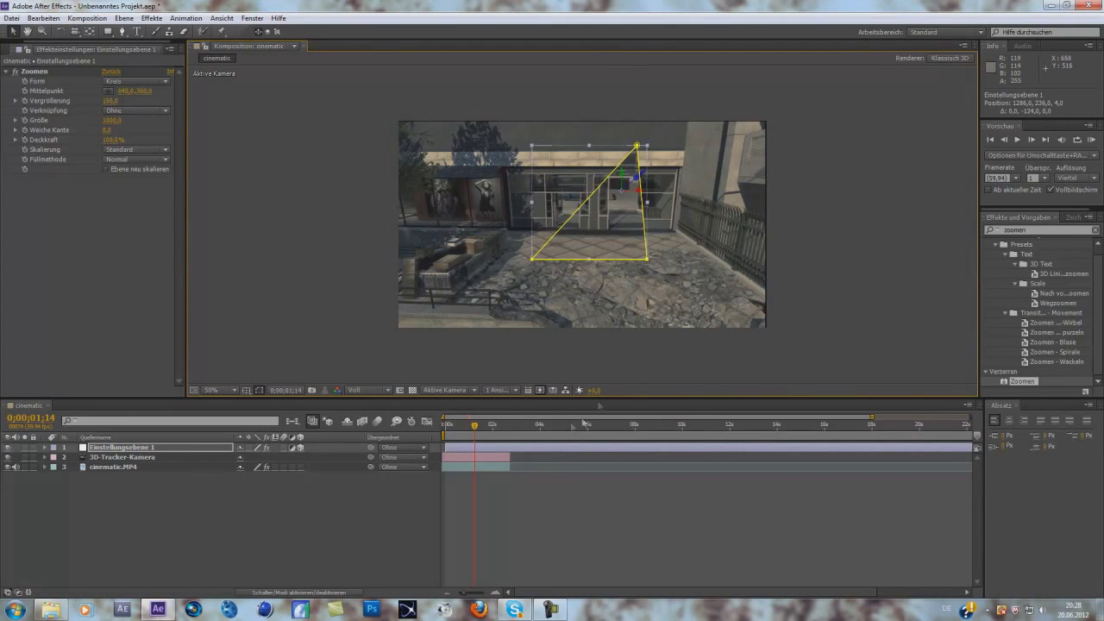
pyautogui.moveTo(480, 429); pyautogui.dragTo(482, 431)
pyautogui.moveTo(563, 185); pyautogui.dragTo(570, 203)
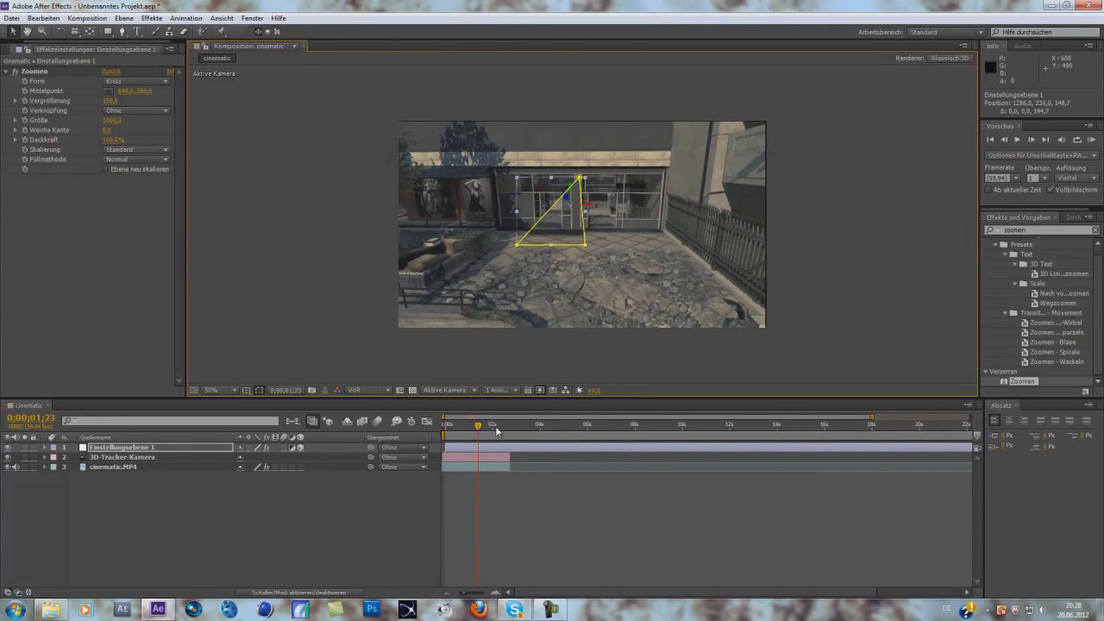
pyautogui.click(412, 495)
pyautogui.moveTo(477, 429); pyautogui.dragTo(474, 433)
# - Add the Magic Bullet Looks effect to Einstellungsebene 1
pyautogui.rightClick(137, 448)
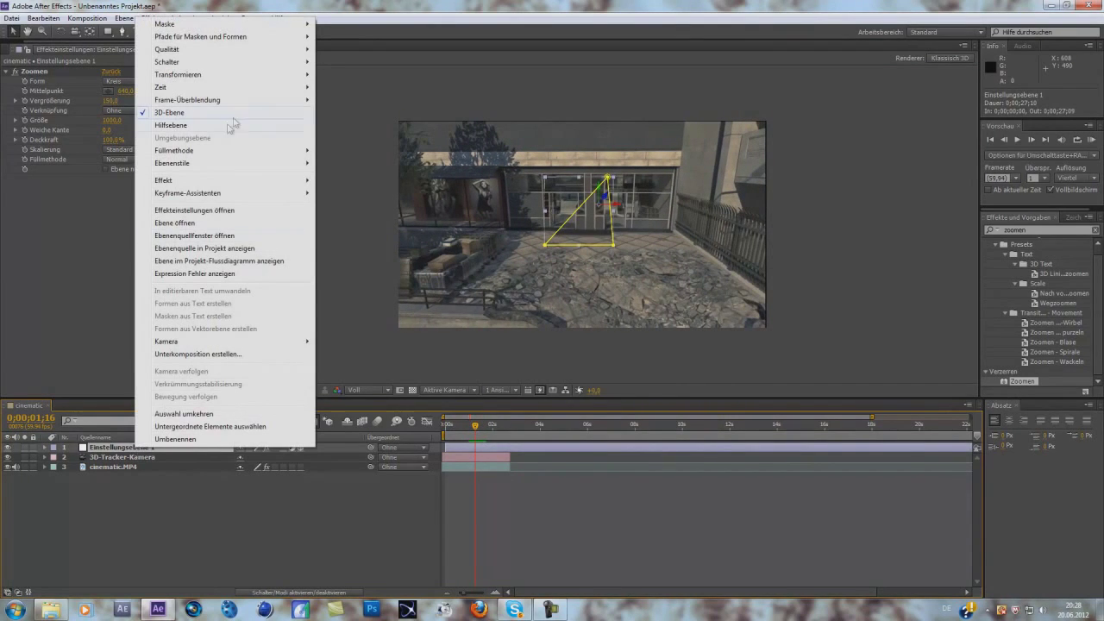
pyautogui.moveTo(222, 183)
pyautogui.moveTo(406, 351)
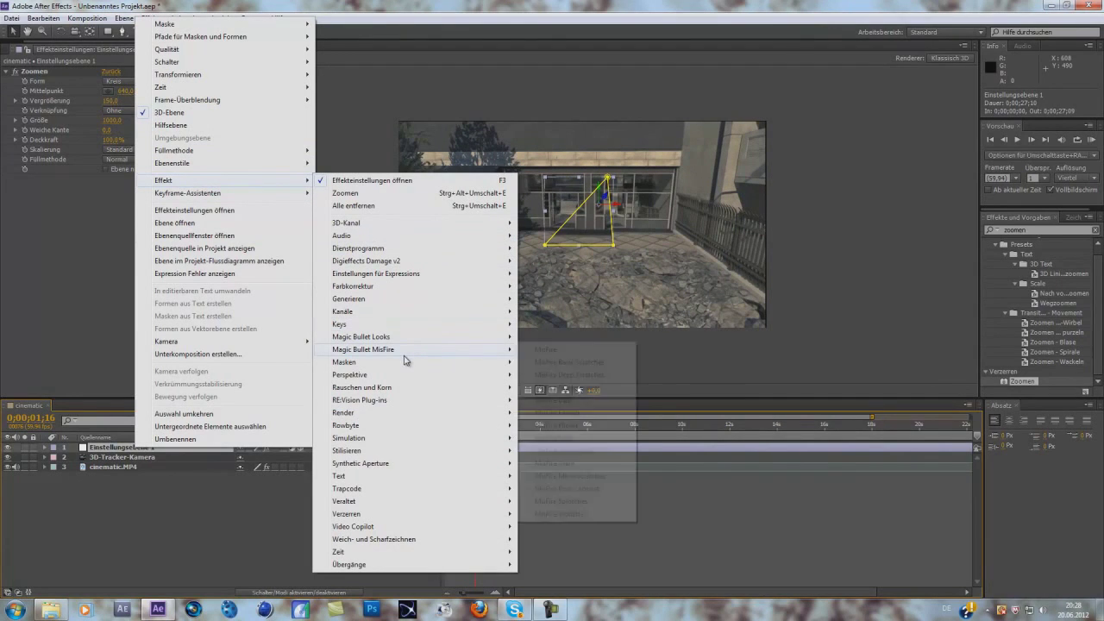
pyautogui.click(542, 339)
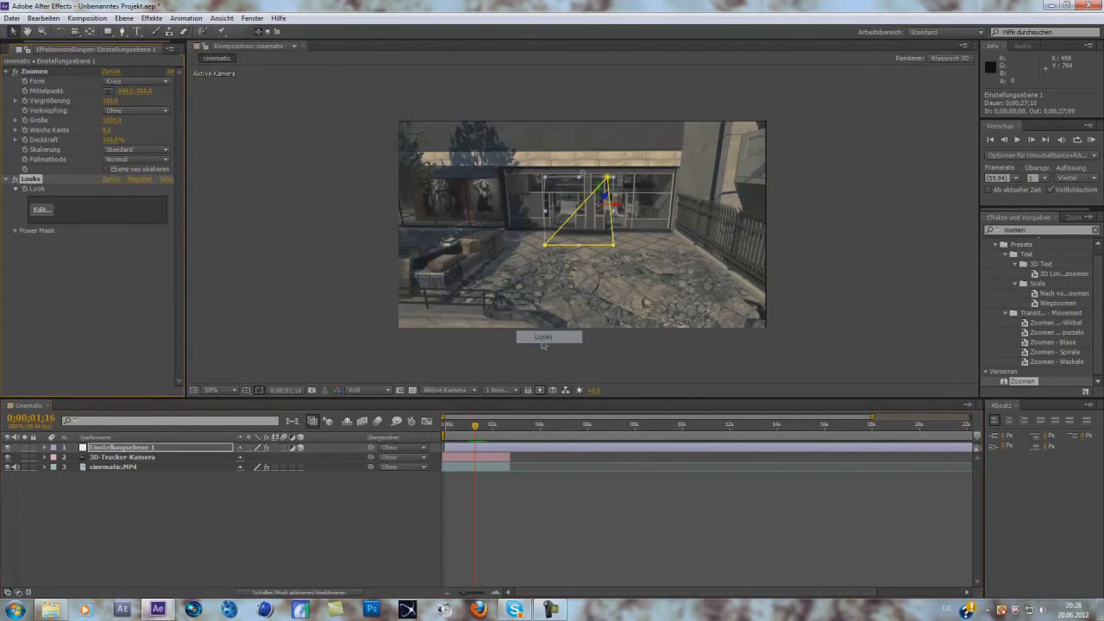
# - Browse the Looks presets for Einstellungsebene 1, try Warm Anamorphic v2 by Tazor and apply the Hell look
pyautogui.click(39, 209)
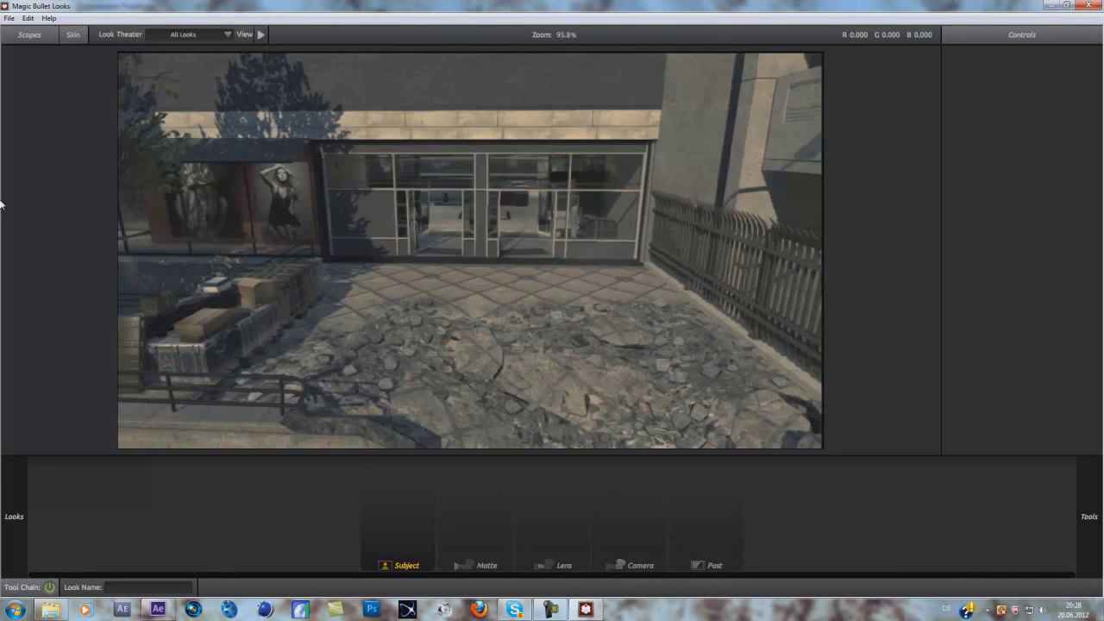
pyautogui.moveTo(6, 213)
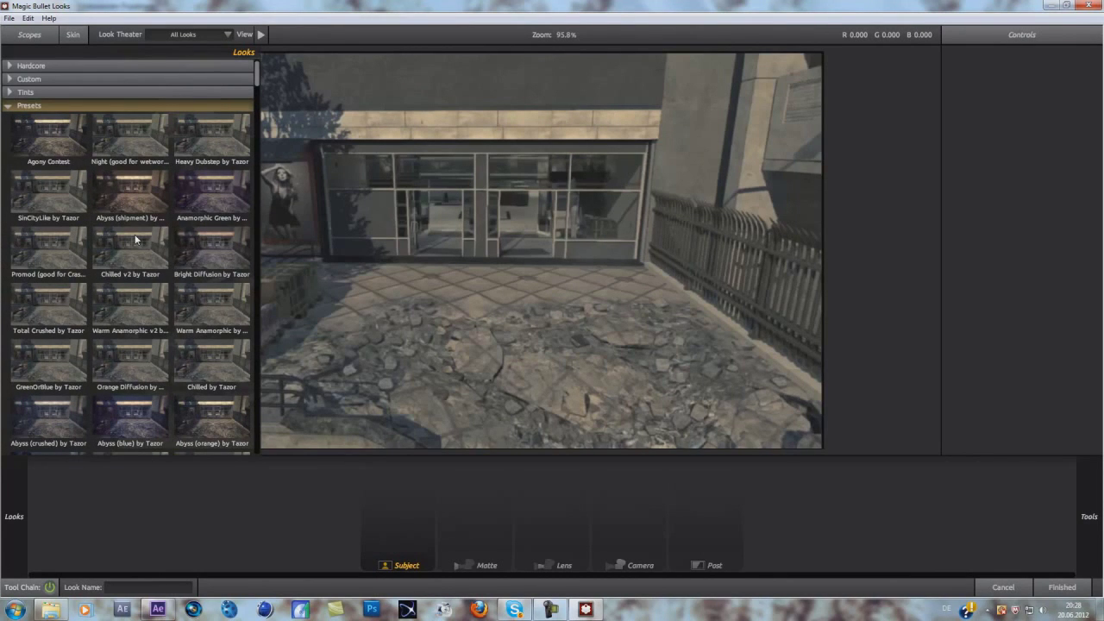
pyautogui.click(132, 297)
pyautogui.scroll(-2, 132, 297)
pyautogui.scroll(-4, 132, 298)
pyautogui.scroll(-3, 134, 301)
pyautogui.scroll(-2, 134, 301)
pyautogui.scroll(-2, 134, 301)
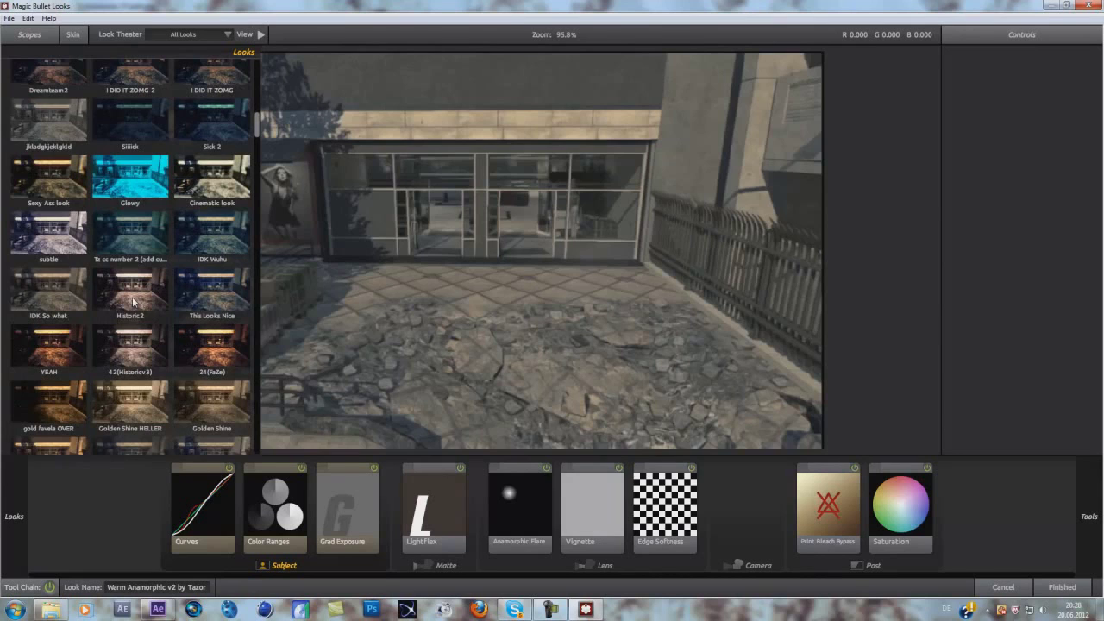
pyautogui.scroll(-2, 134, 301)
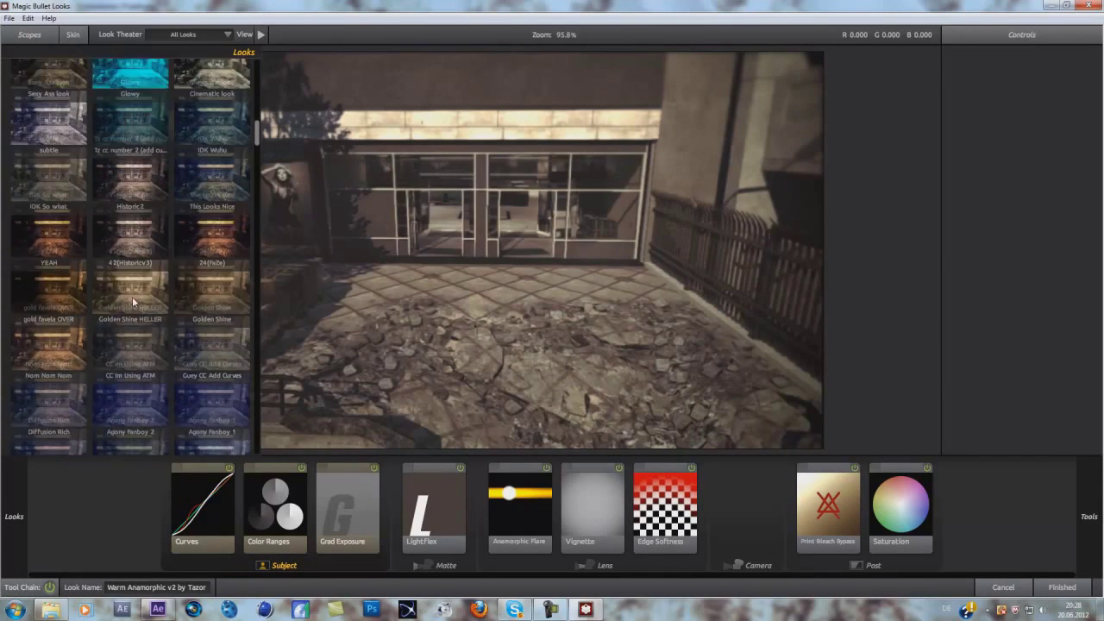
pyautogui.scroll(-4, 132, 301)
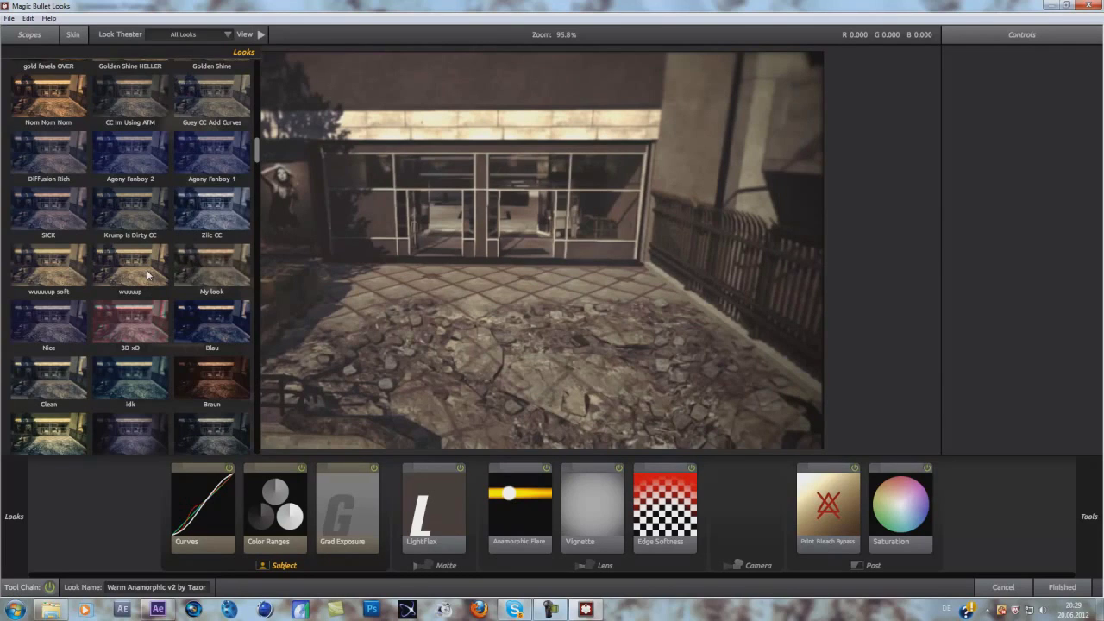
pyautogui.scroll(-3, 148, 275)
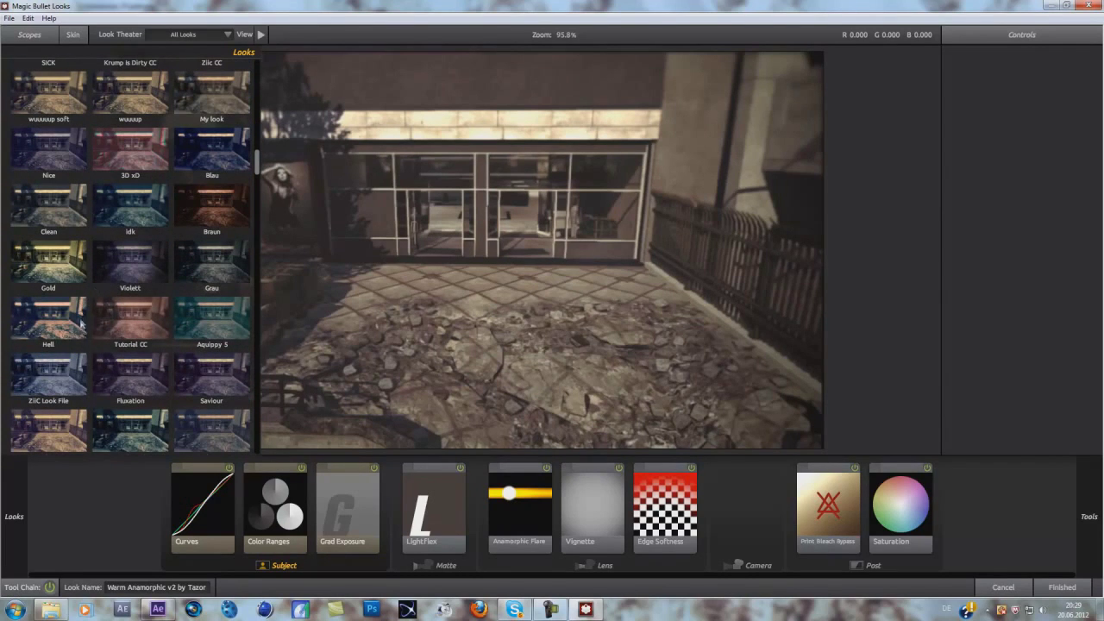
pyautogui.click(74, 328)
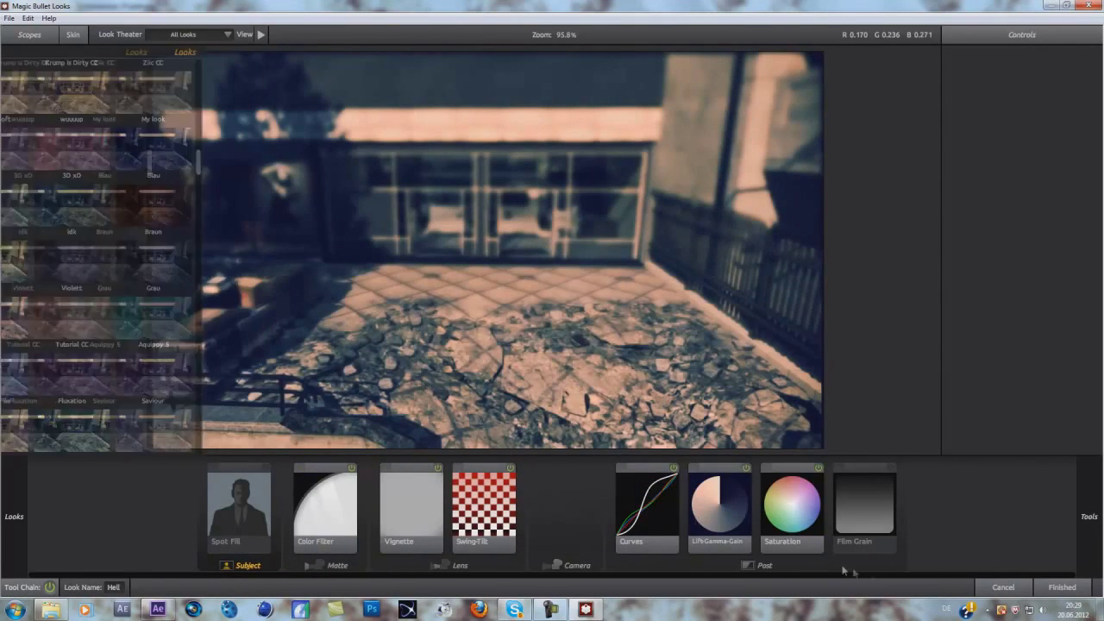
pyautogui.click(1061, 588)
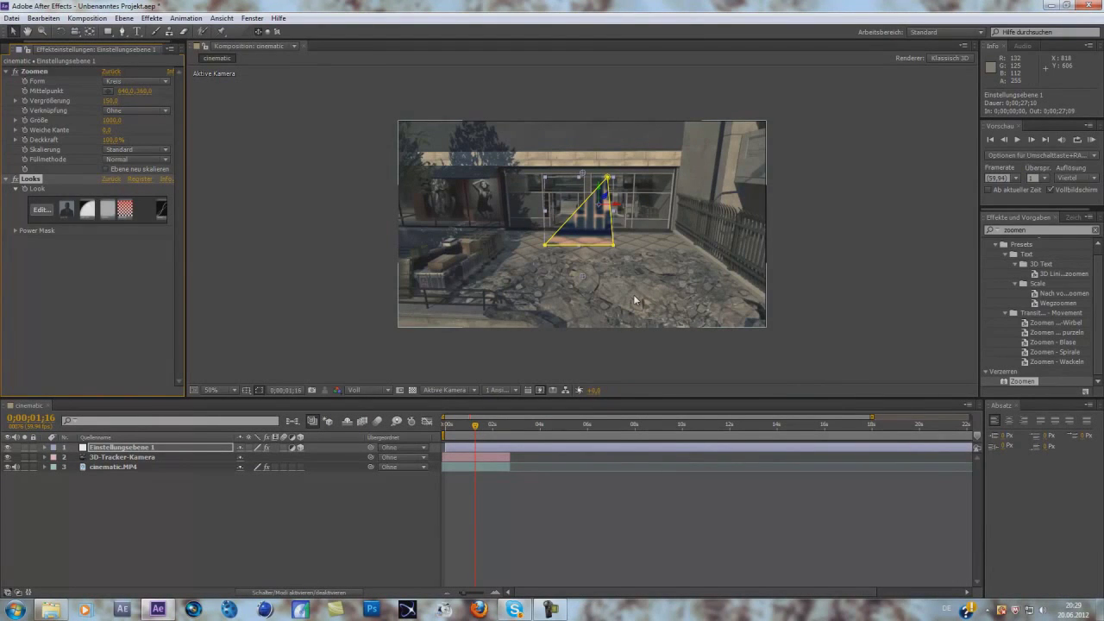
# - Edit the look on Einstellungsebene 1 and apply the Aquippy 3 preset
pyautogui.click(41, 209)
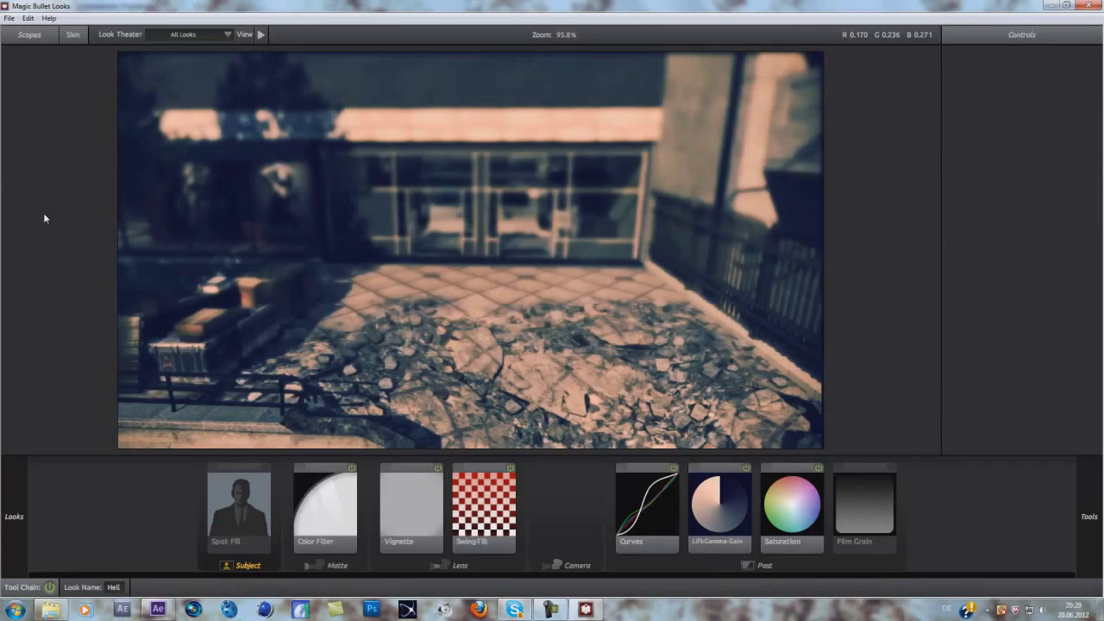
pyautogui.moveTo(28, 242)
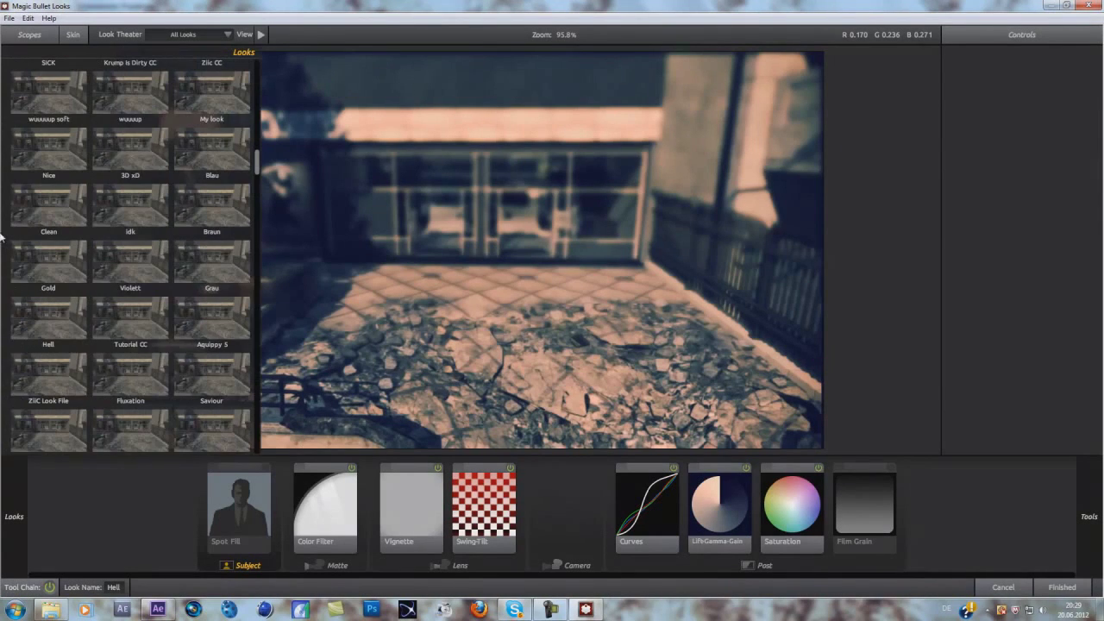
pyautogui.scroll(-1, 145, 363)
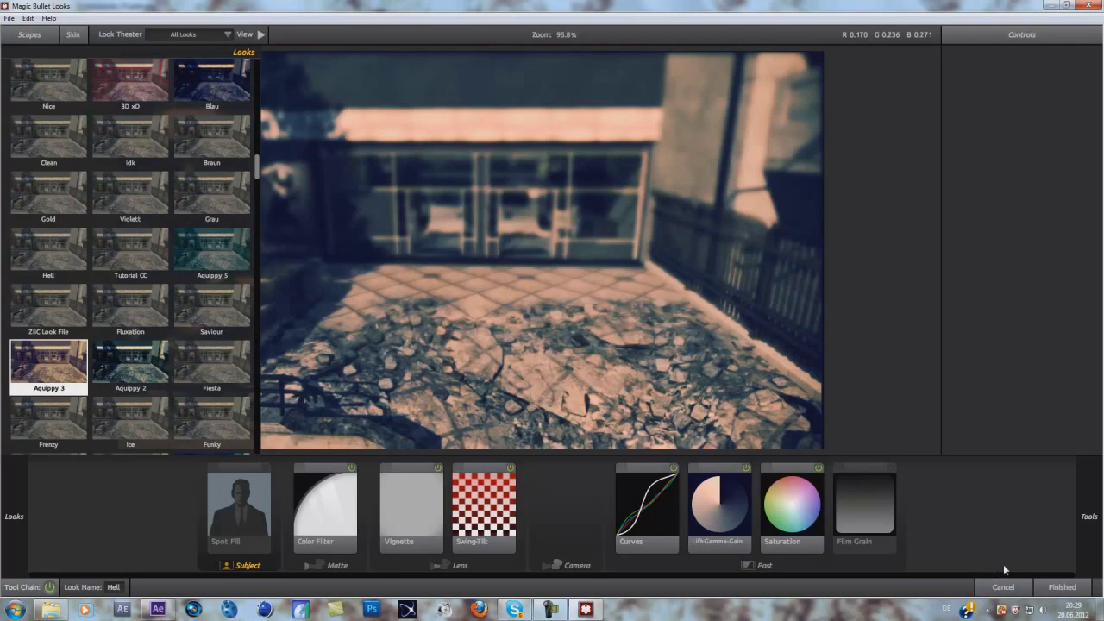
pyautogui.click(1003, 587)
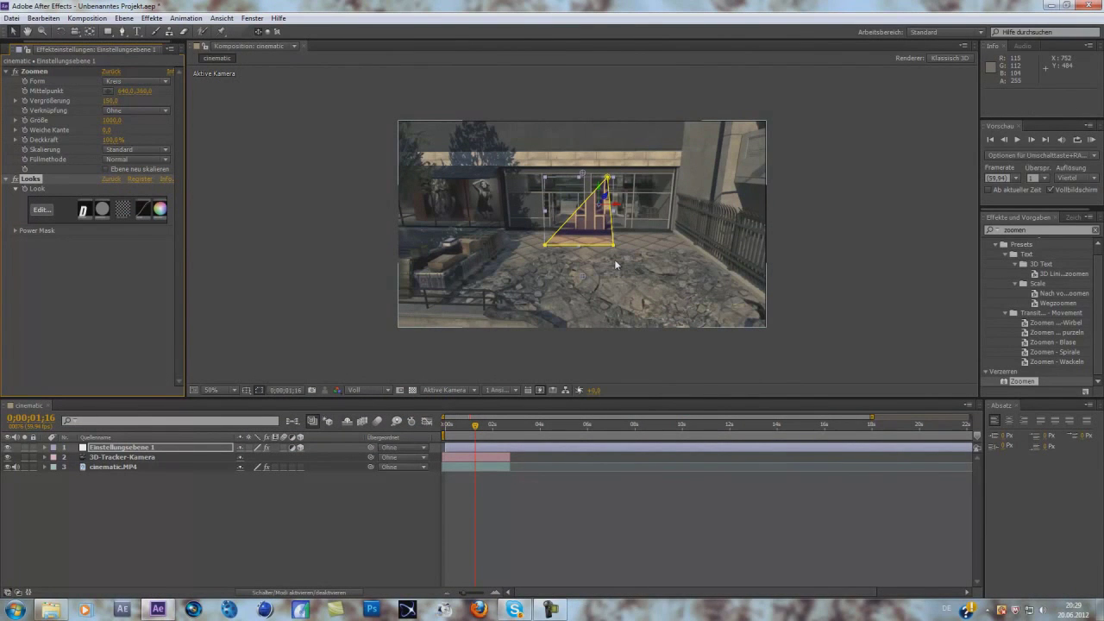
# - Add a Kurven effect to Einstellungsebene 1, raise the RGB curve to brighten the masked triangle, and check it at 0;00;01;27
pyautogui.rightClick(120, 270)
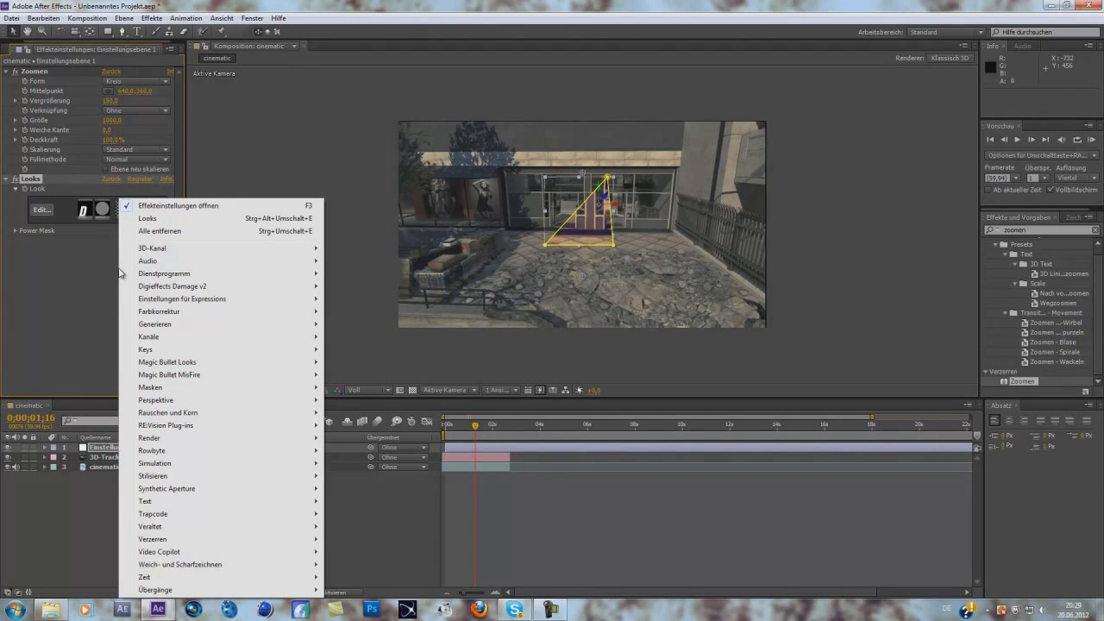
pyautogui.moveTo(244, 449)
pyautogui.moveTo(194, 313)
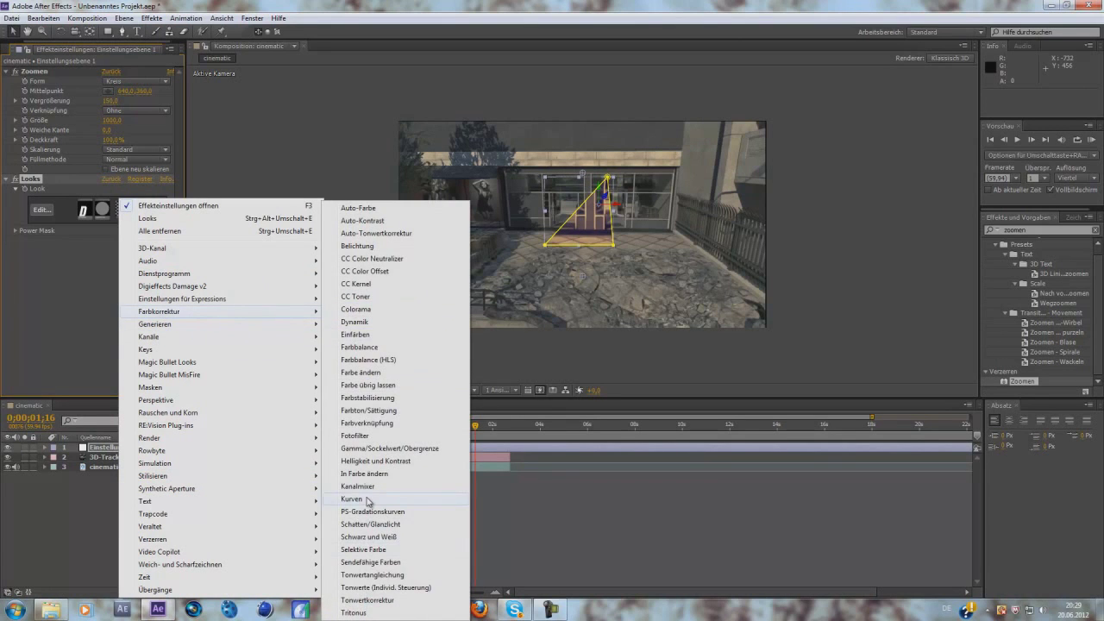
pyautogui.click(352, 499)
pyautogui.moveTo(87, 311); pyautogui.dragTo(75, 309)
pyautogui.click(283, 355)
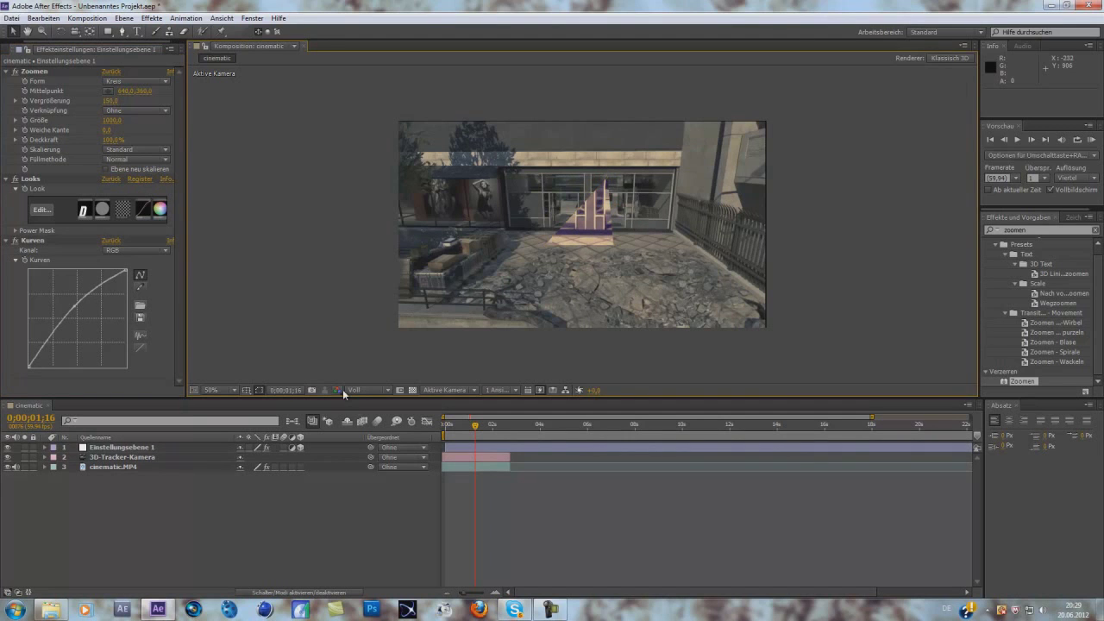
pyautogui.moveTo(479, 426); pyautogui.dragTo(481, 428)
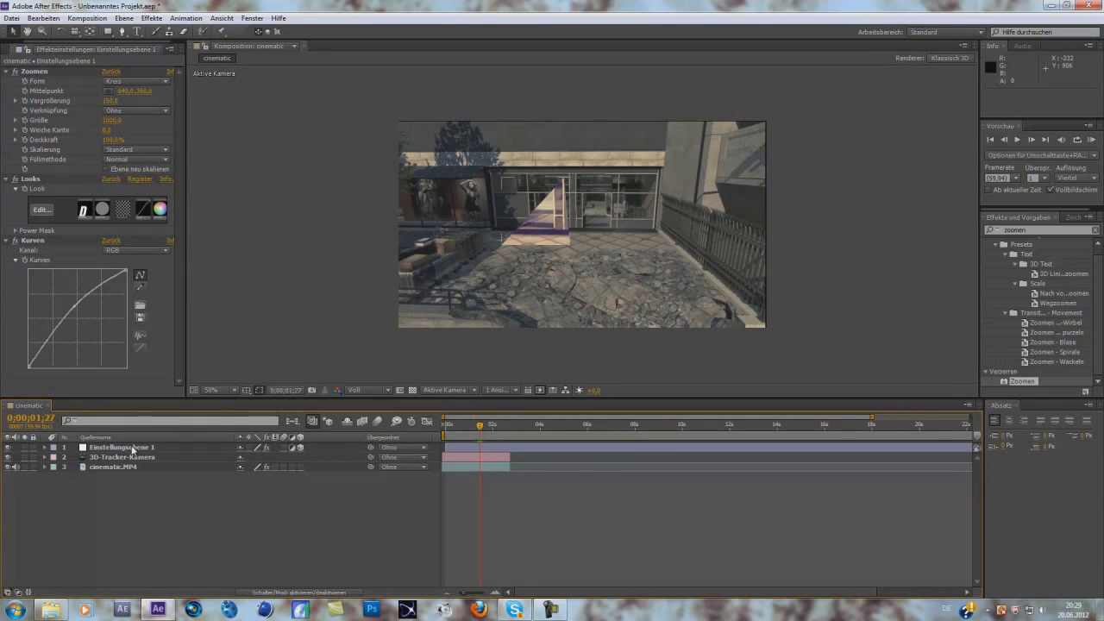
# - Rename Einstellungsebene 1 as "glass piece"
pyautogui.click(133, 448)
pyautogui.rightClick(133, 449)
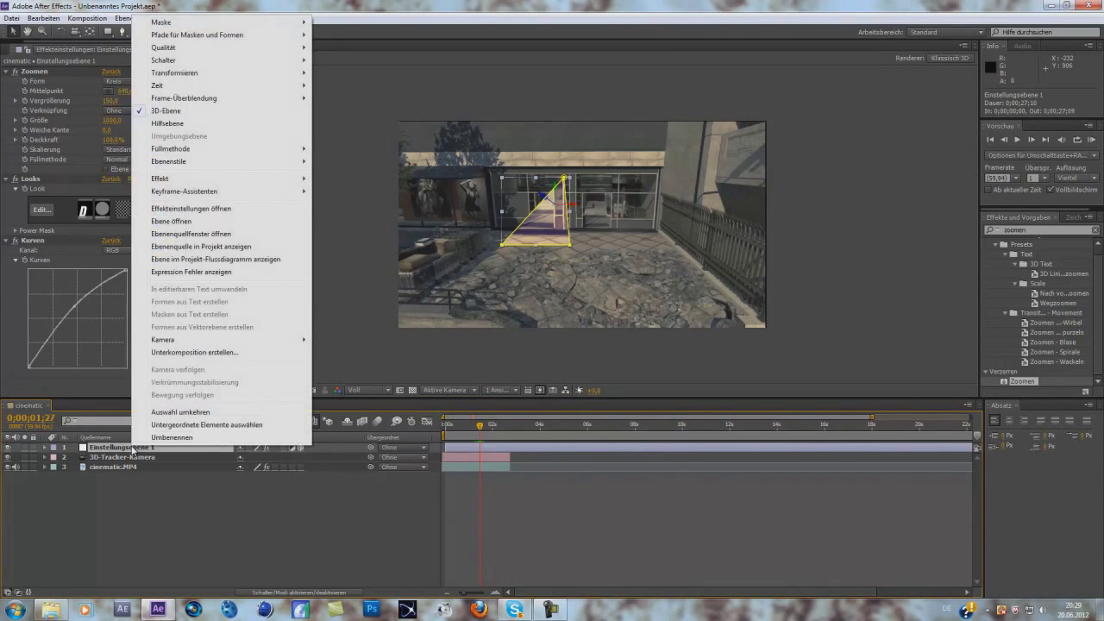
pyautogui.click(172, 438)
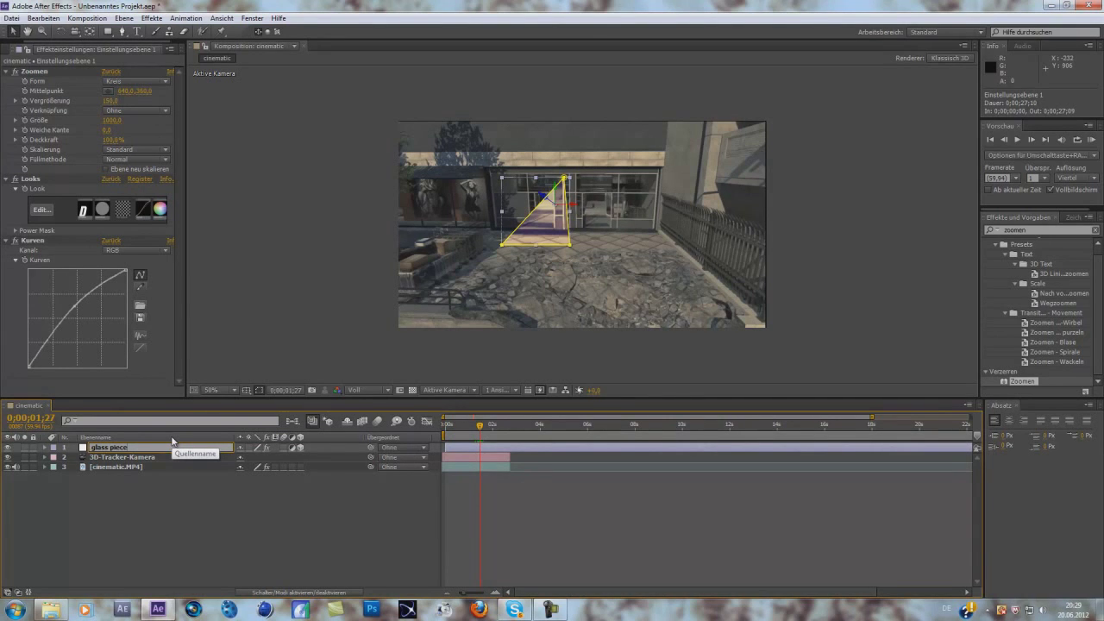
pyautogui.click(182, 510)
# - Duplicate the glass piece layer and shift the copy right along X to about 1674, 236, 148.7
pyautogui.click(104, 449)
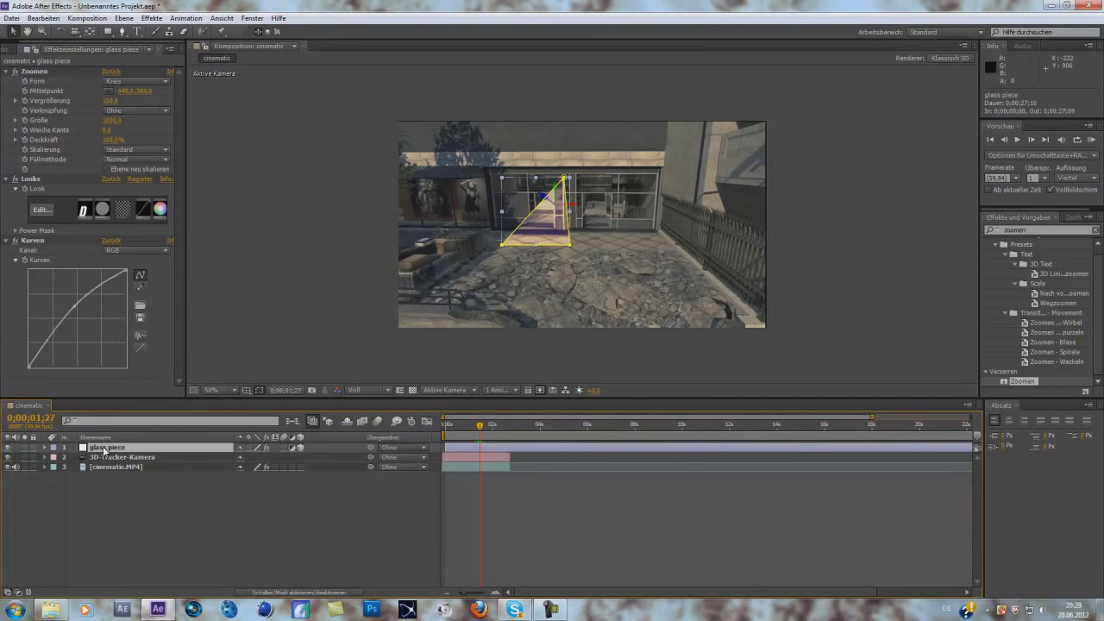
pyautogui.hotkey('ctrl', 'd')
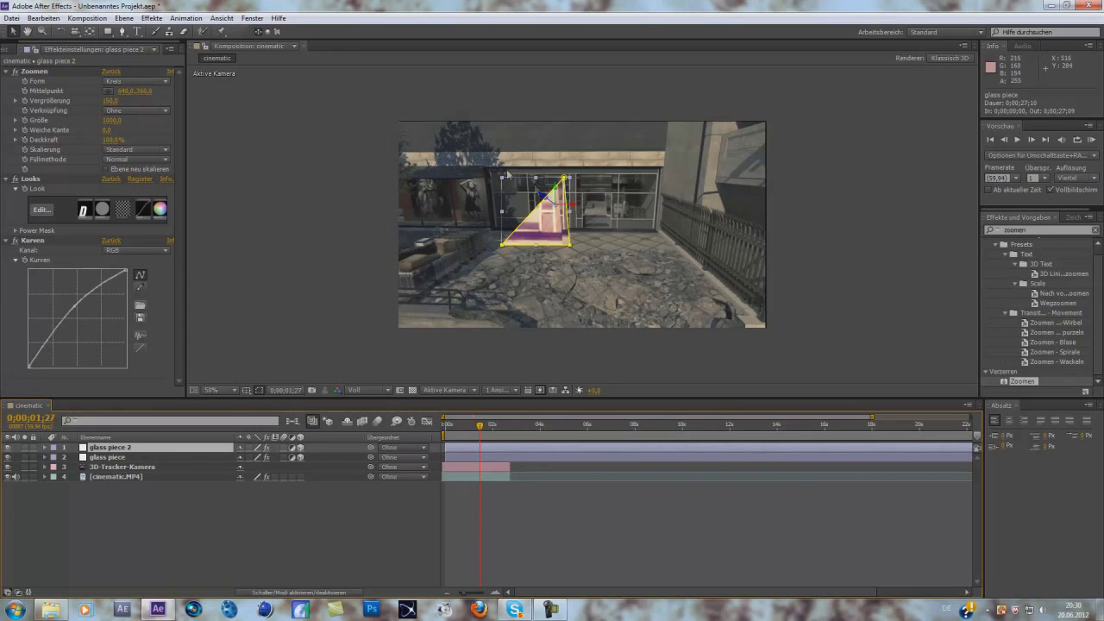
pyautogui.moveTo(576, 211); pyautogui.dragTo(686, 223)
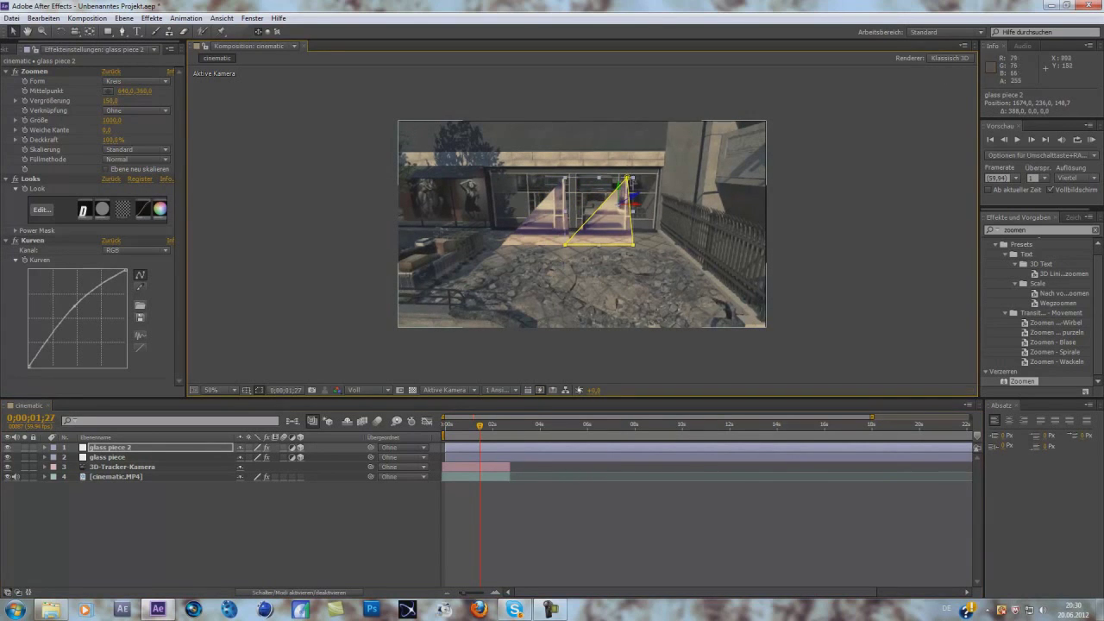
# - Reshape glass piece 2's mask into a smaller, flatter triangle and set its X rotation to about 43°
pyautogui.moveTo(627, 178); pyautogui.dragTo(588, 251)
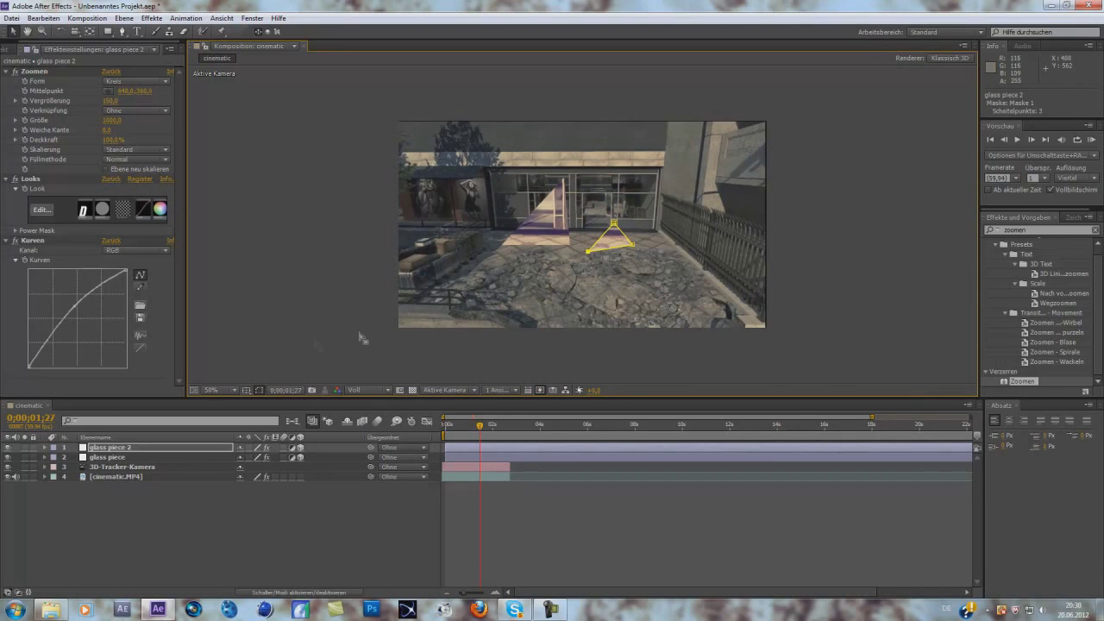
pyautogui.press('r')
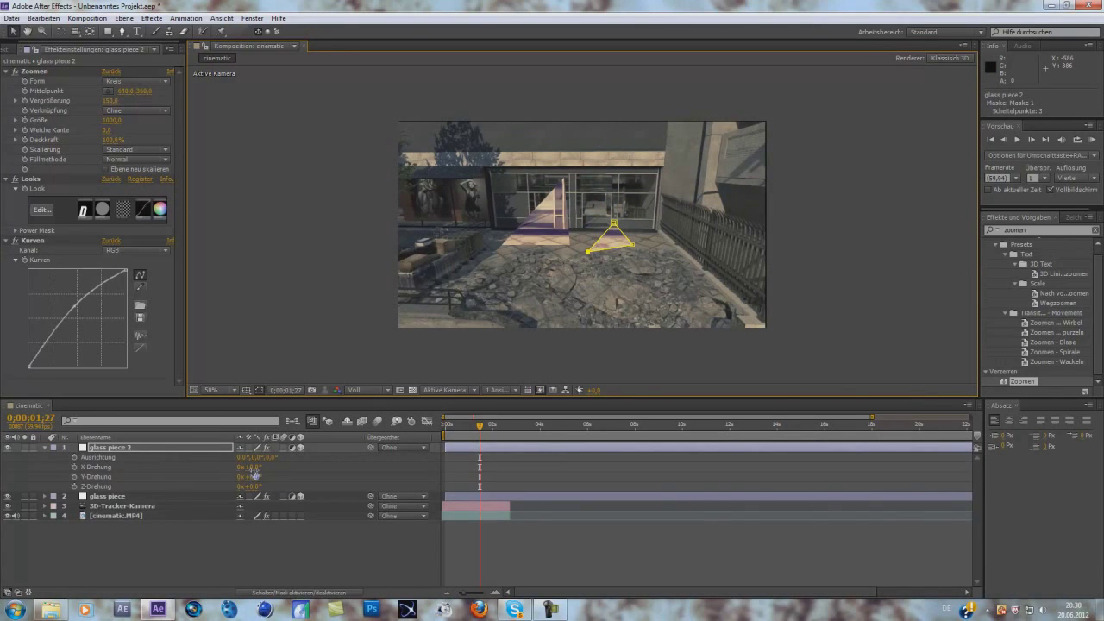
pyautogui.moveTo(252, 467); pyautogui.dragTo(346, 479)
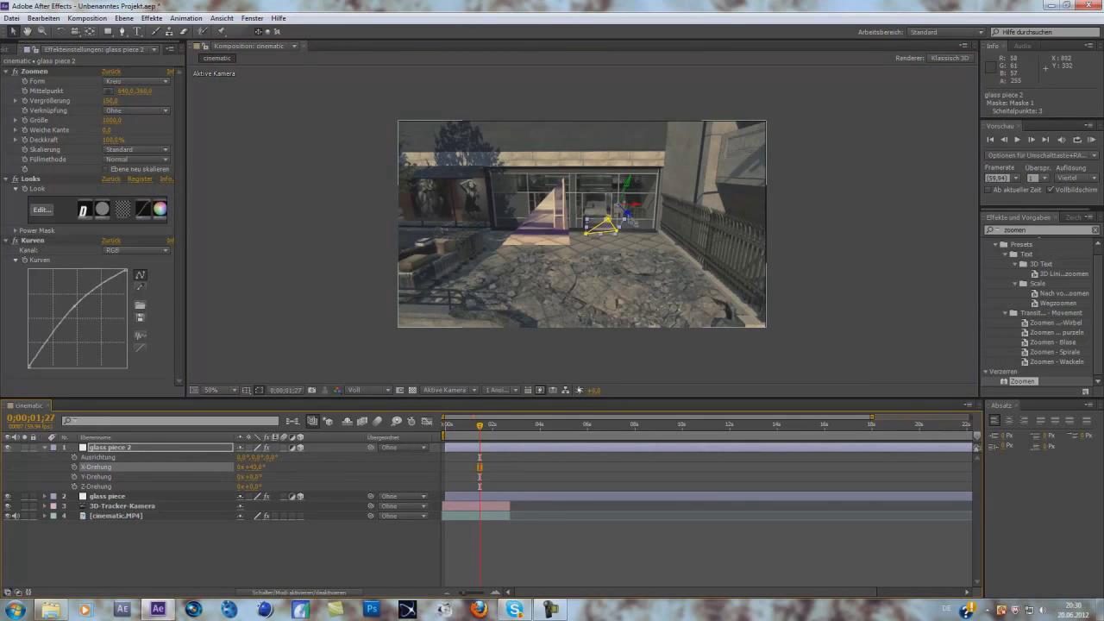
# - Scale glass piece 2 to 152% and move it up to about 1674, 18, 188.7, checking it at 0;00;01;23
pyautogui.moveTo(609, 223); pyautogui.dragTo(606, 207)
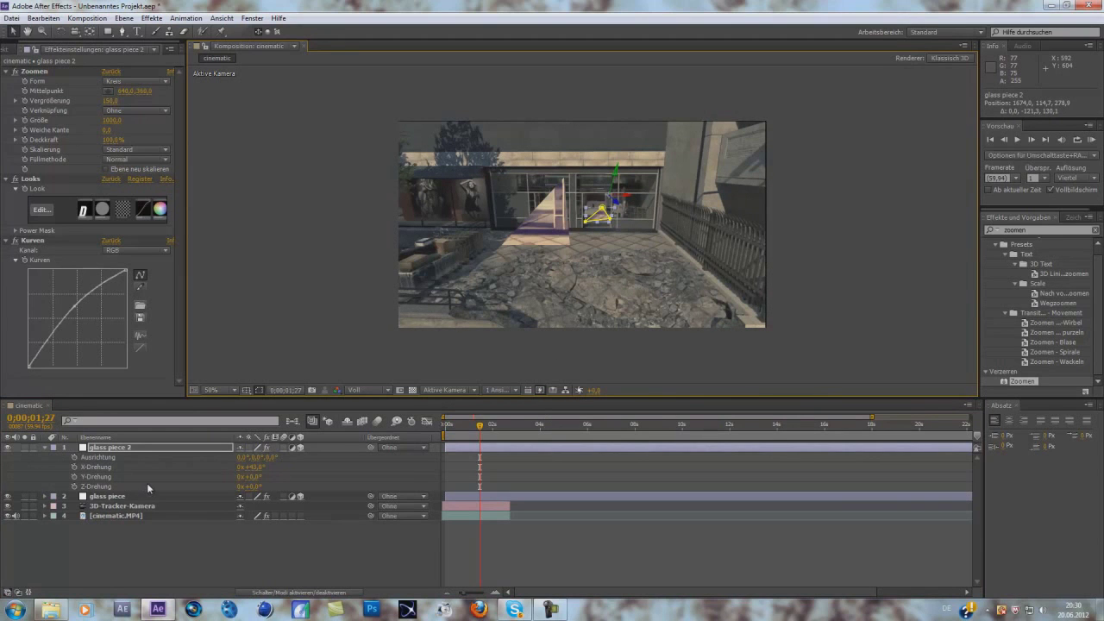
pyautogui.press('s')
pyautogui.moveTo(293, 465); pyautogui.dragTo(338, 465)
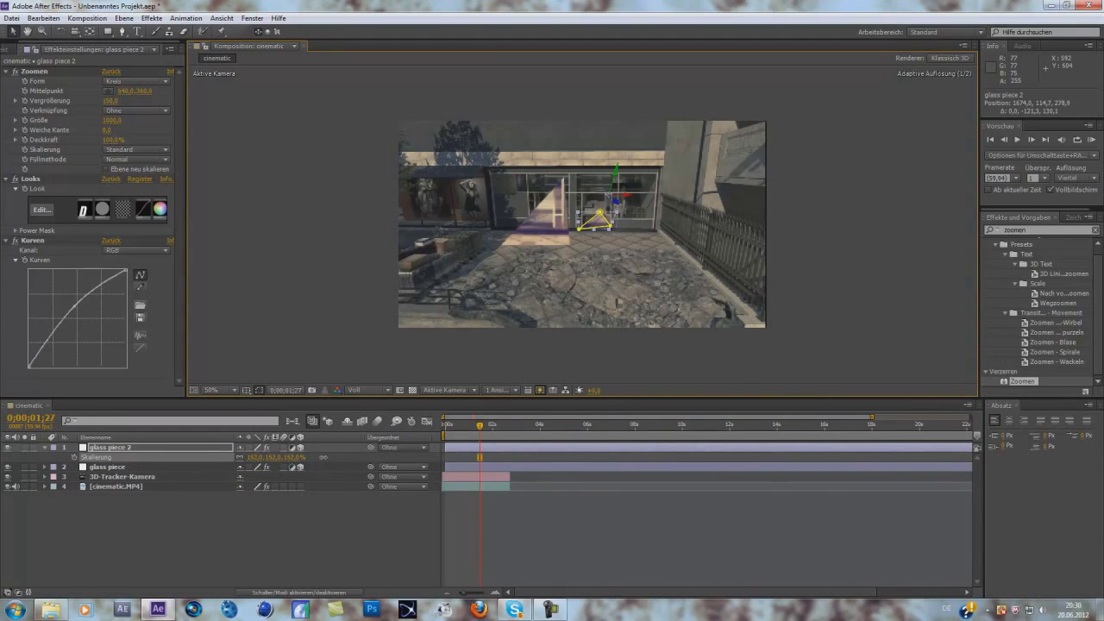
pyautogui.moveTo(480, 429)
pyautogui.mouseDown()
pyautogui.moveTo(491, 440)
pyautogui.moveTo(479, 443)
pyautogui.mouseUp()
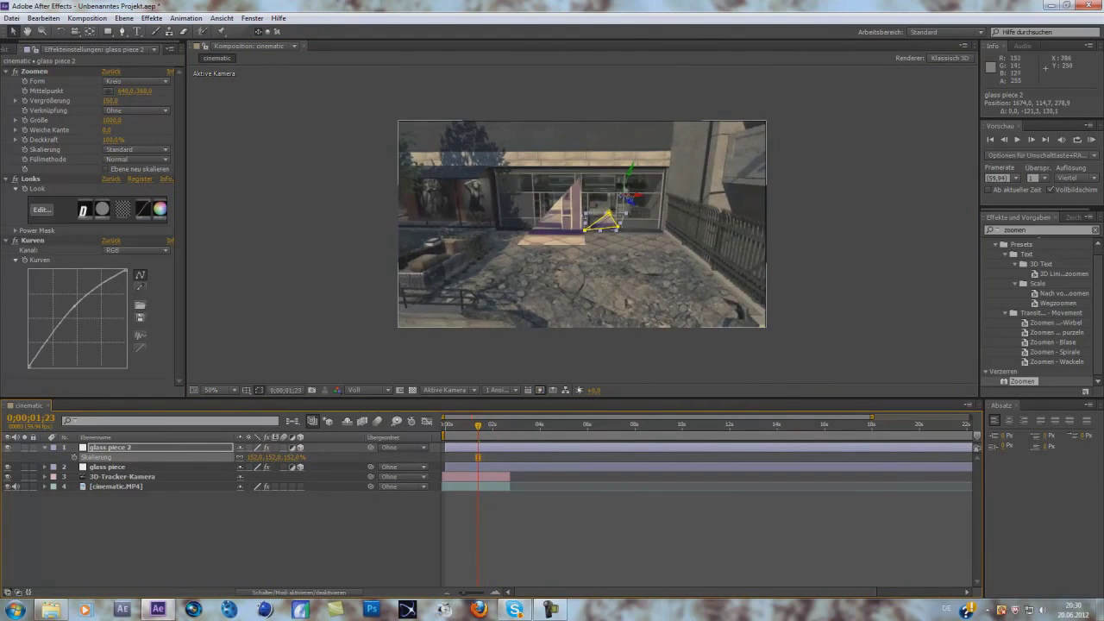
pyautogui.moveTo(635, 181); pyautogui.dragTo(639, 157)
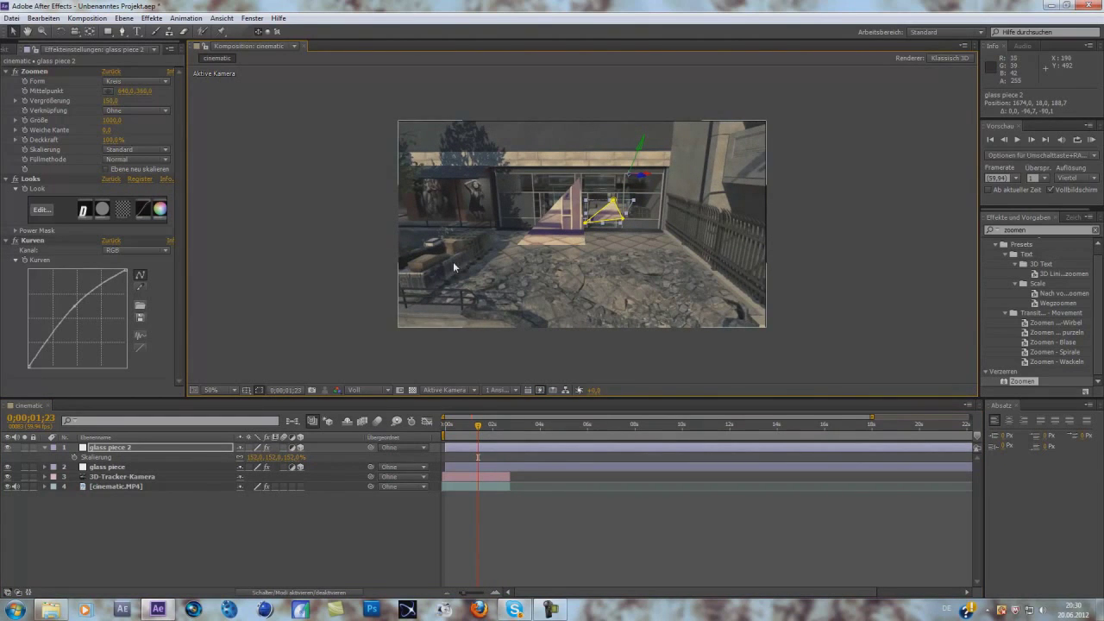
# - Duplicate glass piece 2 and place the copy left of the shop windows, with its mask reshaped into a downward-pointing triangle
pyautogui.click(123, 450)
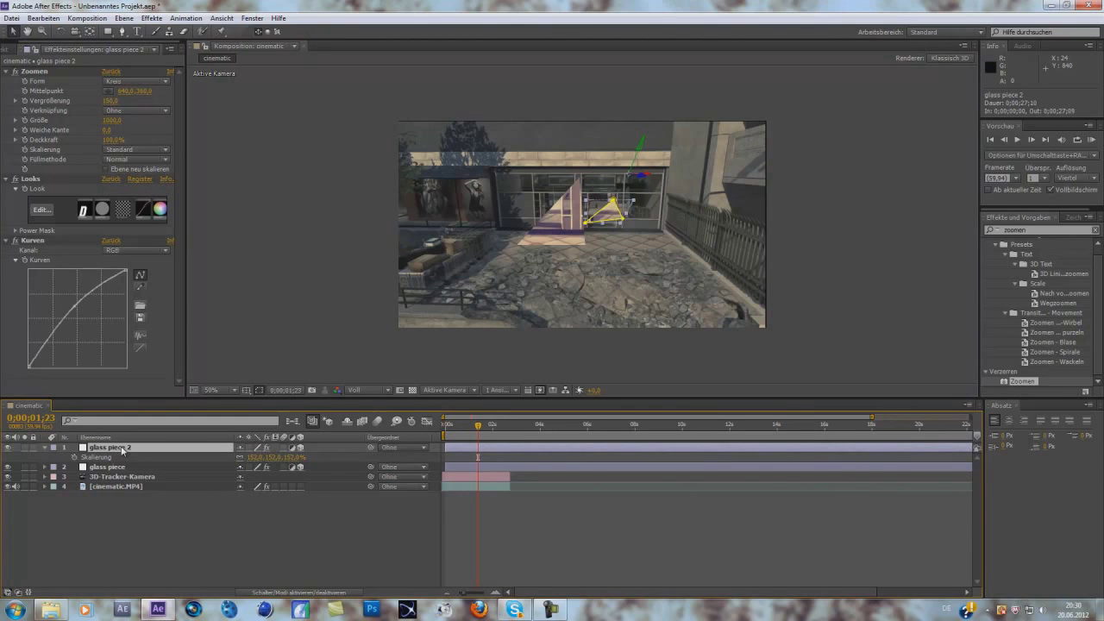
pyautogui.hotkey('ctrl', 'd')
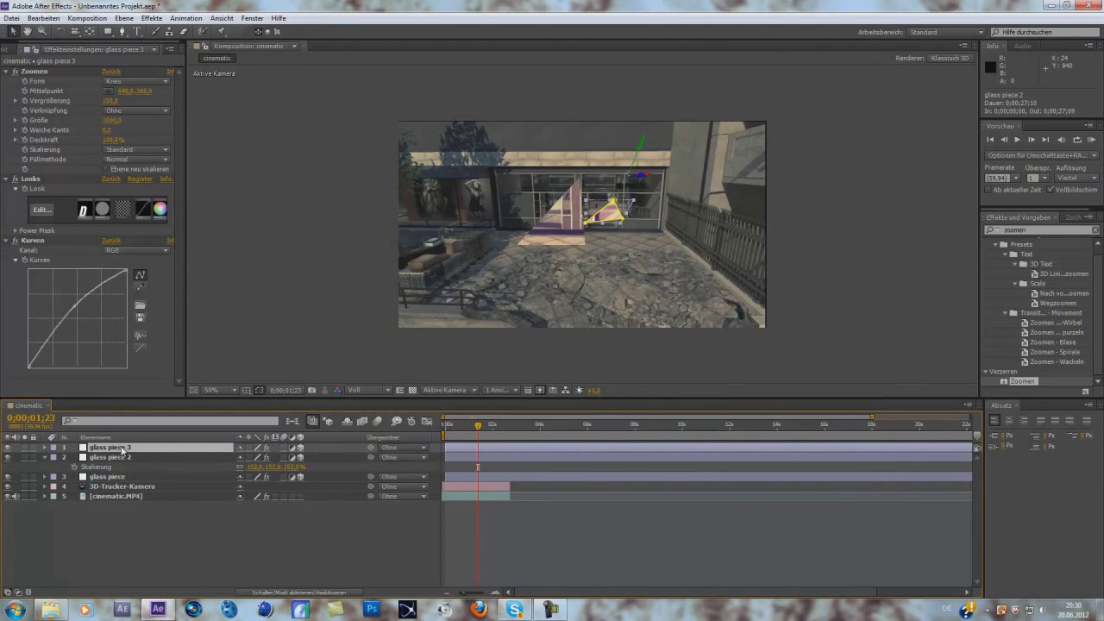
pyautogui.moveTo(648, 175); pyautogui.dragTo(480, 249)
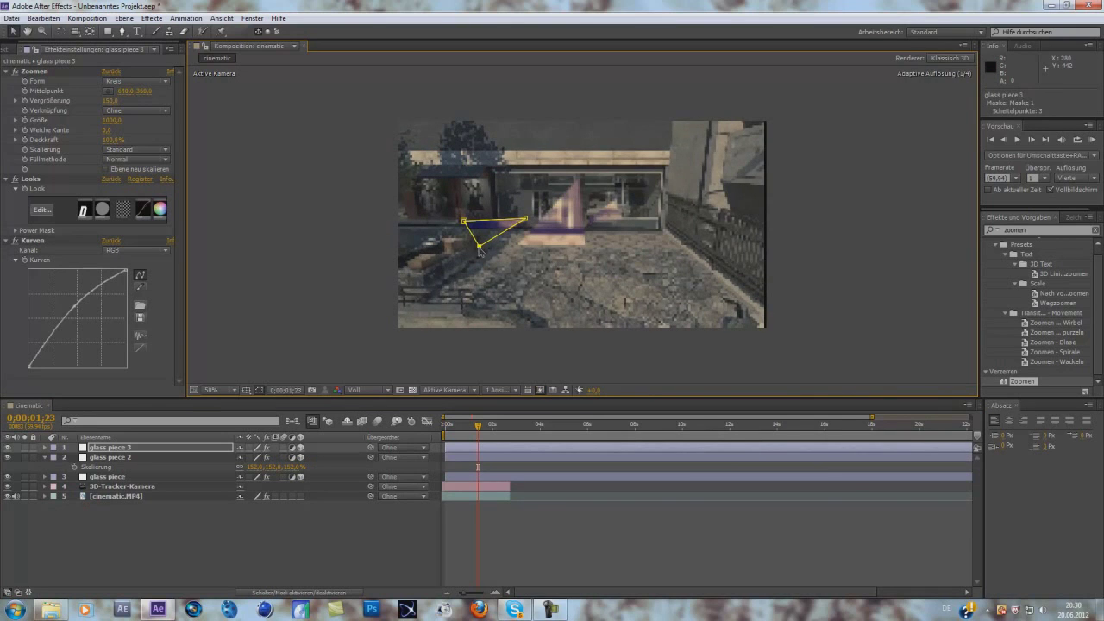
pyautogui.click(486, 226)
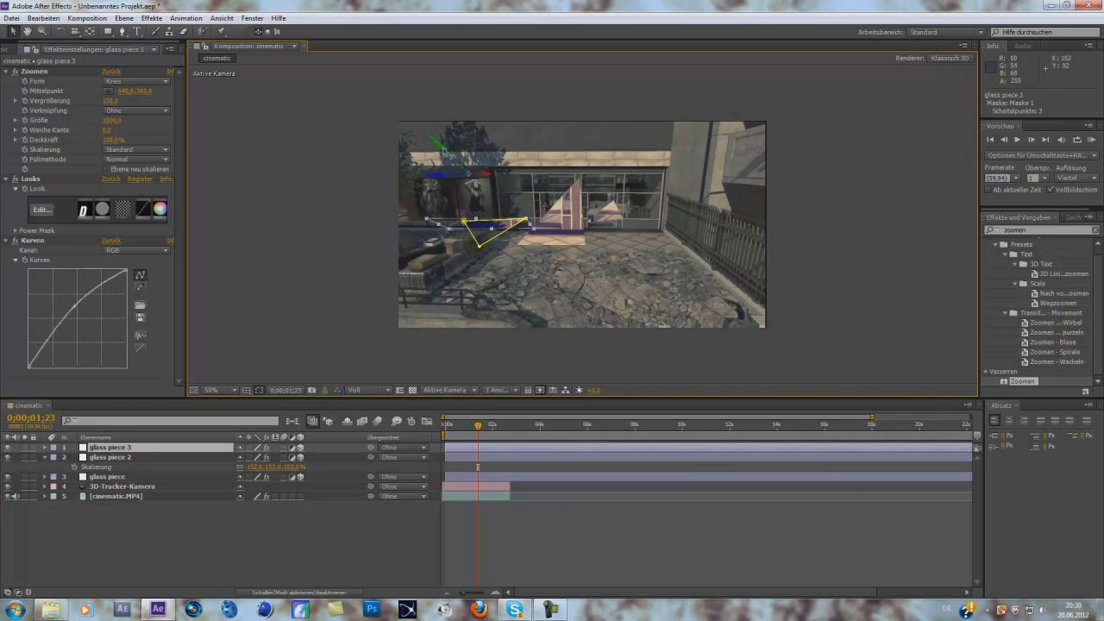
# - Reset glass piece 3's X rotation to 0° and check its placement at an adjacent time
pyautogui.moveTo(444, 151); pyautogui.dragTo(424, 141)
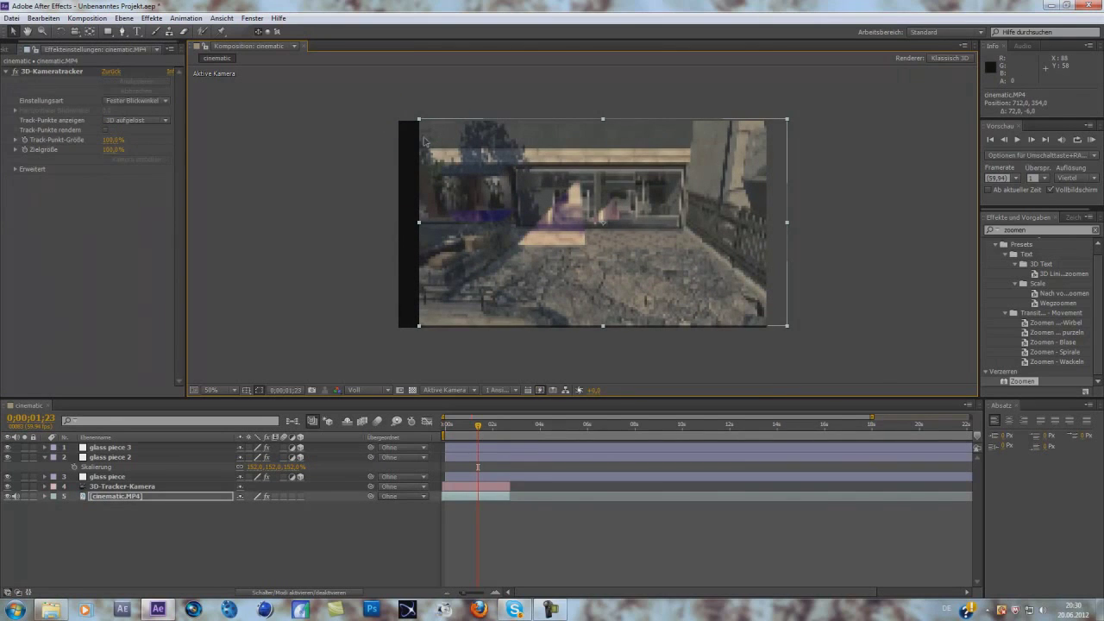
pyautogui.hotkey('ctrl', 'z')
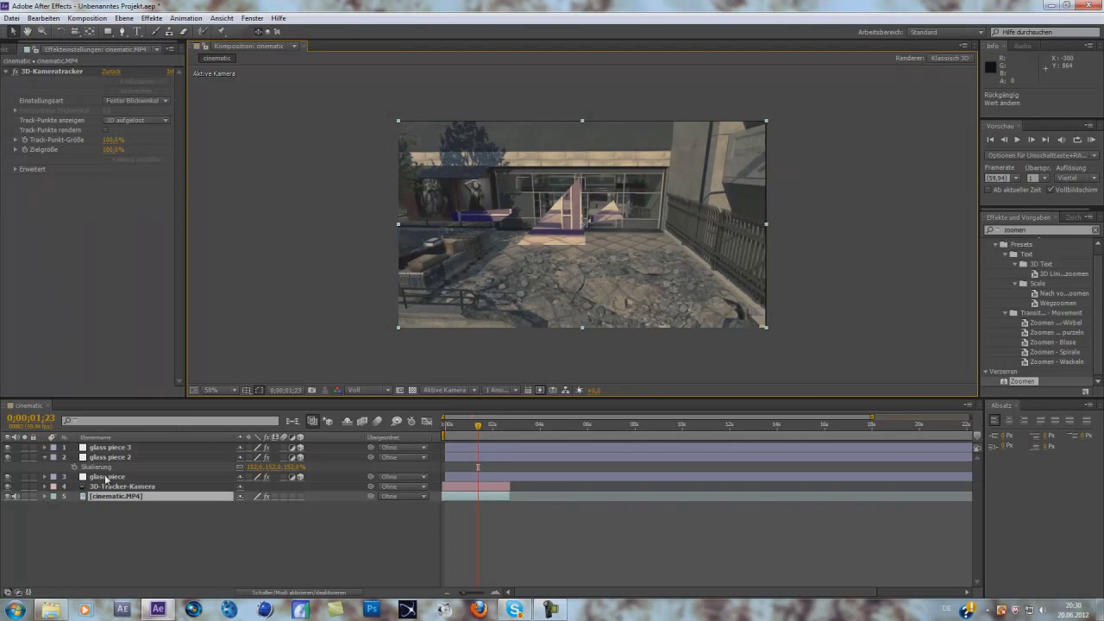
pyautogui.click(112, 448)
pyautogui.press('r')
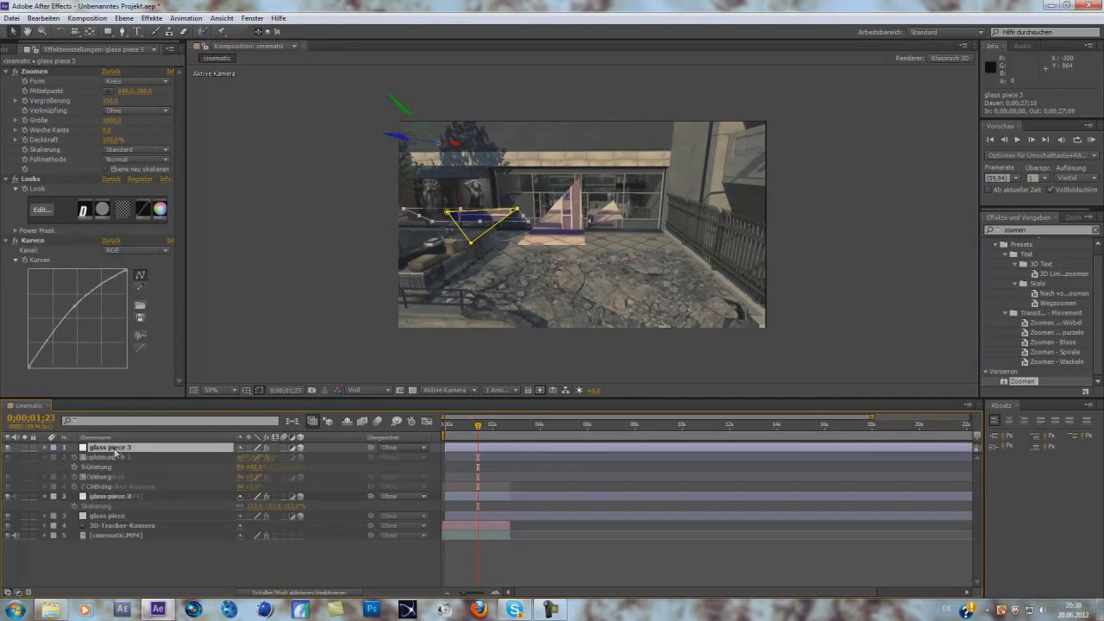
pyautogui.click(258, 467)
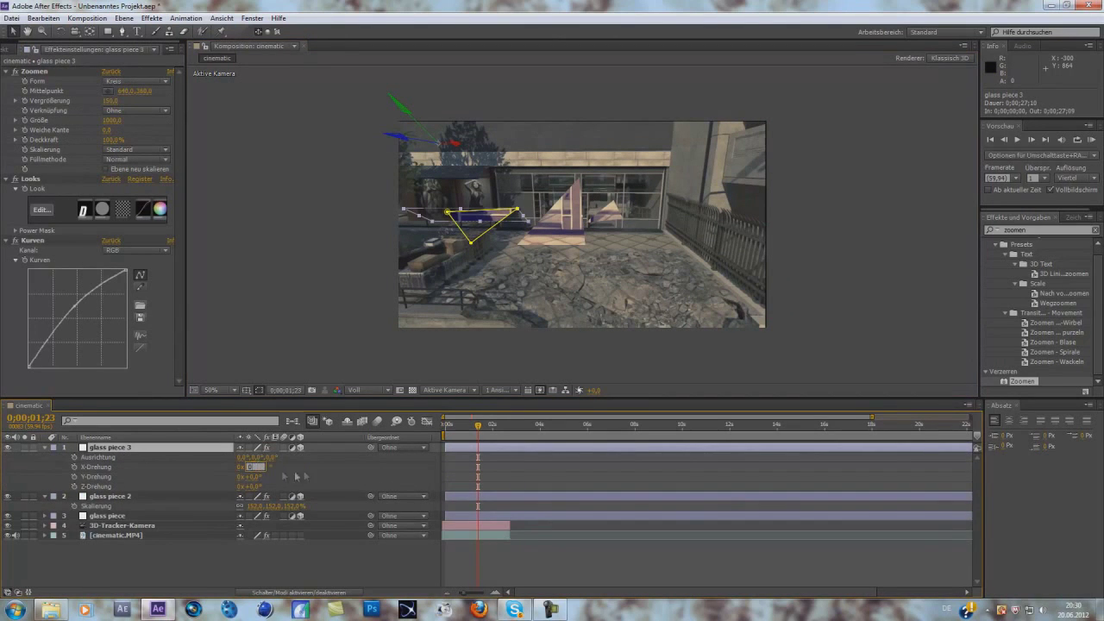
pyautogui.click(318, 474)
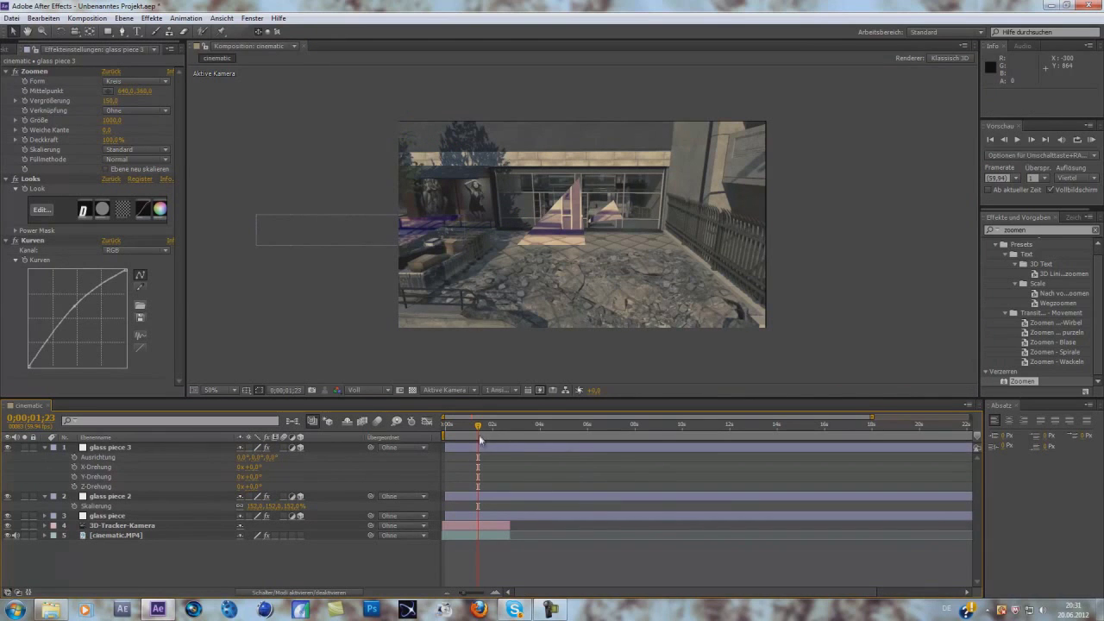
pyautogui.moveTo(479, 427); pyautogui.dragTo(458, 426)
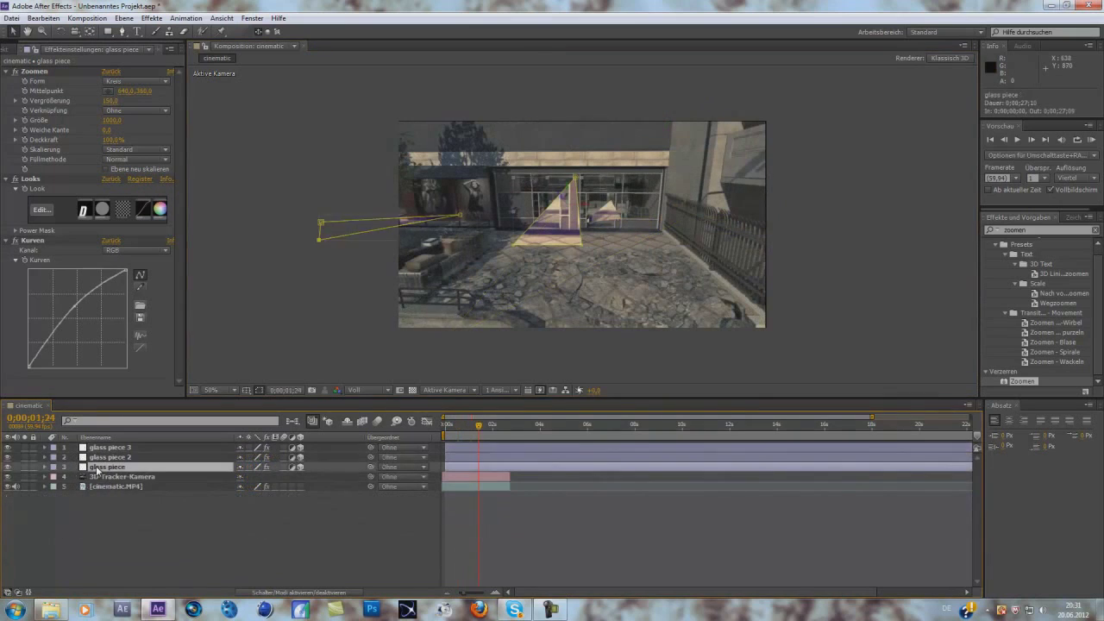
# - Add a slight feather to the edges of Maske 1 on the original glass piece layer
pyautogui.click(96, 468)
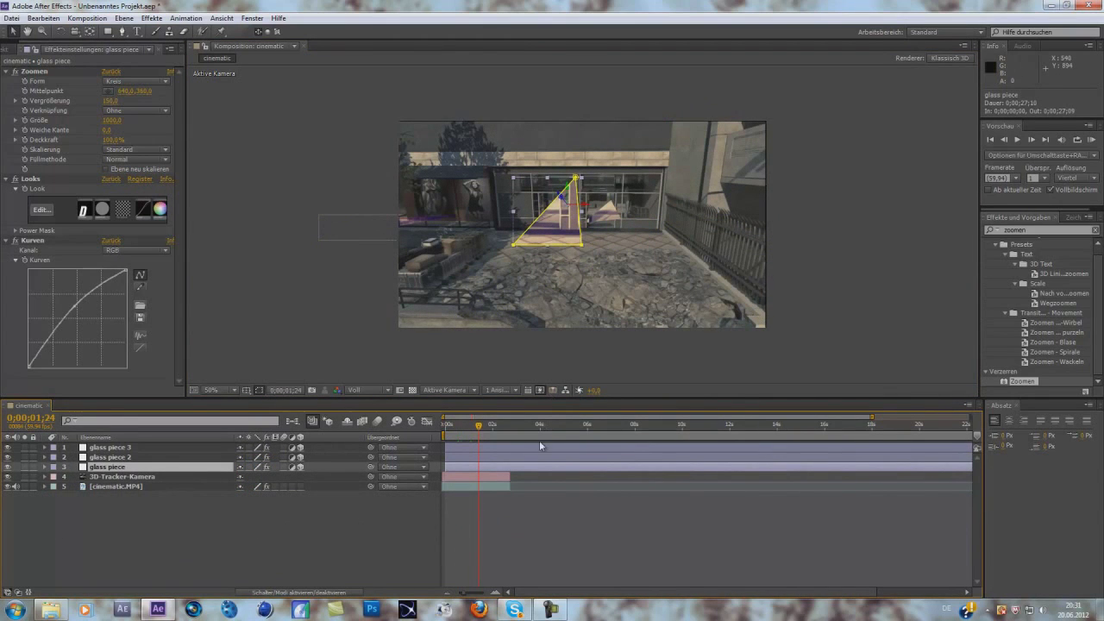
pyautogui.click(543, 346)
pyautogui.press('.')
pyautogui.press('.')
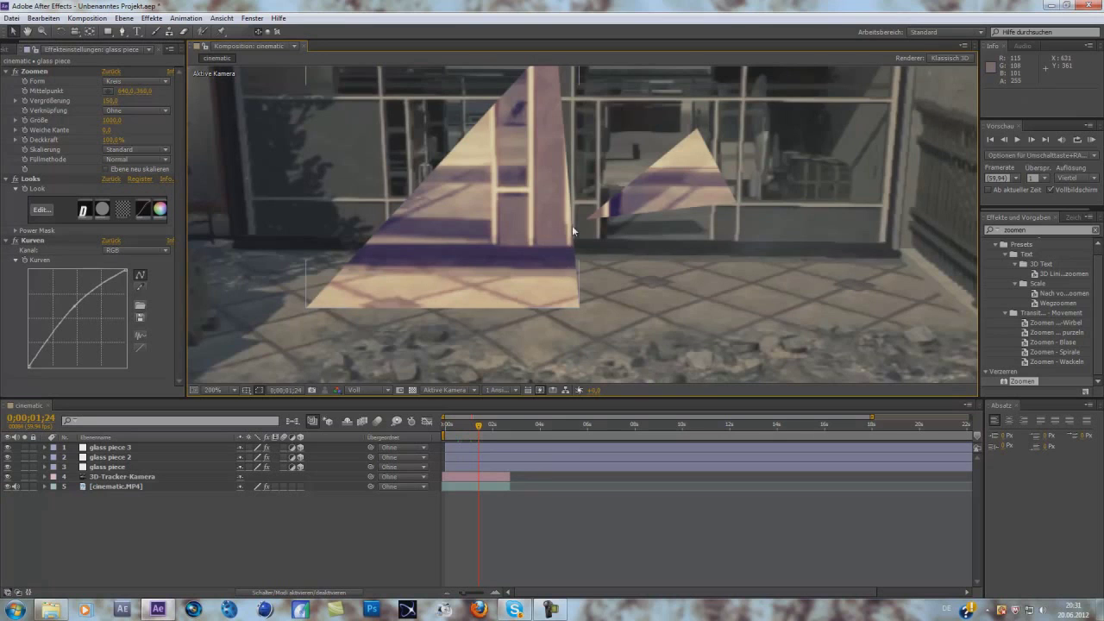
pyautogui.click(100, 468)
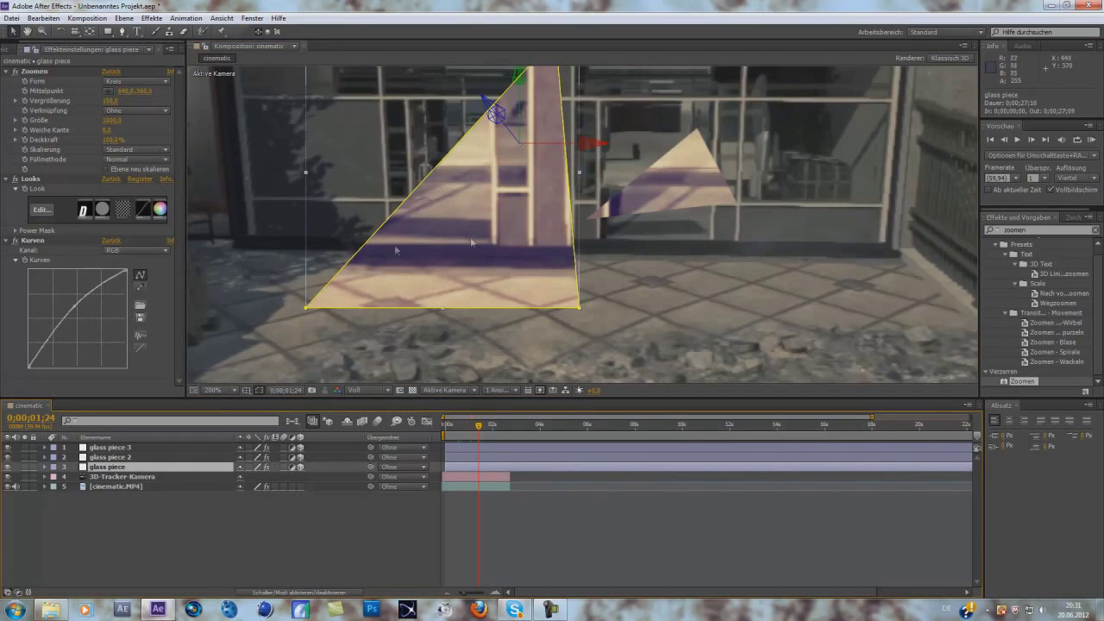
pyautogui.press('m')
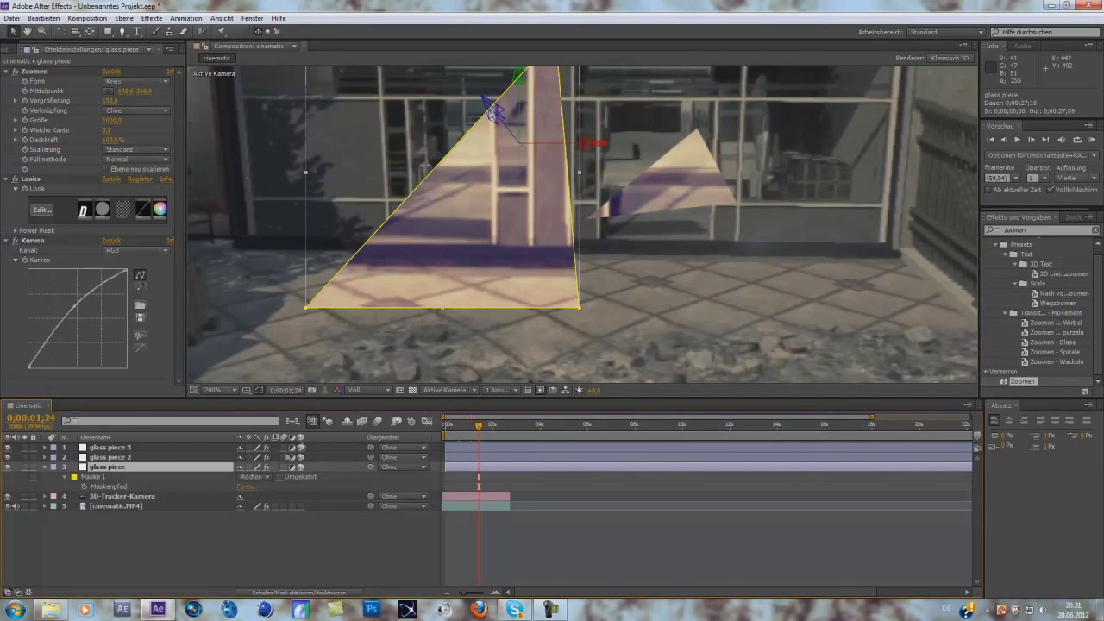
pyautogui.click(66, 478)
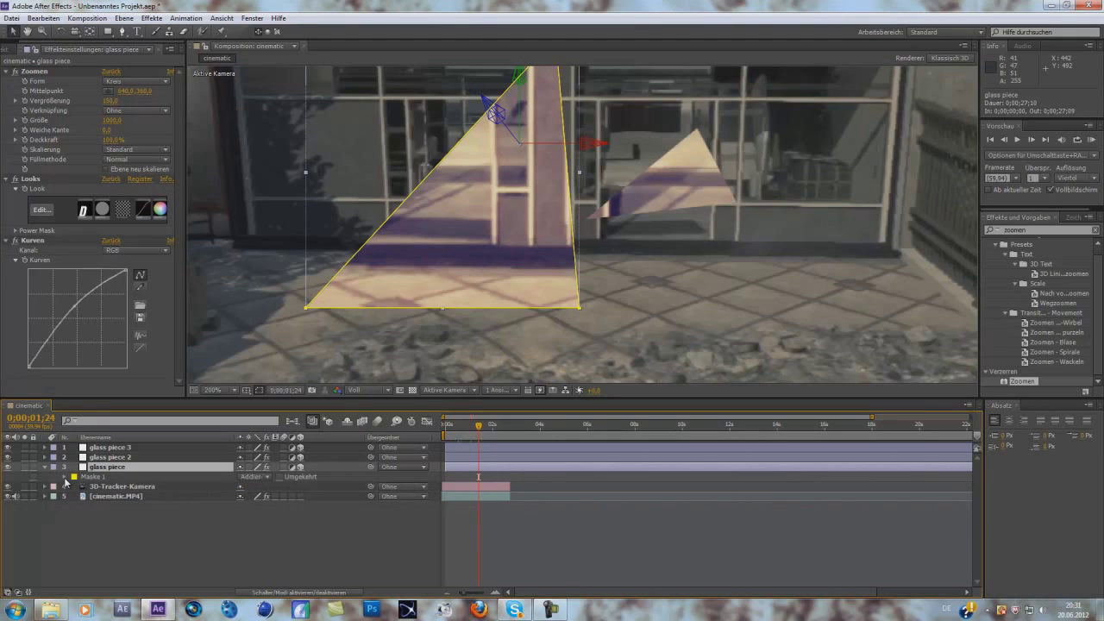
pyautogui.click(67, 480)
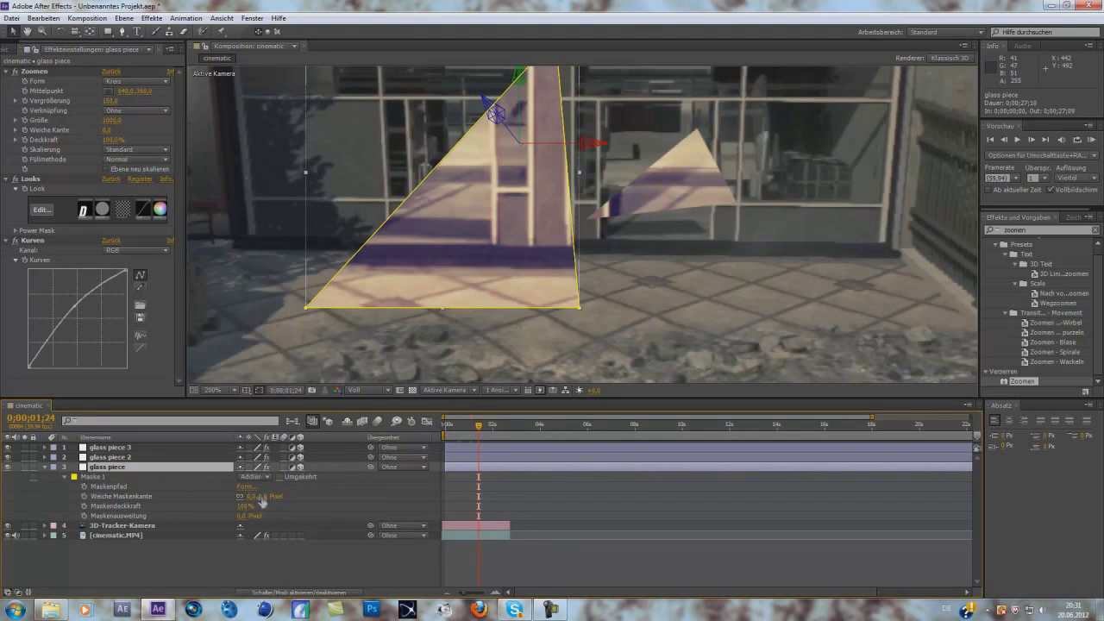
pyautogui.moveTo(261, 497); pyautogui.dragTo(263, 498)
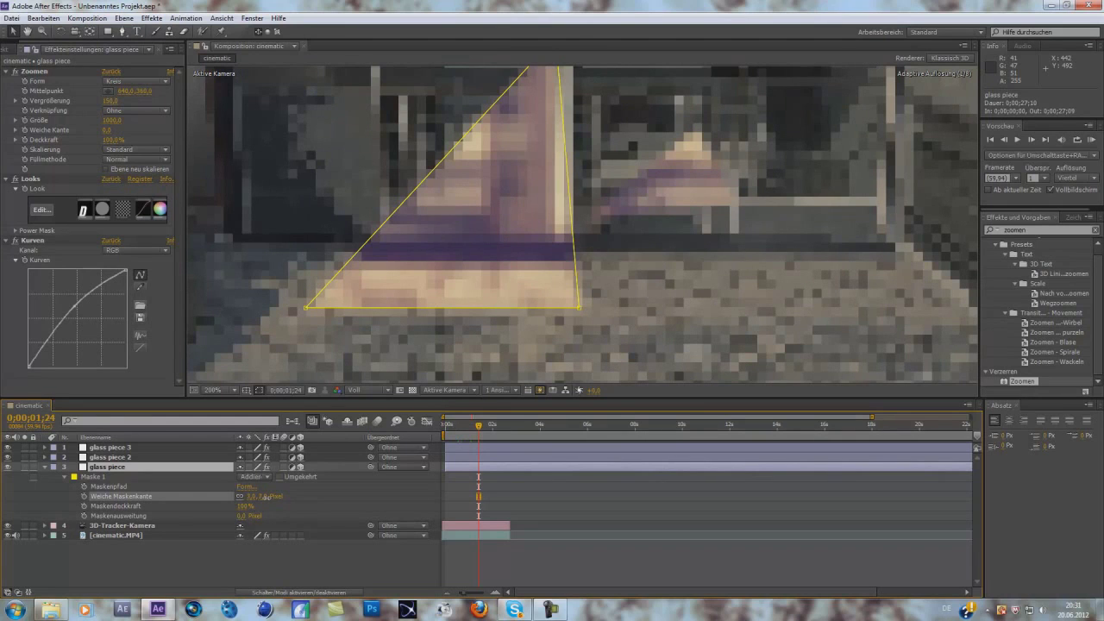
pyautogui.moveTo(263, 497); pyautogui.dragTo(264, 500)
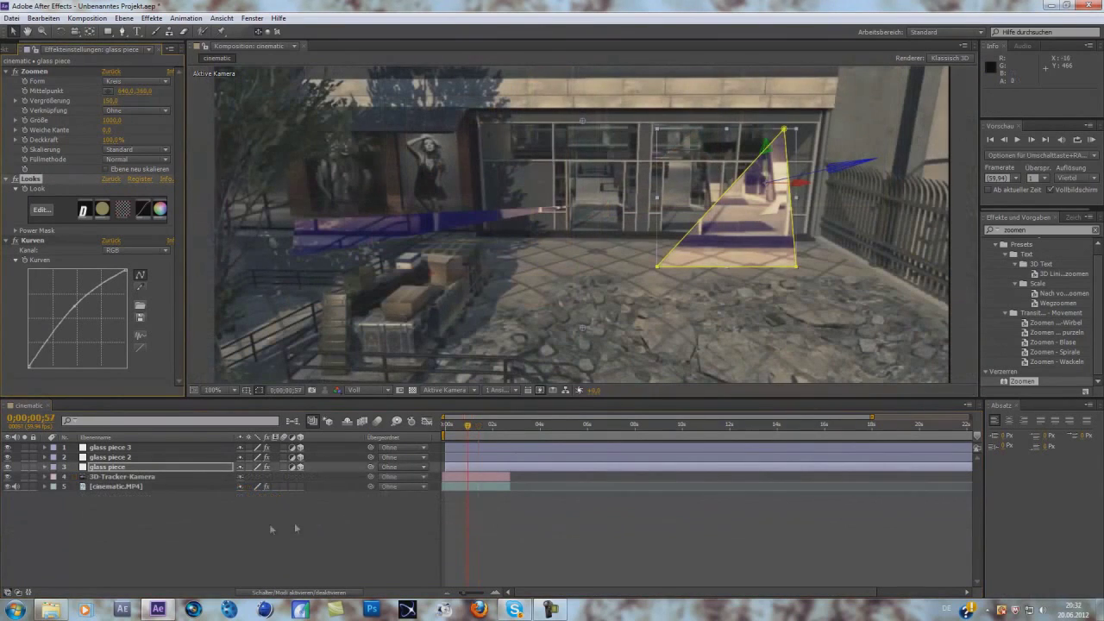
# - Create a new adjustment layer above the glass pieces and apply the Magic Bullet Looks effect to it
pyautogui.rightClick(239, 522)
pyautogui.moveTo(306, 399)
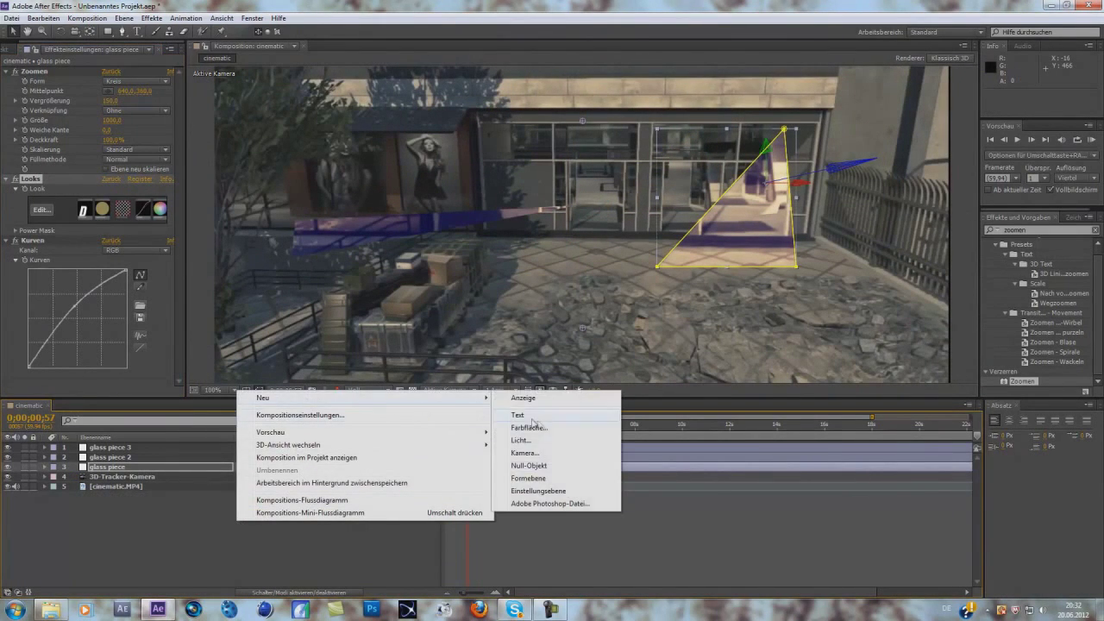
pyautogui.click(552, 491)
pyautogui.rightClick(165, 448)
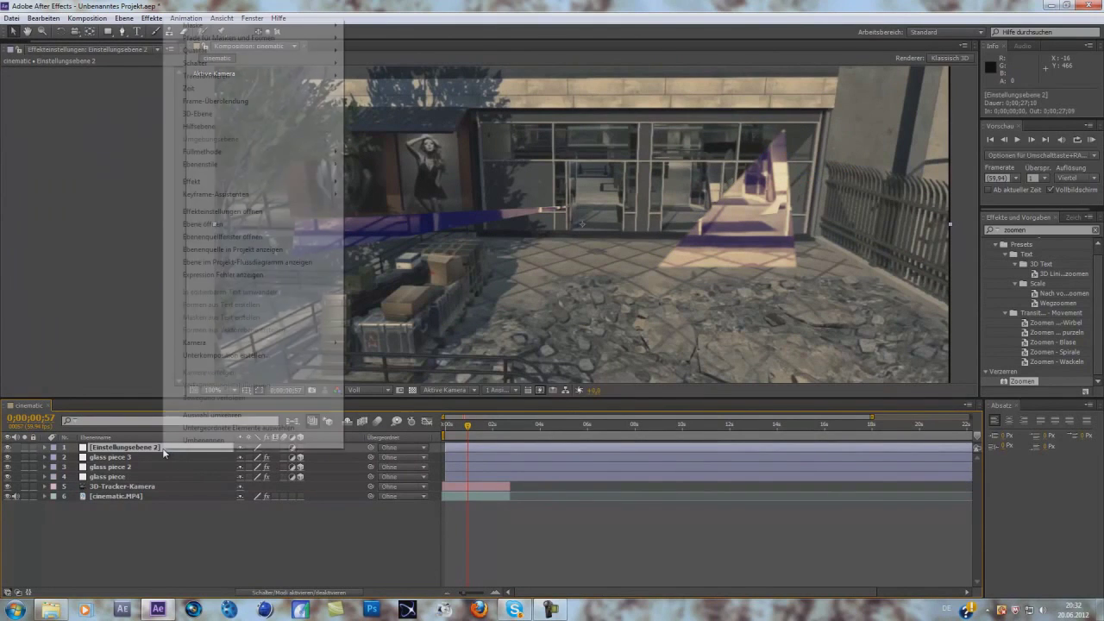
pyautogui.moveTo(216, 184)
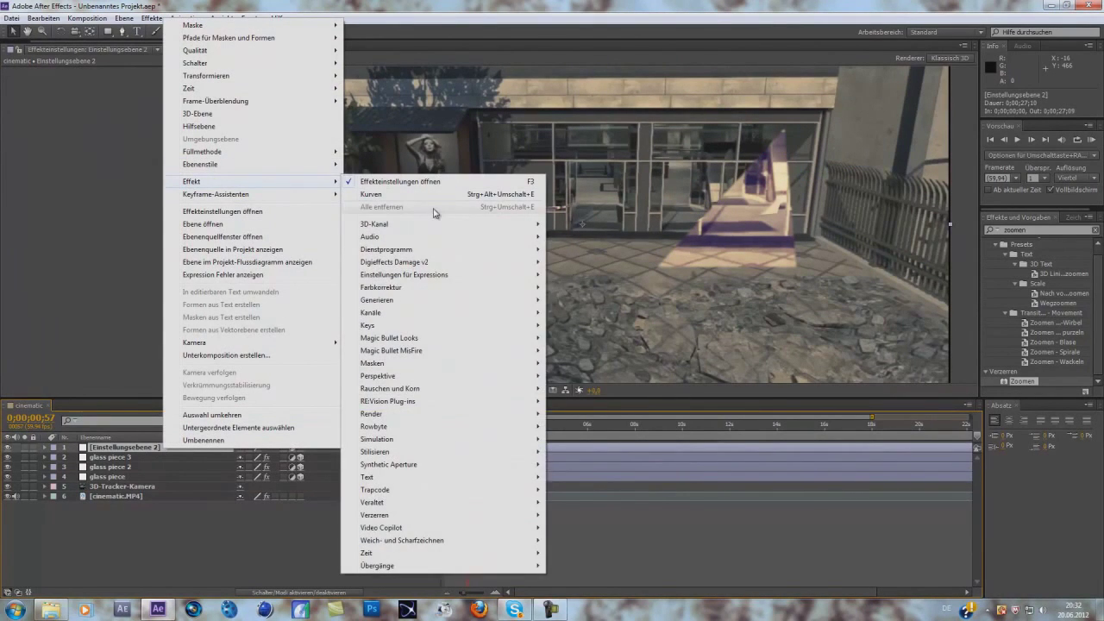
pyautogui.moveTo(396, 400)
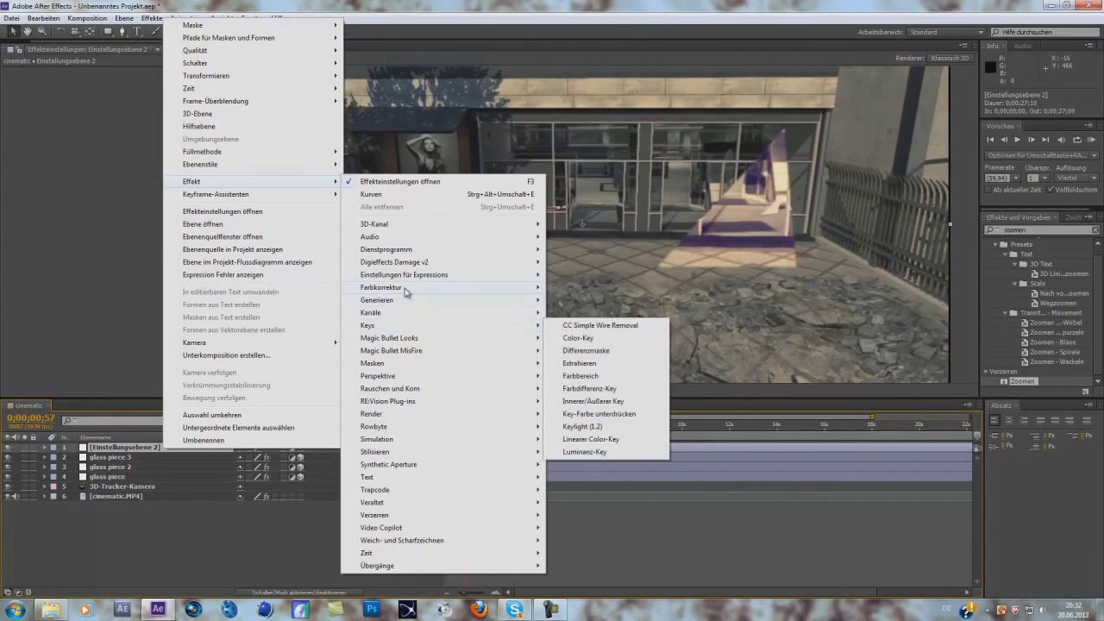
pyautogui.moveTo(421, 338)
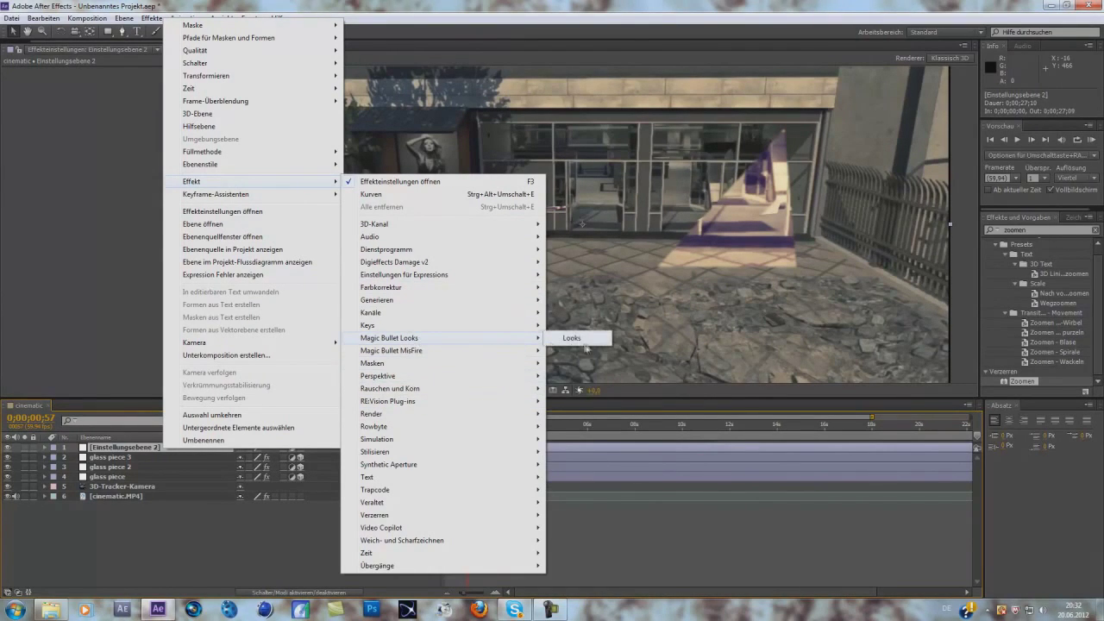
pyautogui.click(565, 339)
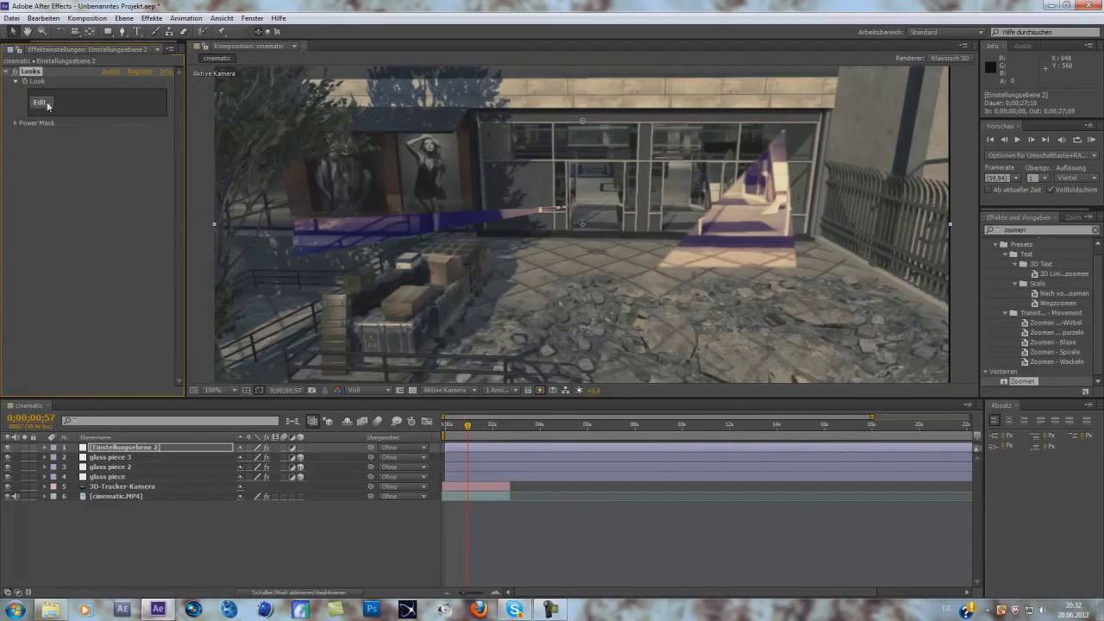
# - Apply the Anamorphic Green preset by Tazor as the look of the new adjustment layer
pyautogui.click(48, 104)
pyautogui.scroll(5, 152, 262)
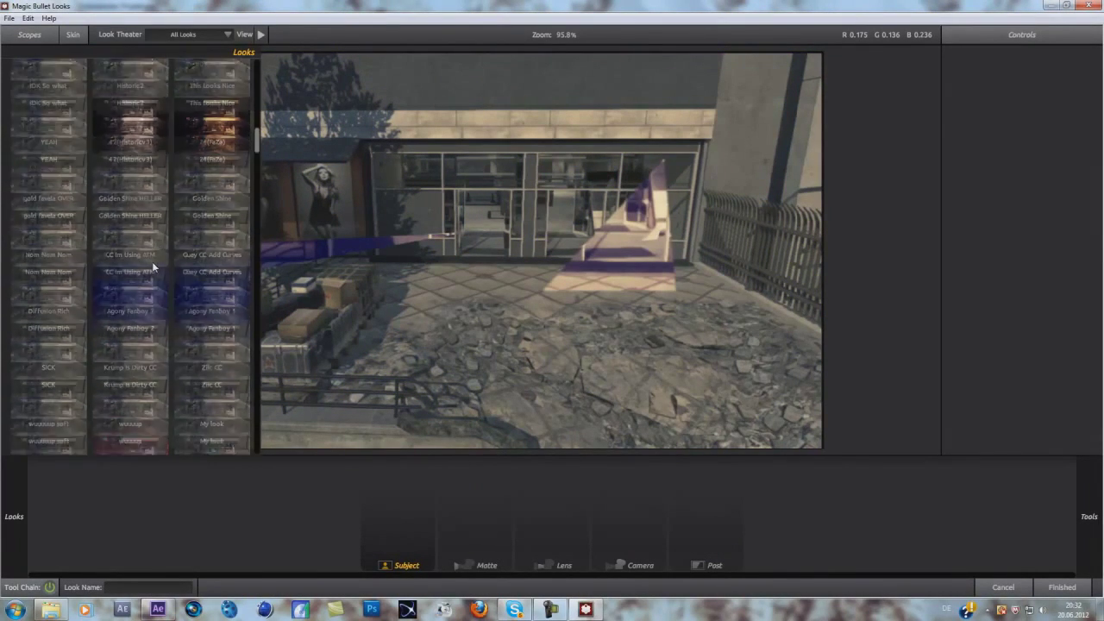
pyautogui.scroll(5, 151, 268)
pyautogui.scroll(4, 152, 267)
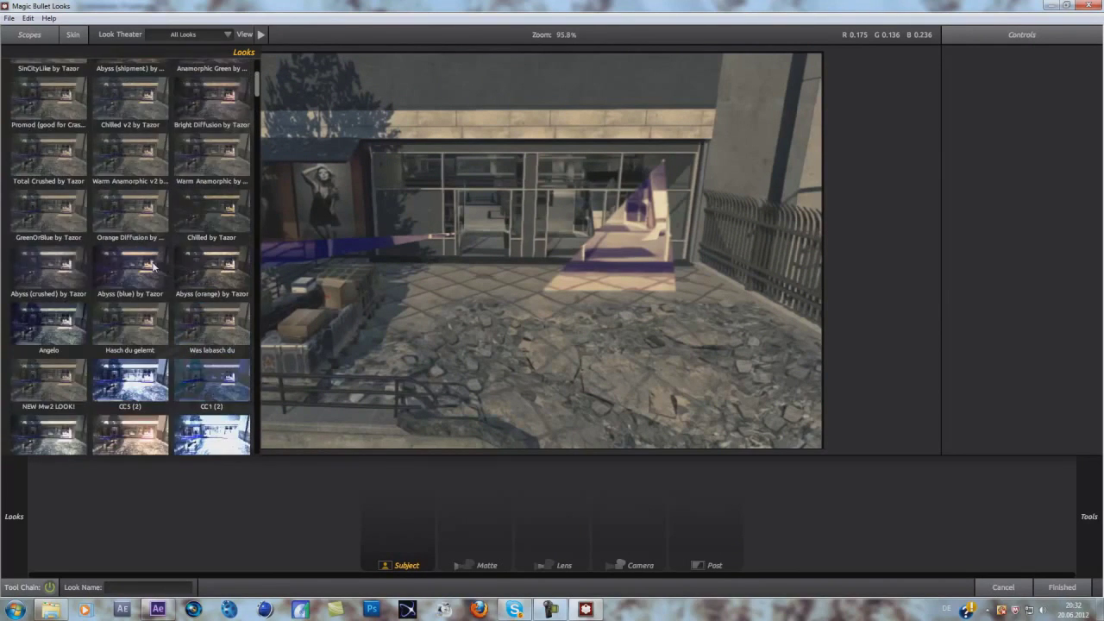
pyautogui.scroll(2, 152, 268)
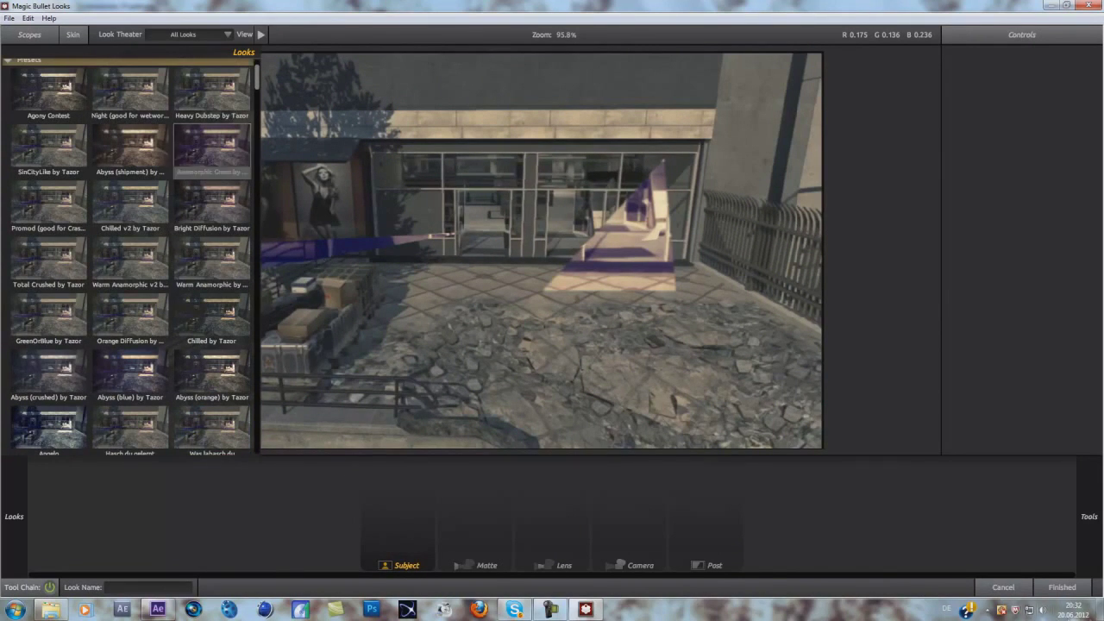
pyautogui.click(211, 147)
pyautogui.click(1062, 587)
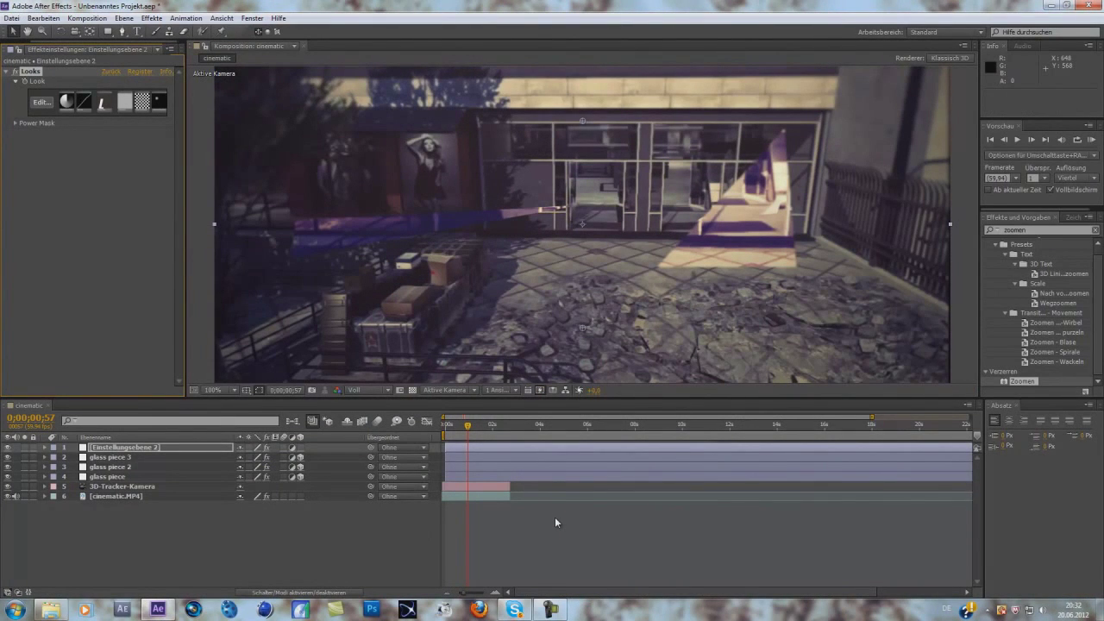
# - Create a text layer reading "Tutorial" with the current time at 0;00;01;11
pyautogui.scroll(-2, 647, 291)
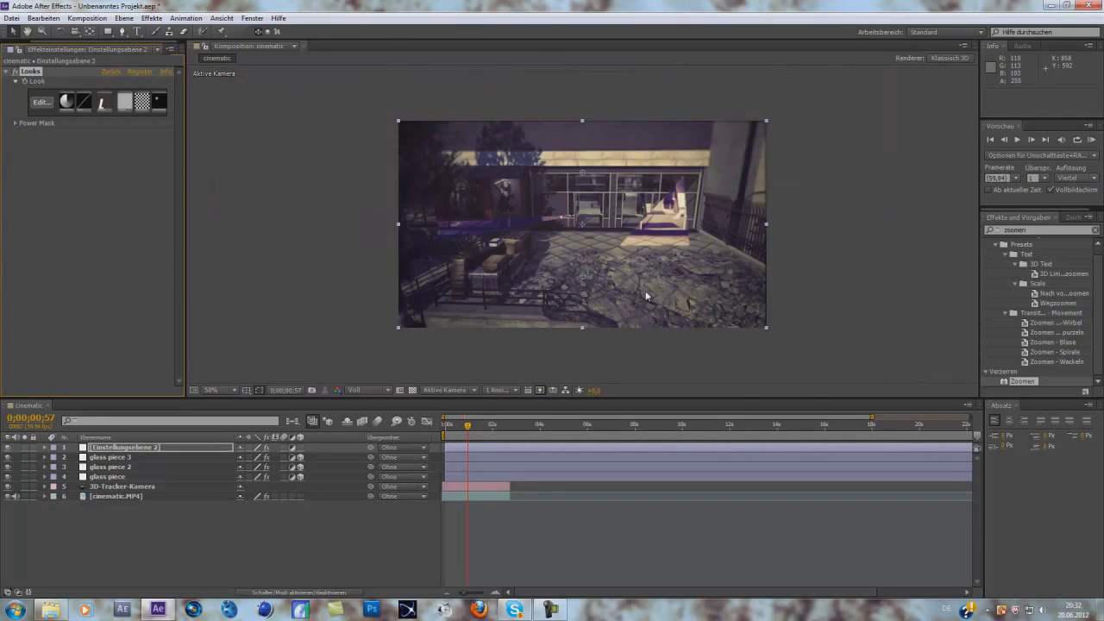
pyautogui.moveTo(646, 290); pyautogui.dragTo(604, 278)
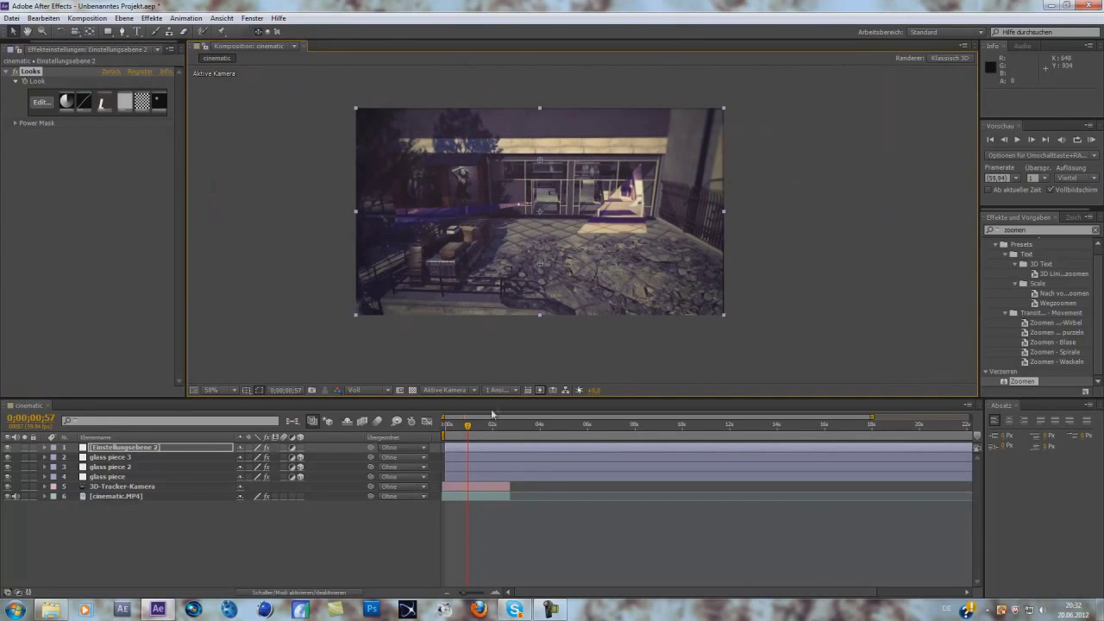
pyautogui.moveTo(471, 431); pyautogui.dragTo(471, 431)
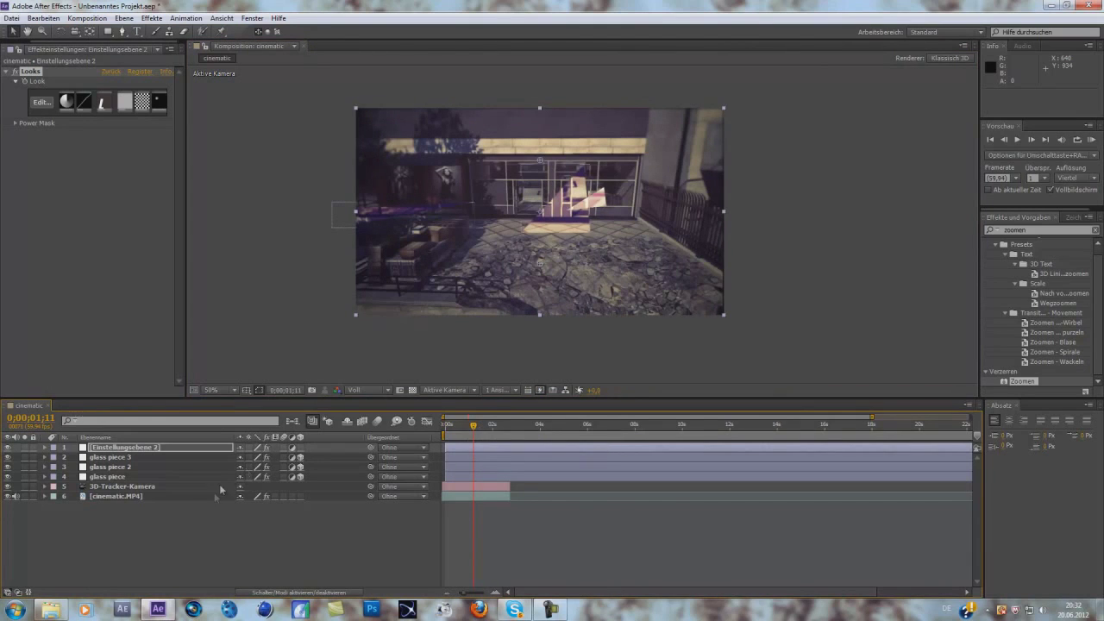
pyautogui.rightClick(177, 388)
pyautogui.moveTo(241, 404)
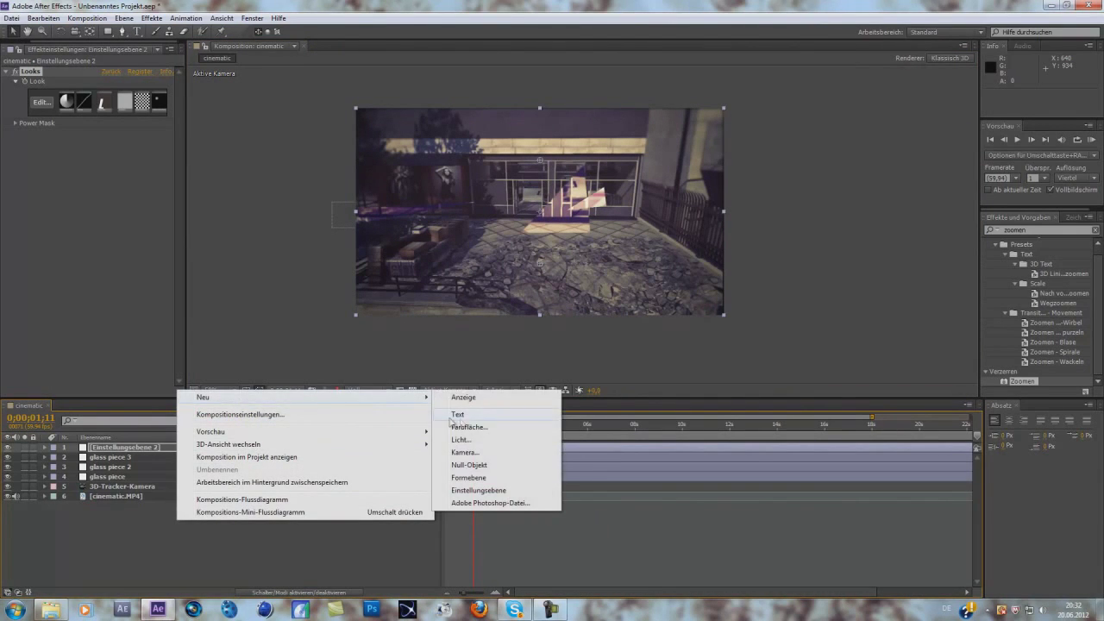
pyautogui.click(440, 410)
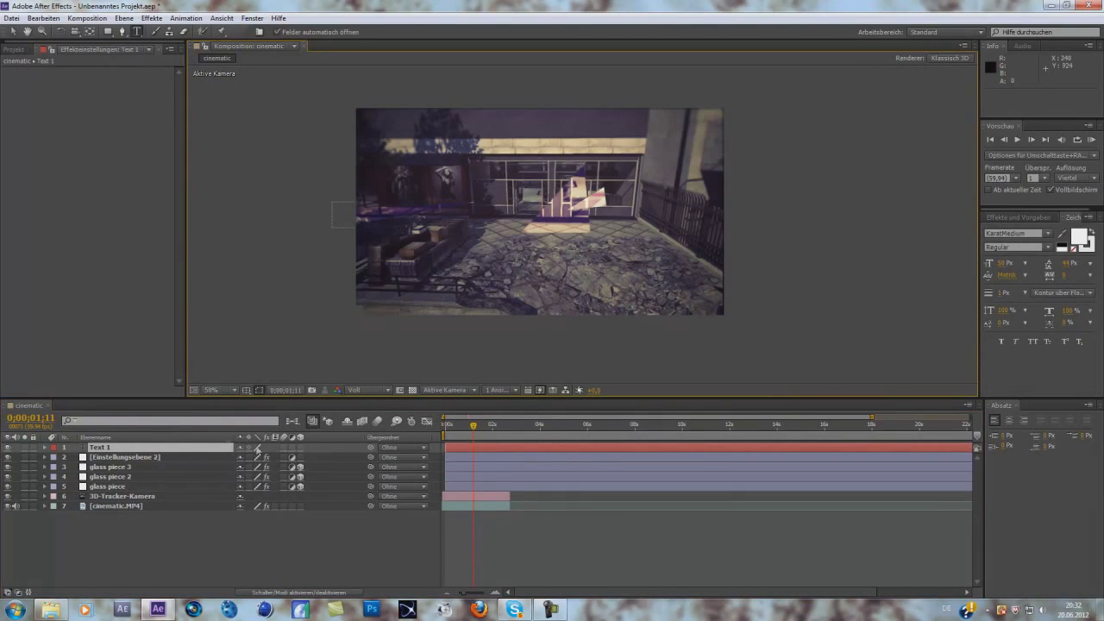
pyautogui.click(129, 448)
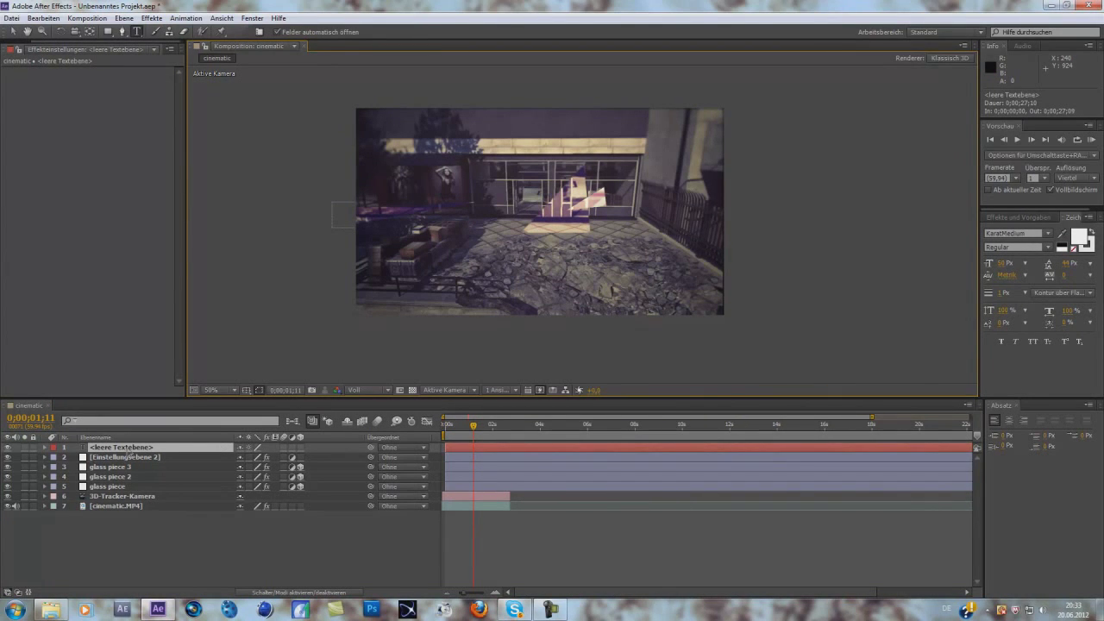
pyautogui.write('Tutorial')
pyautogui.click(160, 555)
# - Place the Tutorial text layer directly below the glass piece layers, make it a 3D layer, and check it at 0;00;01;07
pyautogui.moveTo(103, 448); pyautogui.dragTo(105, 495)
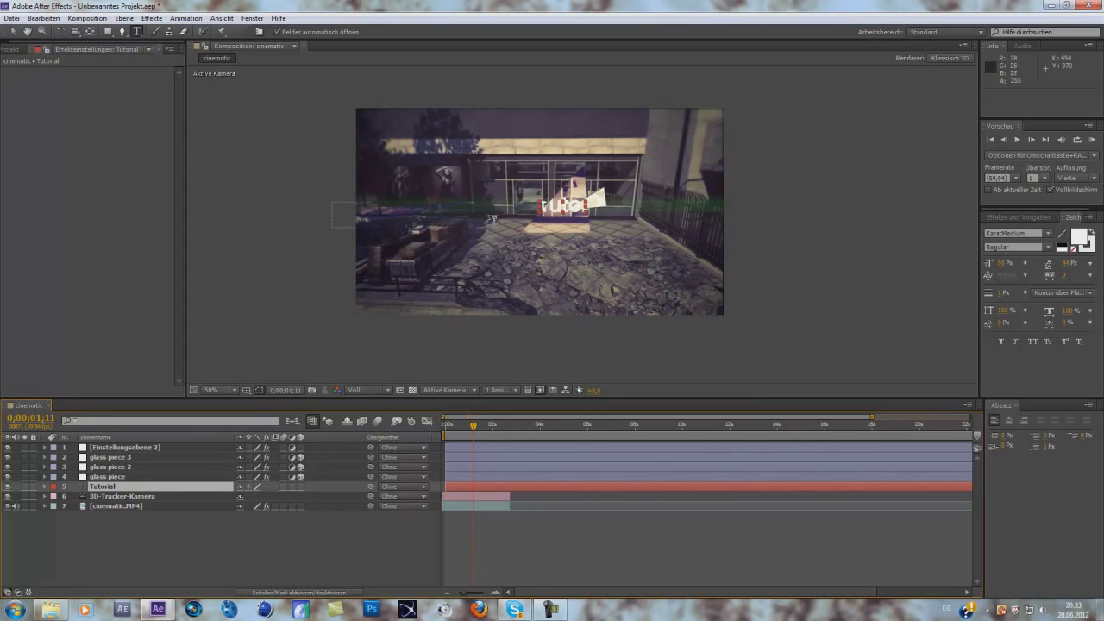
pyautogui.moveTo(473, 427); pyautogui.dragTo(470, 426)
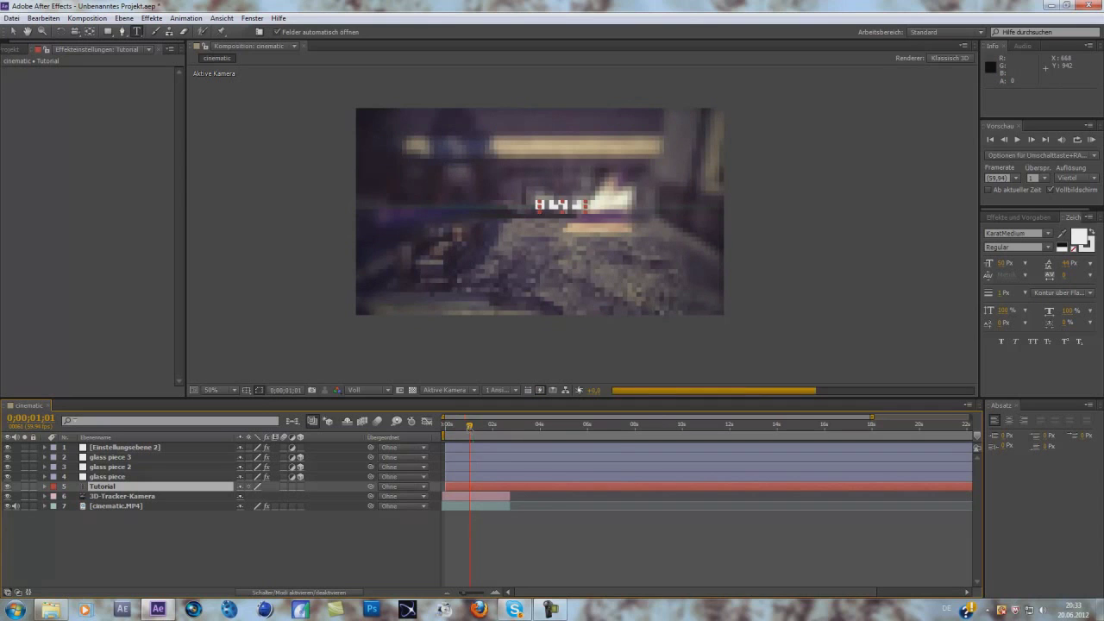
pyautogui.click(301, 487)
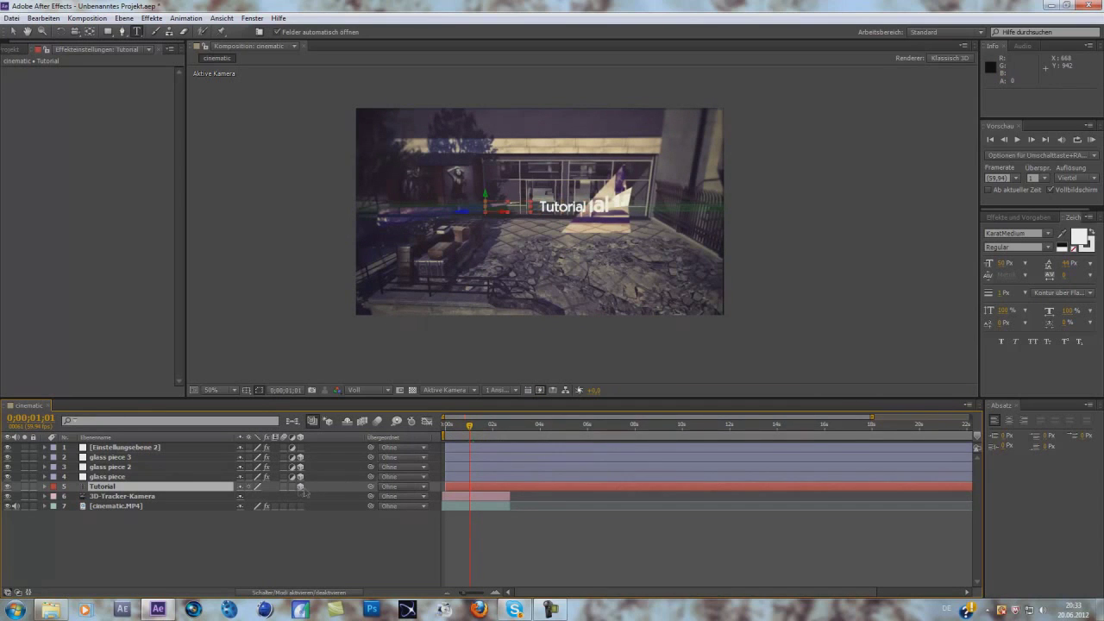
pyautogui.moveTo(470, 428); pyautogui.dragTo(472, 426)
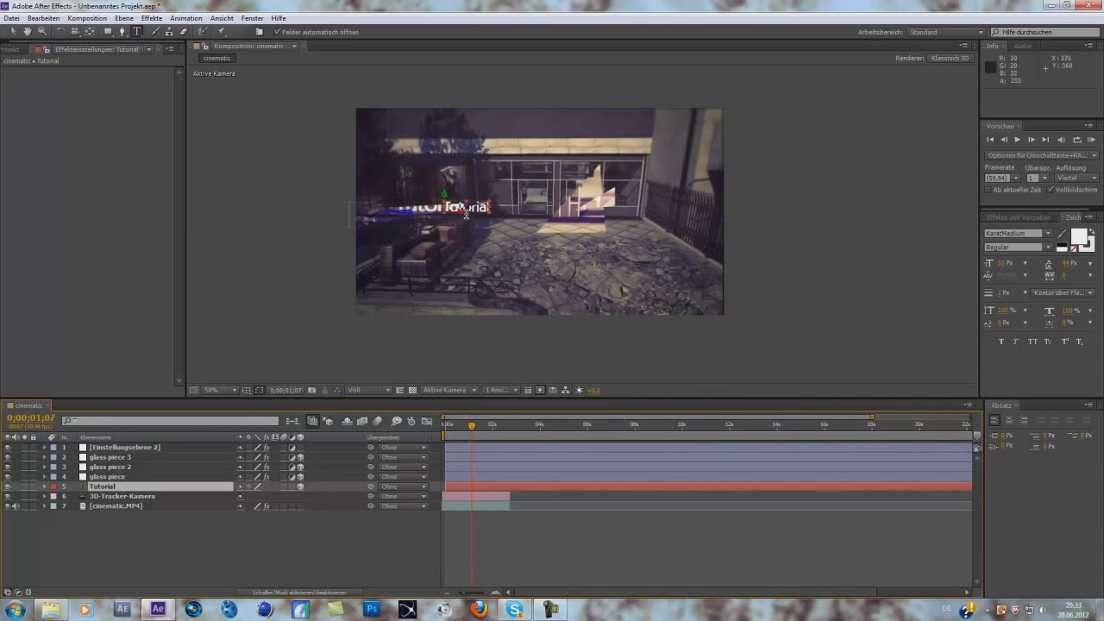
pyautogui.click(13, 33)
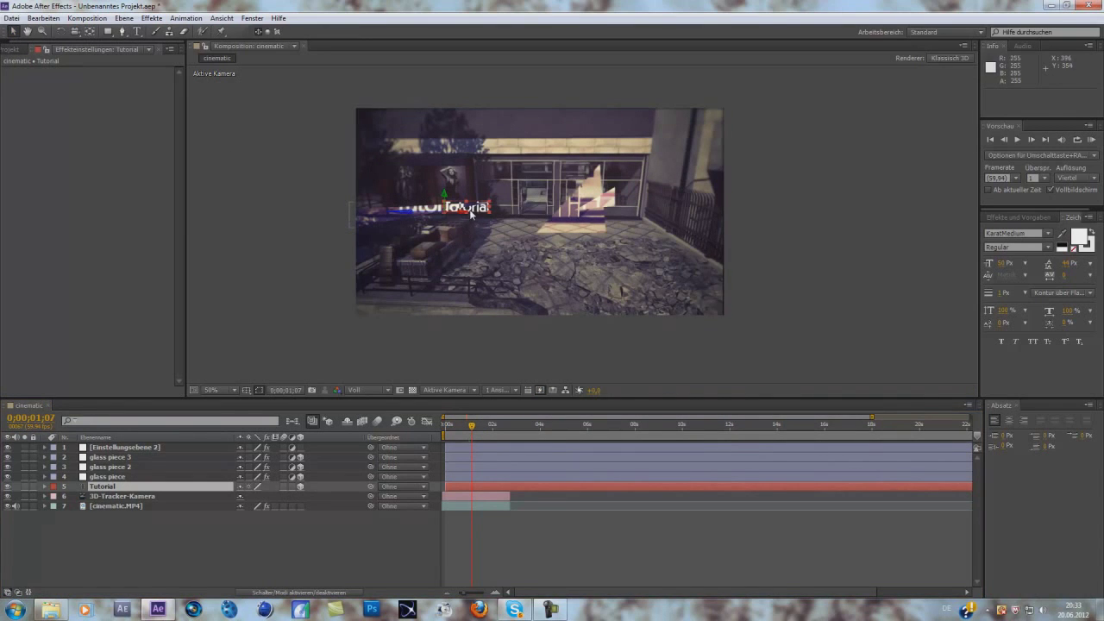
# - With the current time at 0;00;00;49, move the 3D Tutorial text sideways behind the glass pieces to position 816, 360, 0
pyautogui.moveTo(481, 223); pyautogui.dragTo(554, 257)
pyautogui.moveTo(472, 425); pyautogui.dragTo(465, 432)
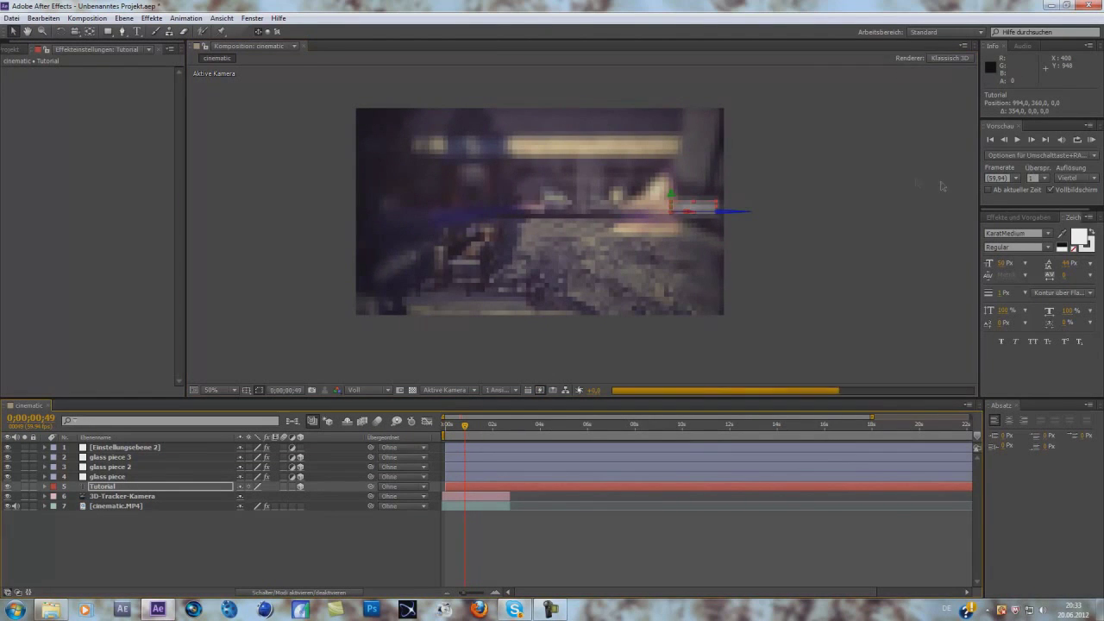
pyautogui.moveTo(736, 218); pyautogui.dragTo(673, 219)
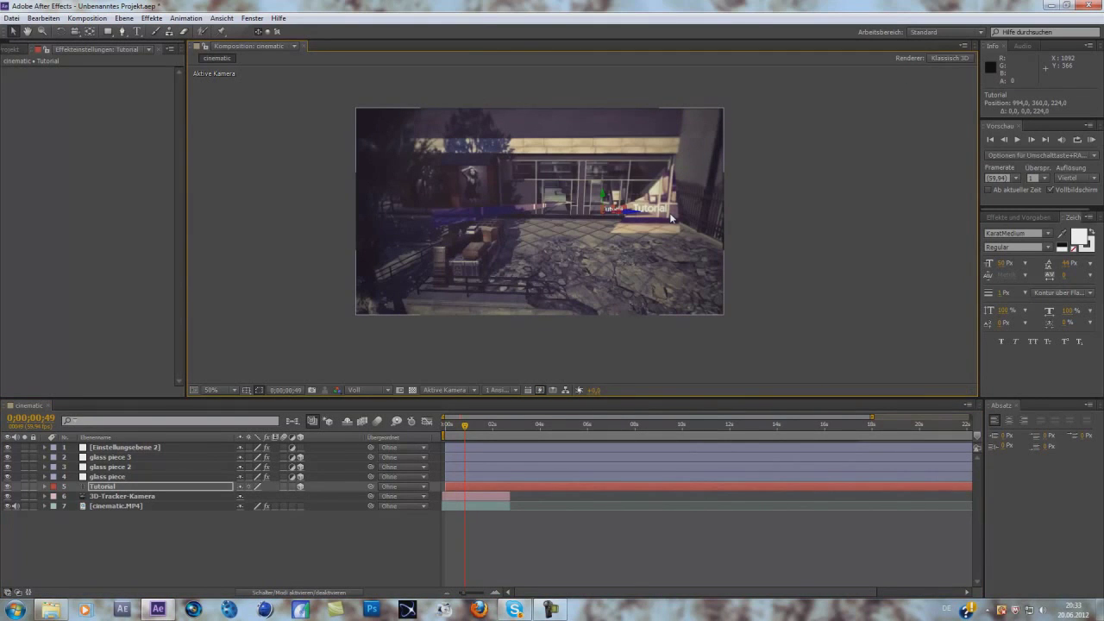
pyautogui.hotkey('ctrl', 'z')
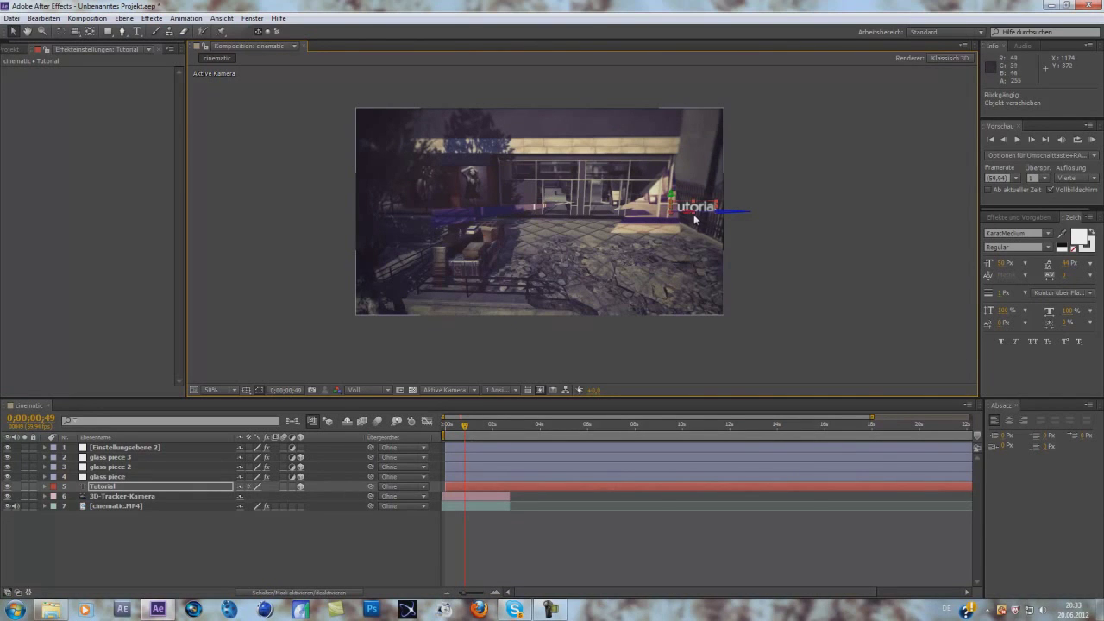
pyautogui.moveTo(693, 214); pyautogui.dragTo(644, 217)
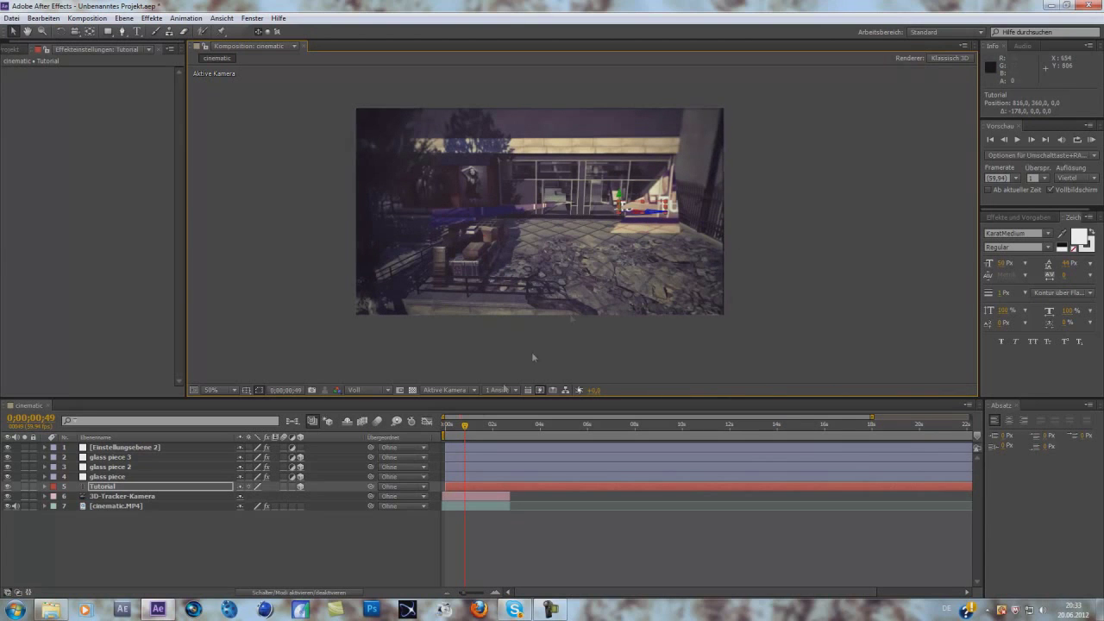
# - Run a RAM preview of the Tutorial text behind the glass, and push the text back in depth to Z position 110
pyautogui.click(1092, 140)
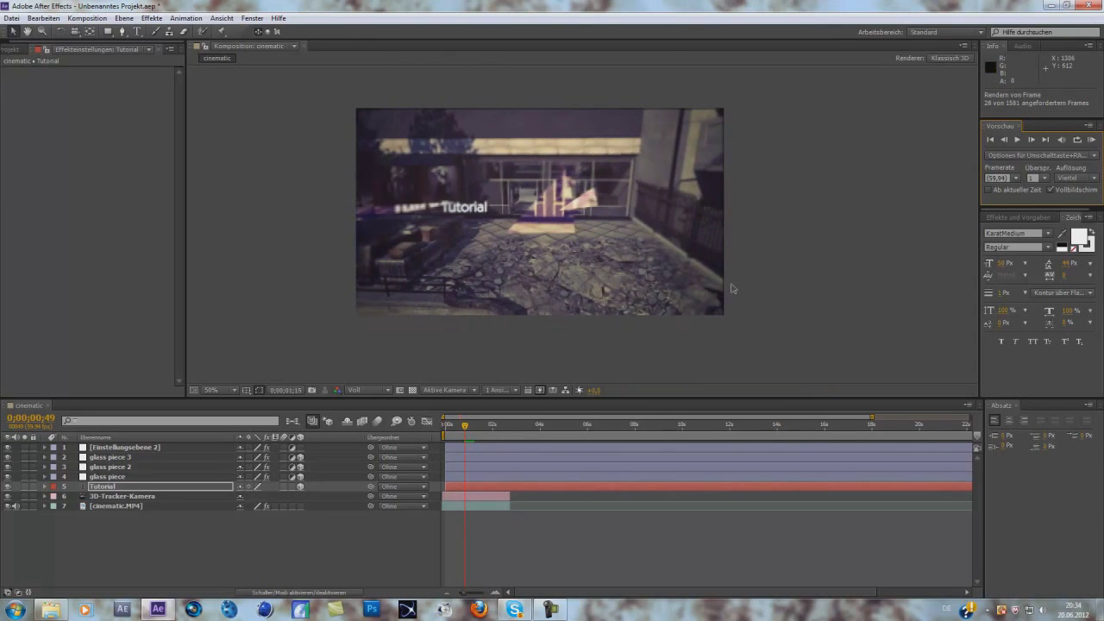
pyautogui.click(730, 545)
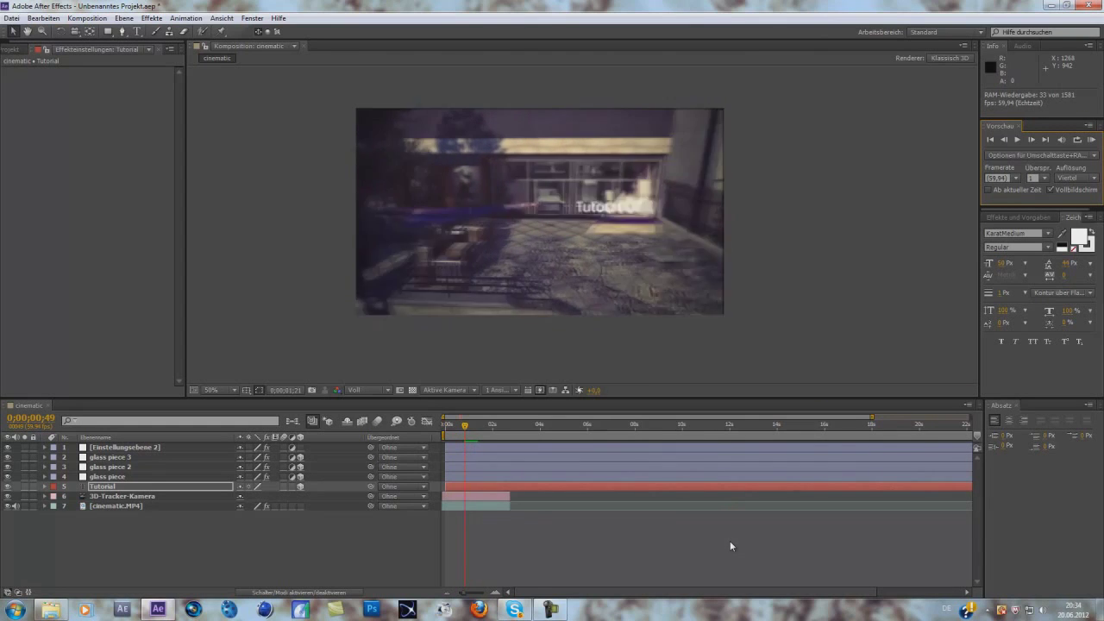
pyautogui.click(730, 545)
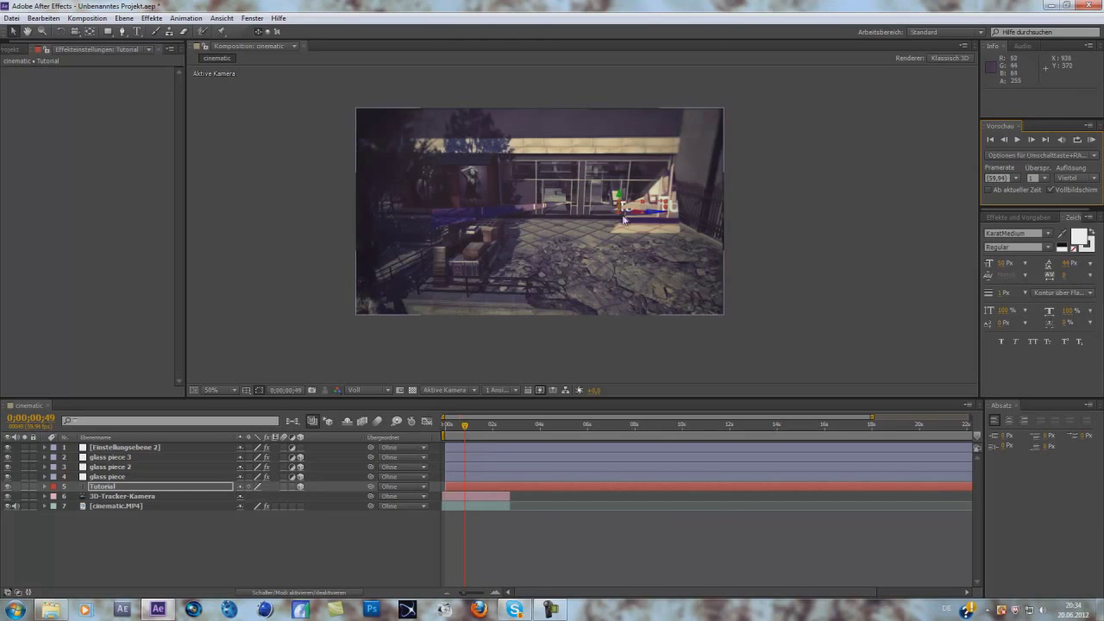
pyautogui.moveTo(657, 217); pyautogui.dragTo(652, 357)
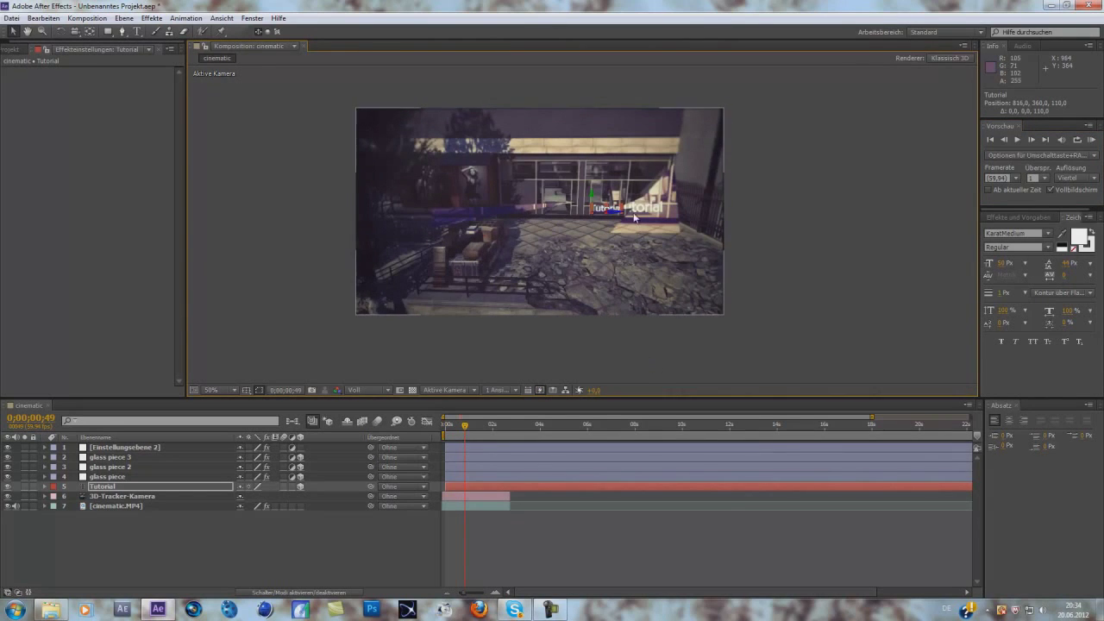
# - Delete the Tutorial text layer and select the adjustment layer above the glass pieces
pyautogui.click(101, 489)
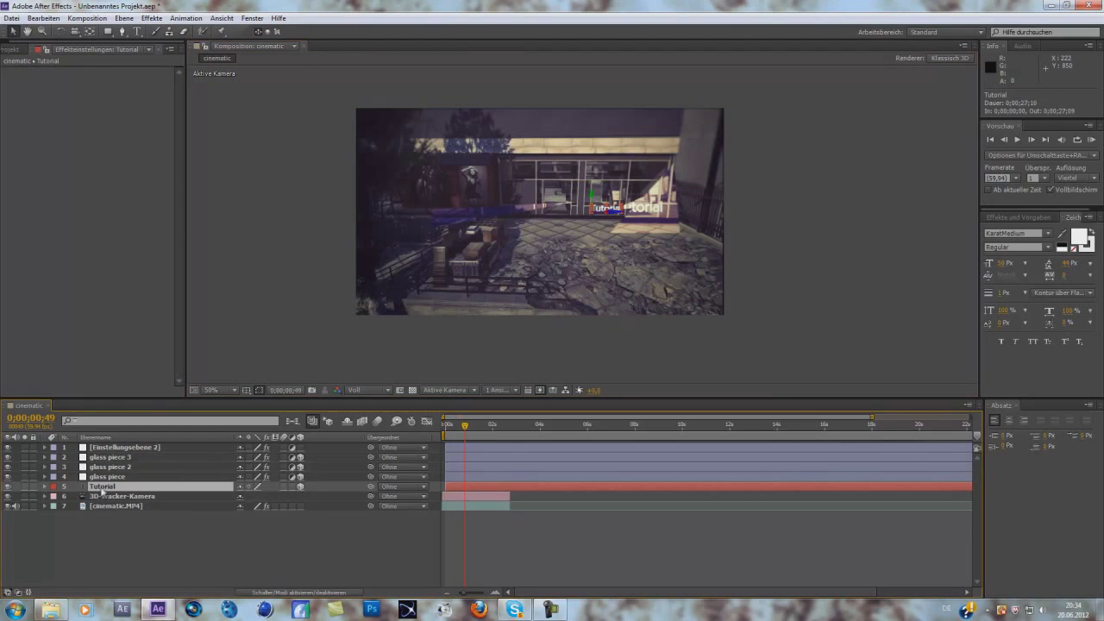
pyautogui.press('Delete')
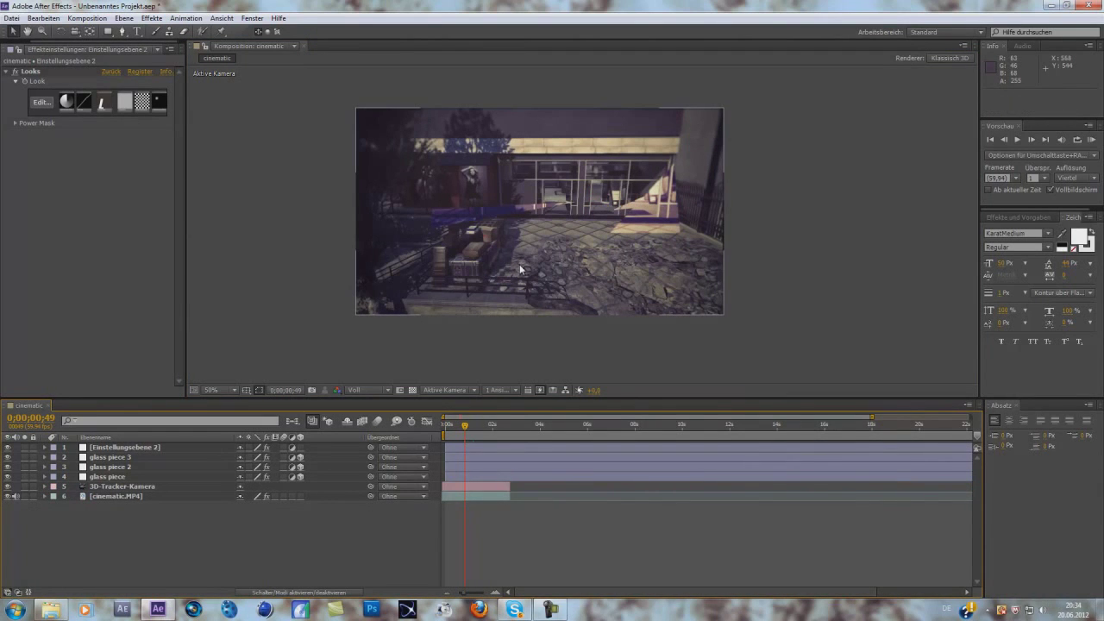
pyautogui.click(471, 211)
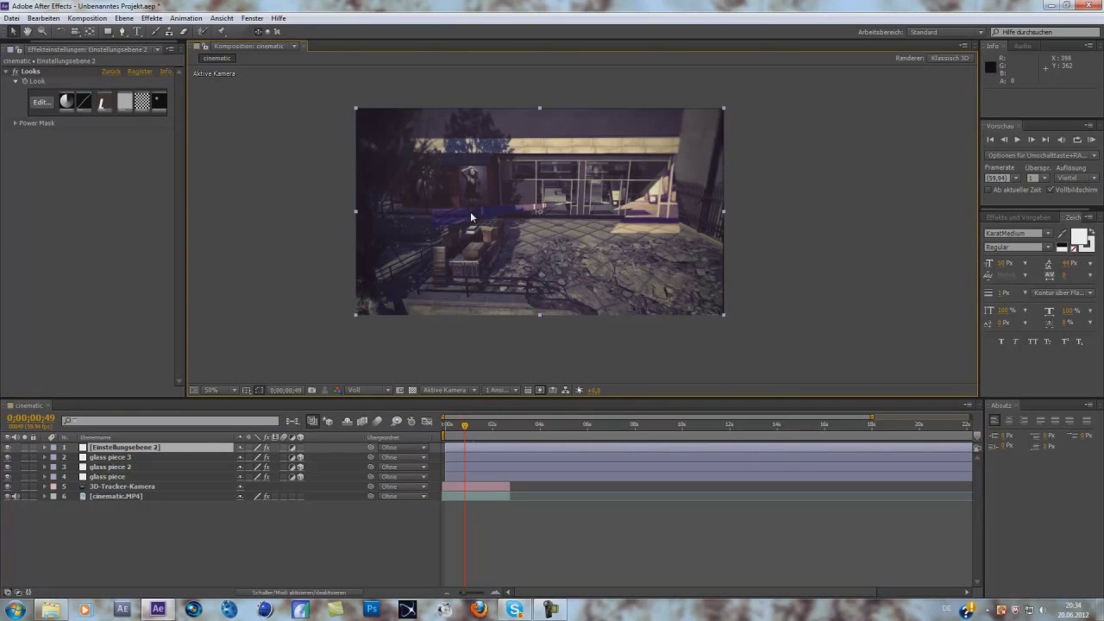